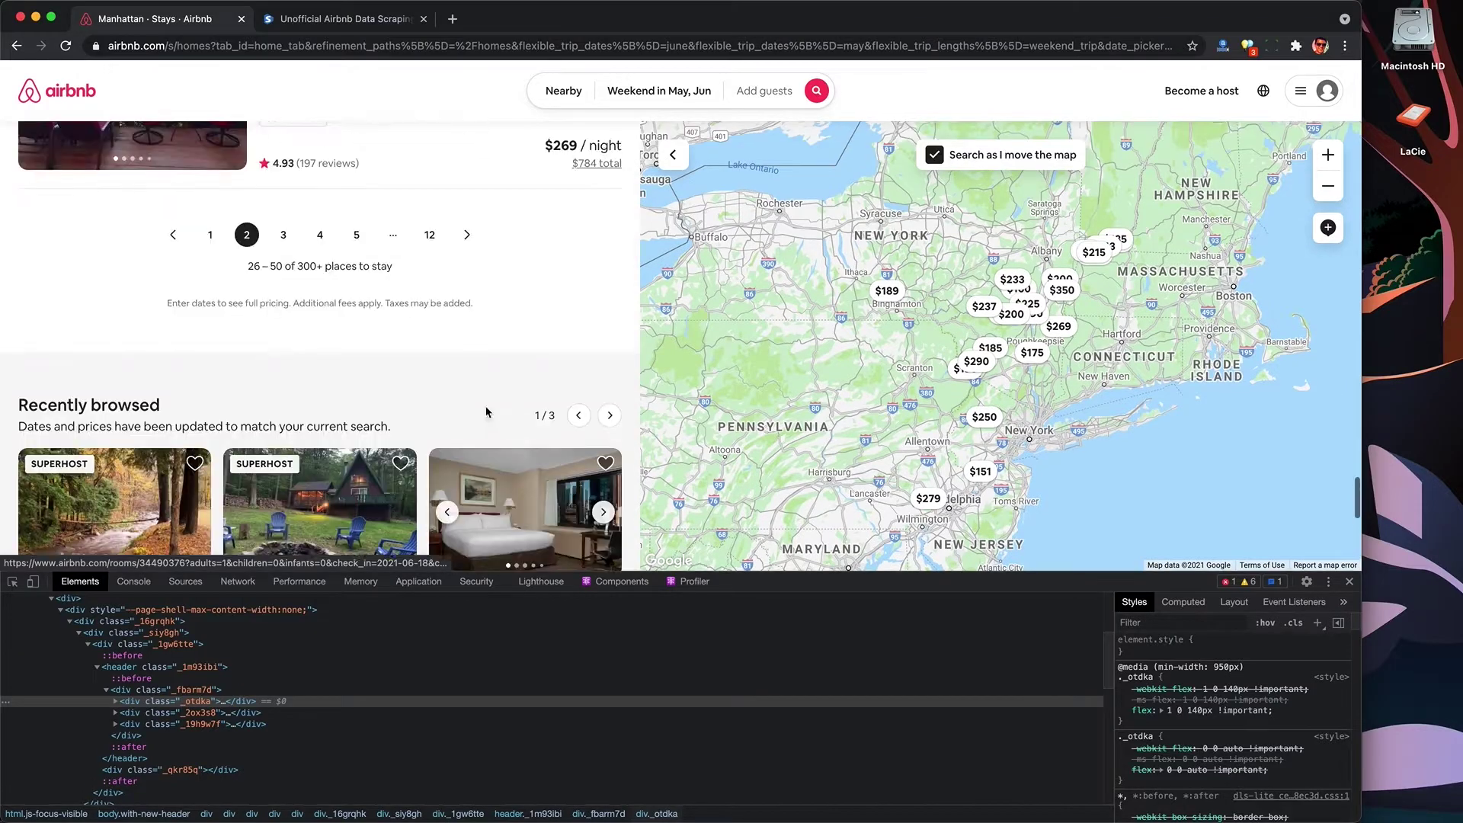
Browse through the pages of Airbnb stays near Manhattan so the listing requests are captured as network traffic.
scroll(485, 382, "down", 15)
scroll(485, 385, "up", 15)
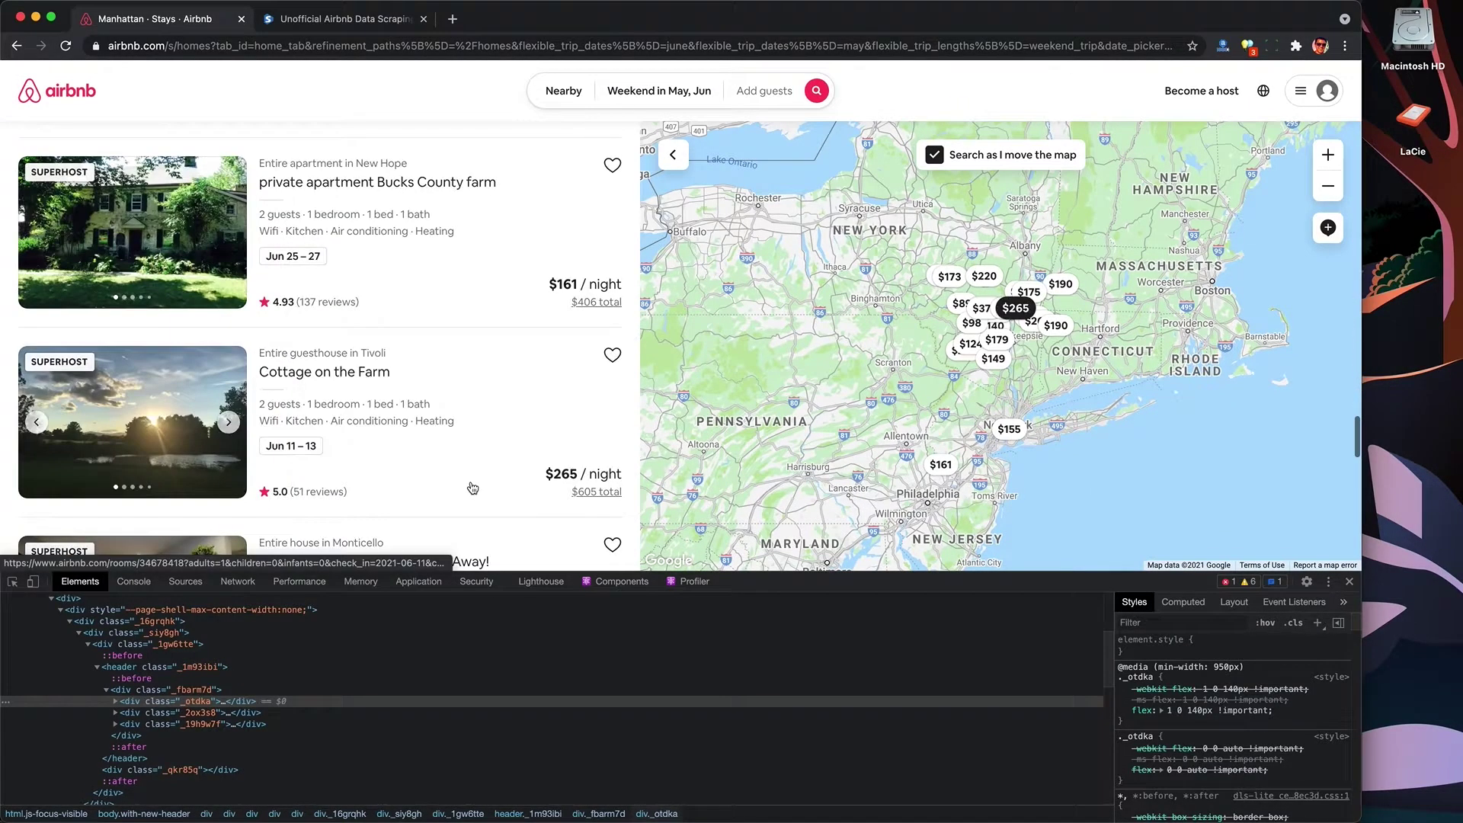
scroll(470, 486, "down", 10)
scroll(470, 381, "up", 6)
left_click(469, 279)
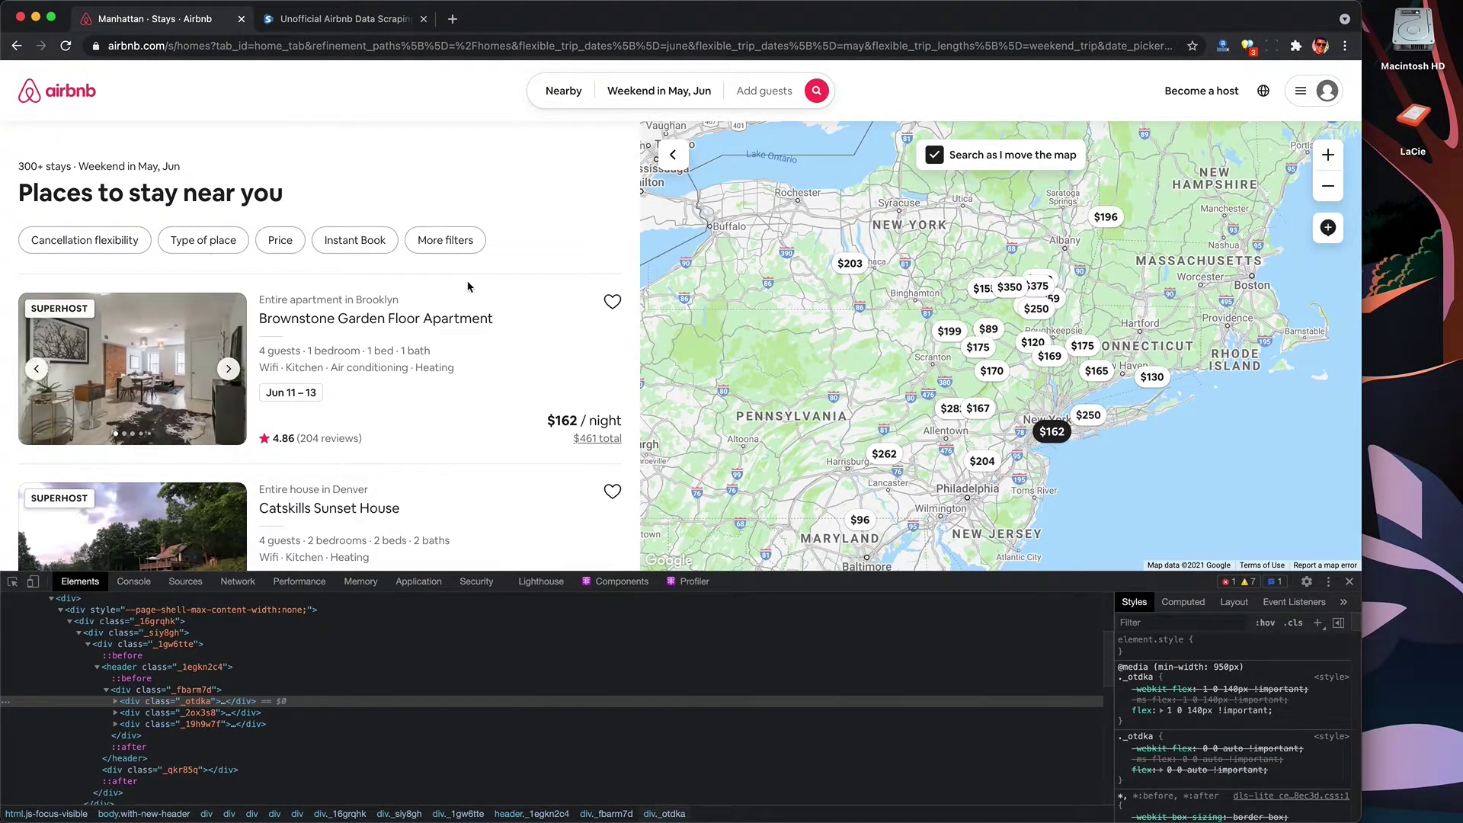
left_click(238, 581)
left_click(671, 602)
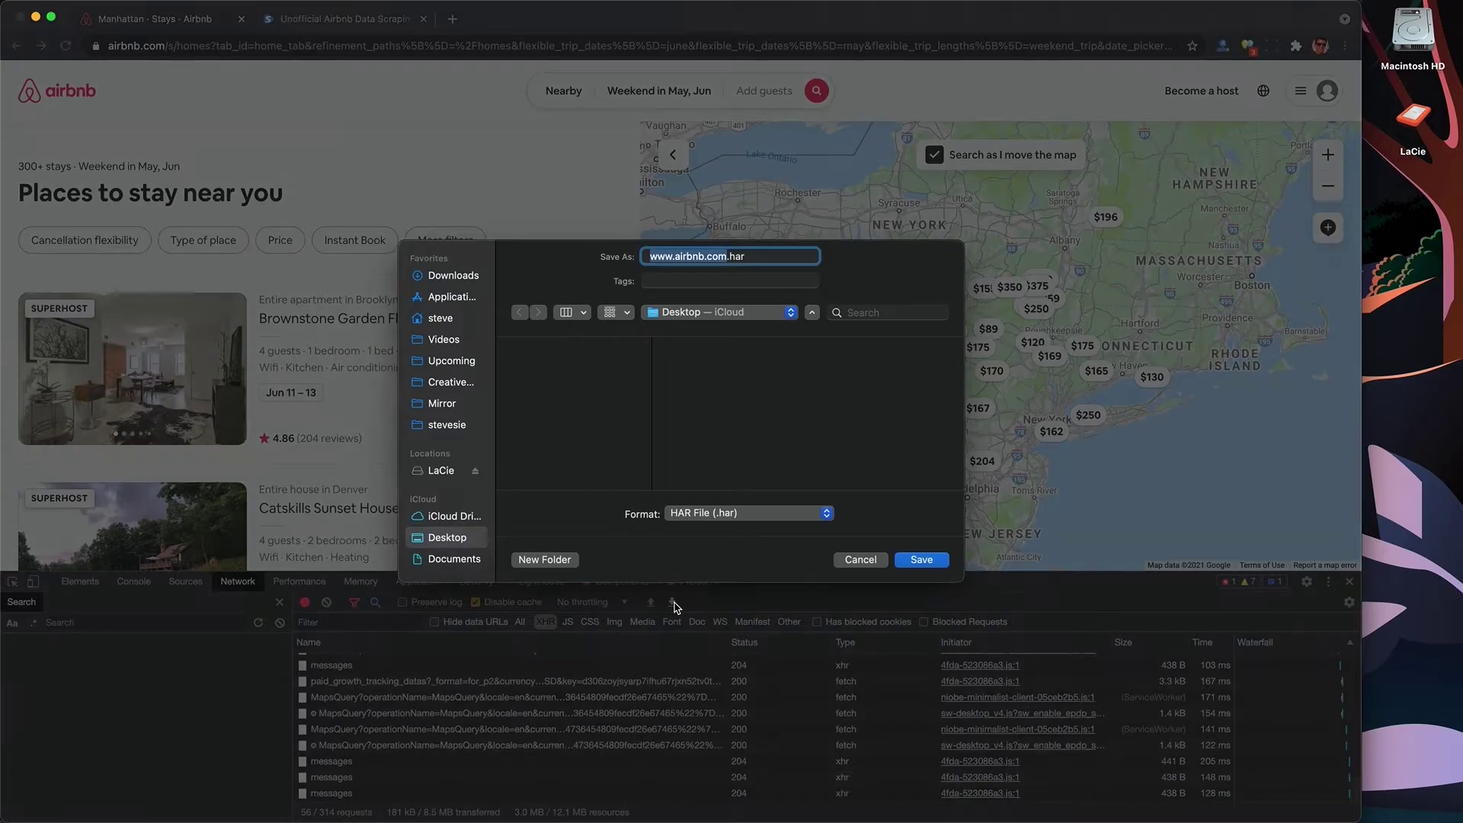
left_click(926, 561)
left_click(350, 27)
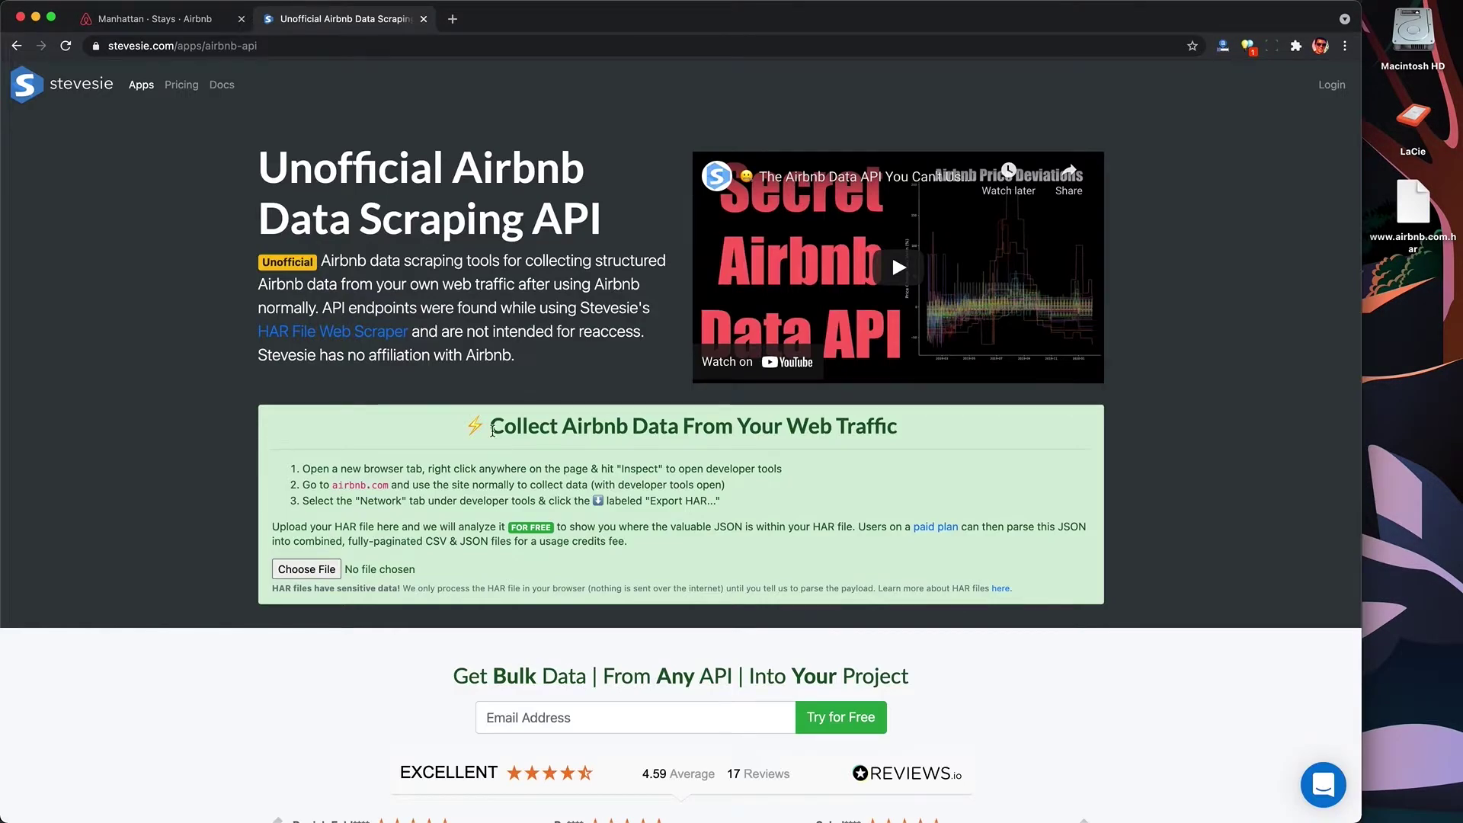
left_click_drag(1411, 202, 1005, 461)
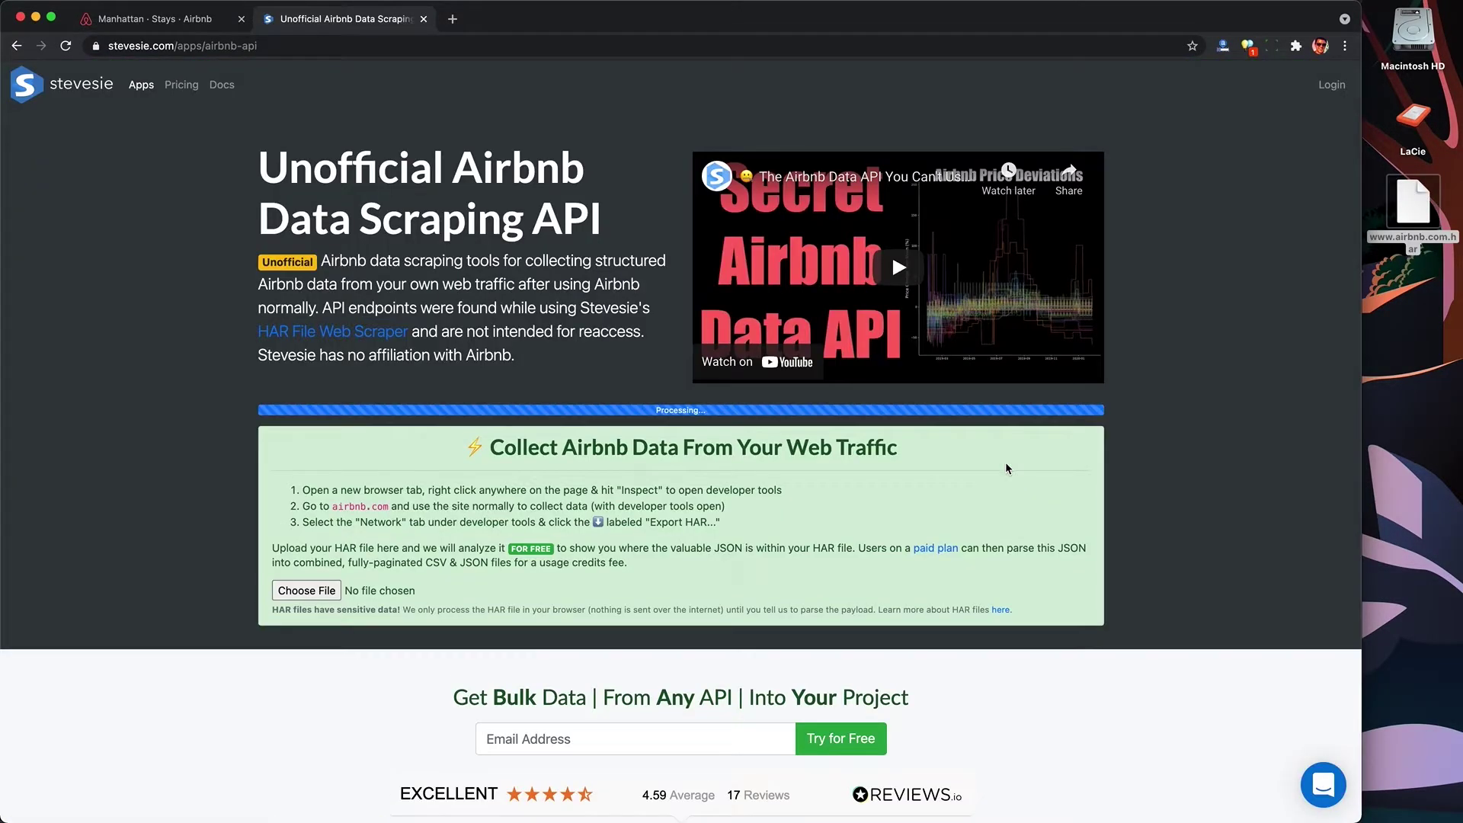
scroll(1020, 484, "down", 15)
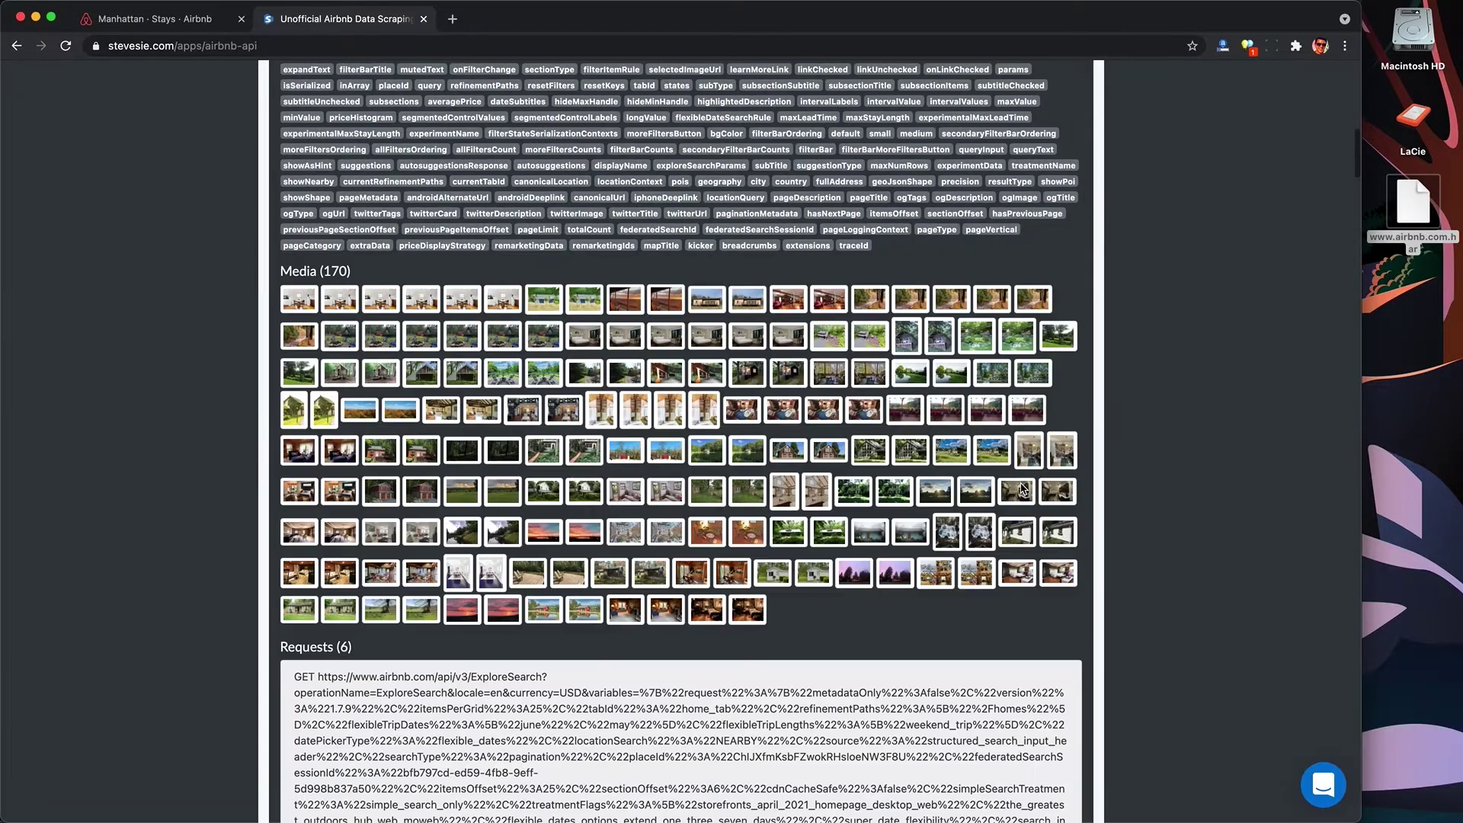
scroll(1021, 485, "down", 3)
scroll(1021, 485, "up", 15)
left_click(1025, 388)
left_click(810, 166)
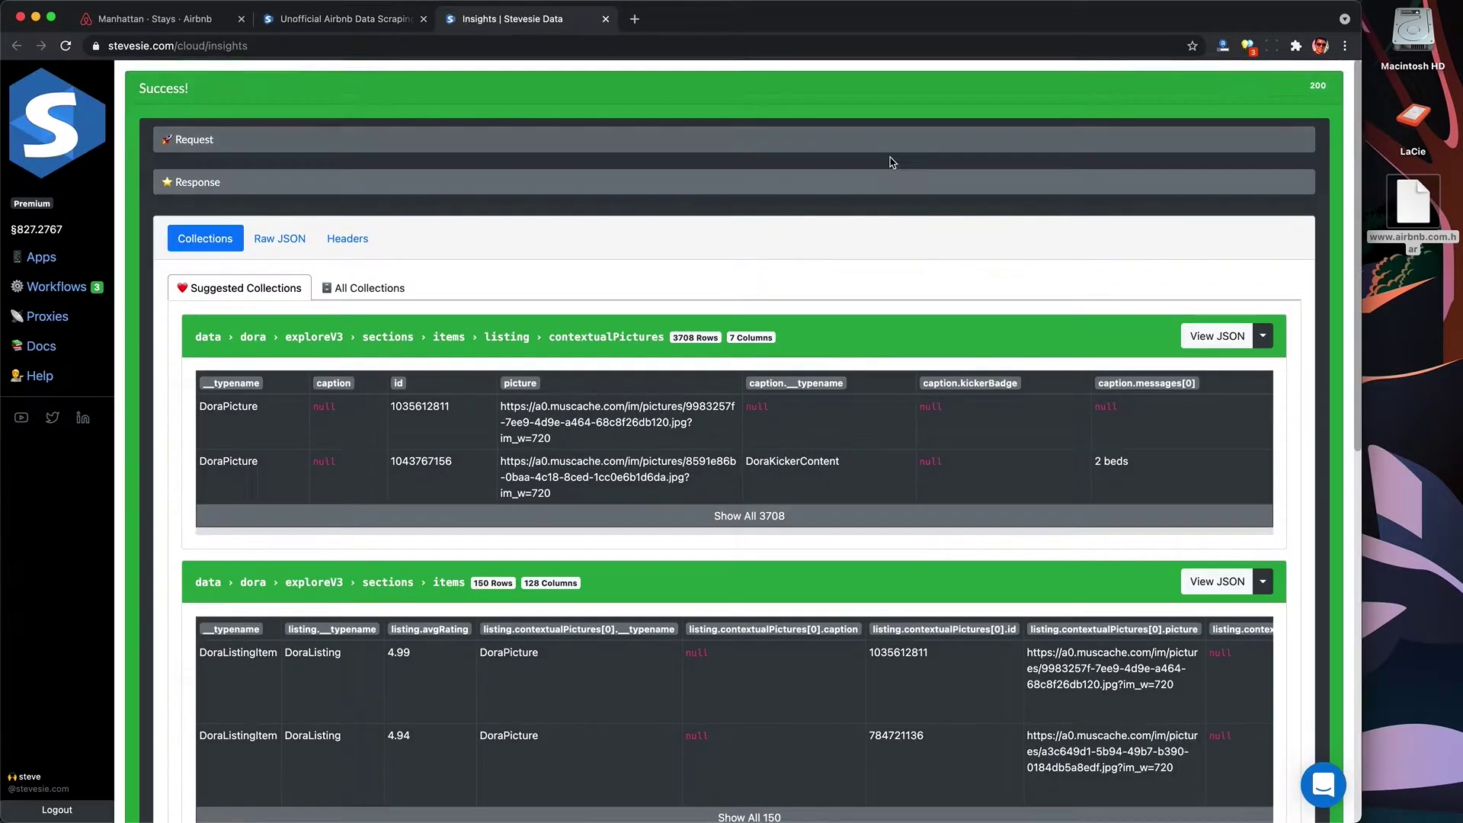
Examine the listing columns of the data.dora.exploreV3.sections.items collection, including available dates and listing names.
scroll(896, 318, "down", 3)
scroll(844, 448, "right", 10)
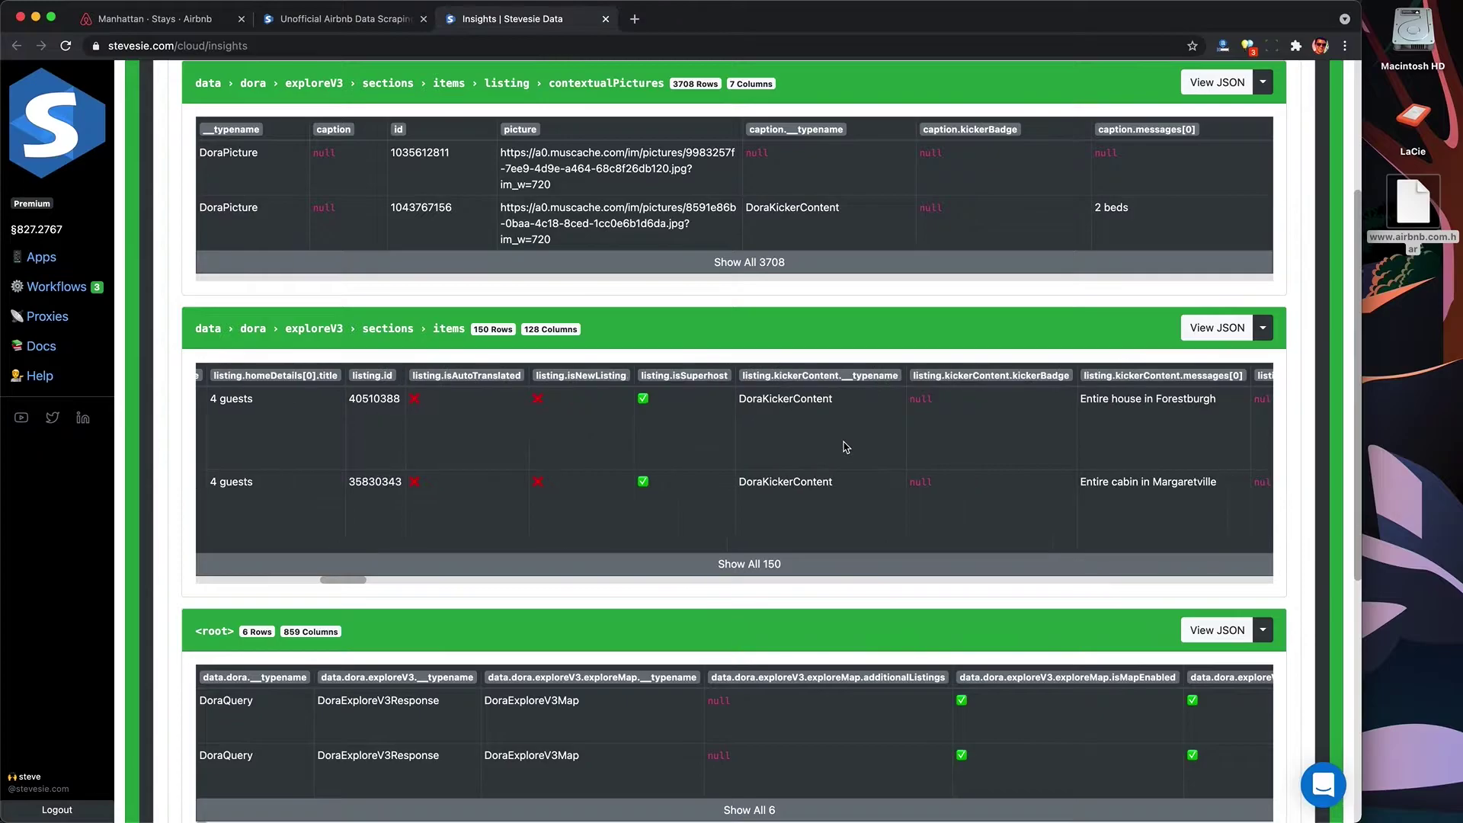
scroll(846, 447, "right", 5)
left_click_drag(460, 398, 602, 398)
scroll(602, 397, "right", 5)
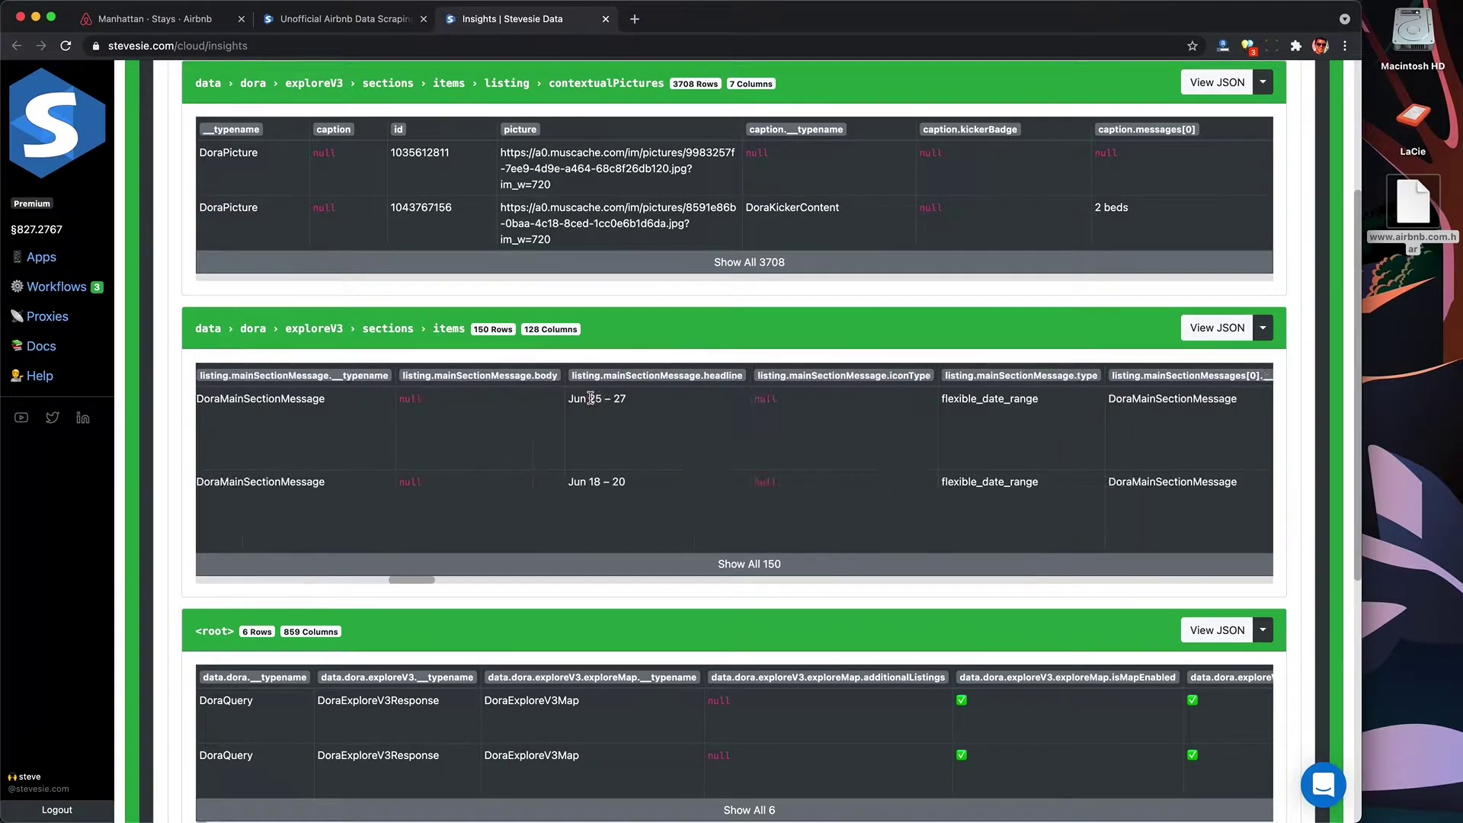
scroll(590, 398, "right", 5)
left_click_drag(397, 395, 441, 461)
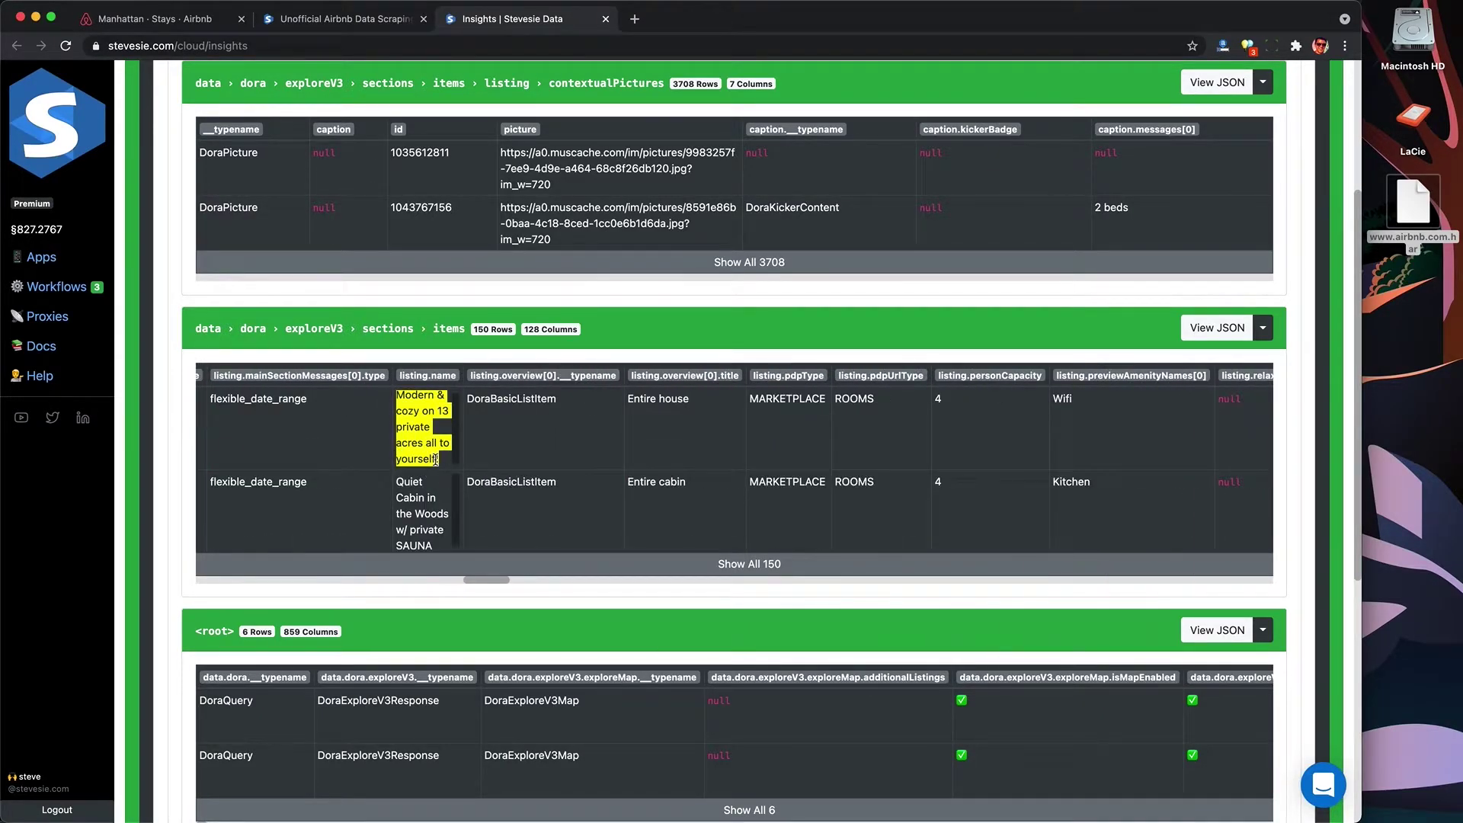
Download the data.dora.exploreV3.sections.items collection and review its location and listing name columns in Excel.
left_click(1264, 329)
left_click(1215, 374)
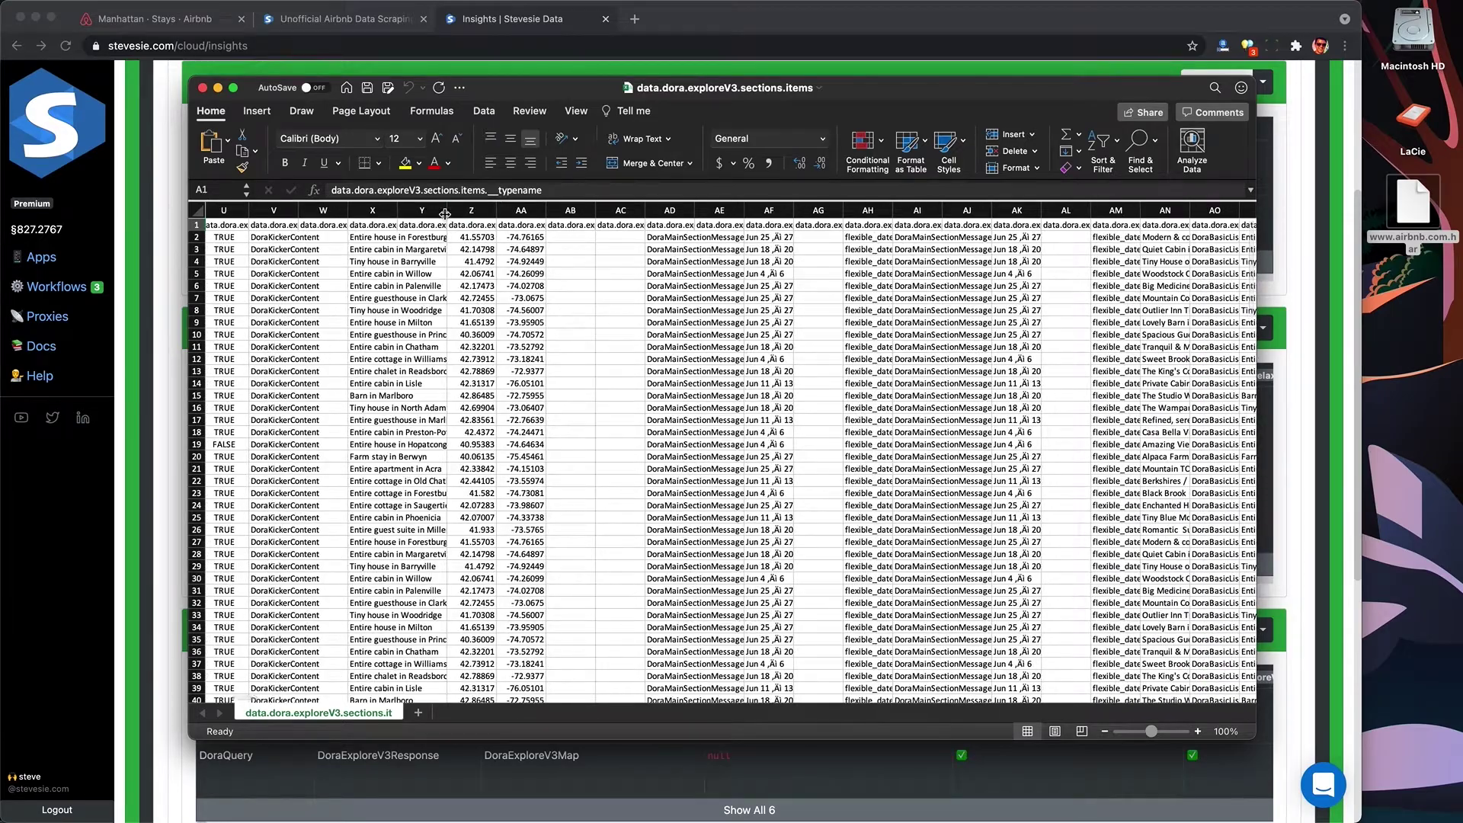
left_click(373, 210)
left_click(522, 210)
scroll(559, 216, "right", 6)
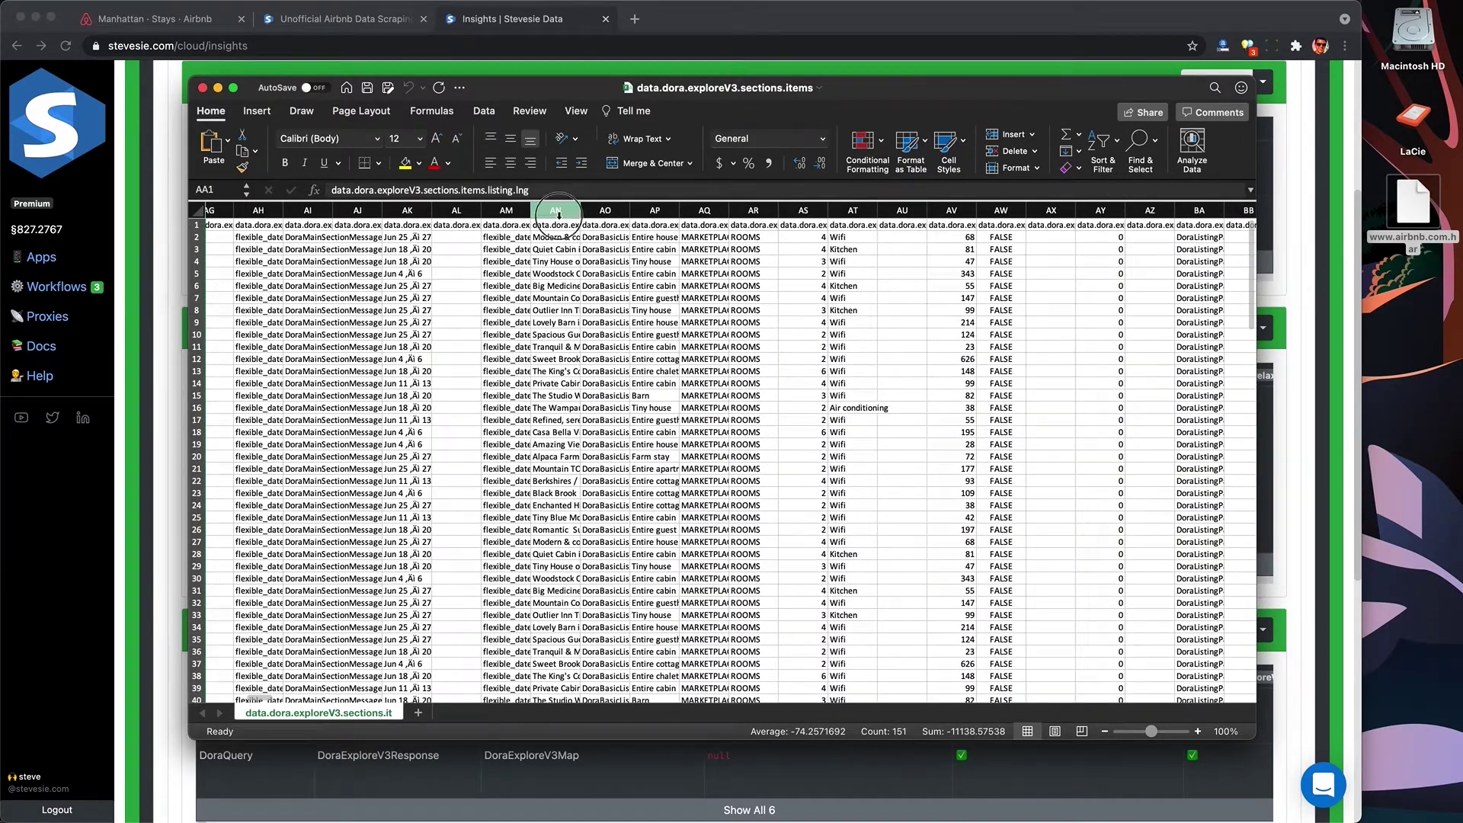
left_click(559, 216)
left_click_drag(581, 210, 730, 211)
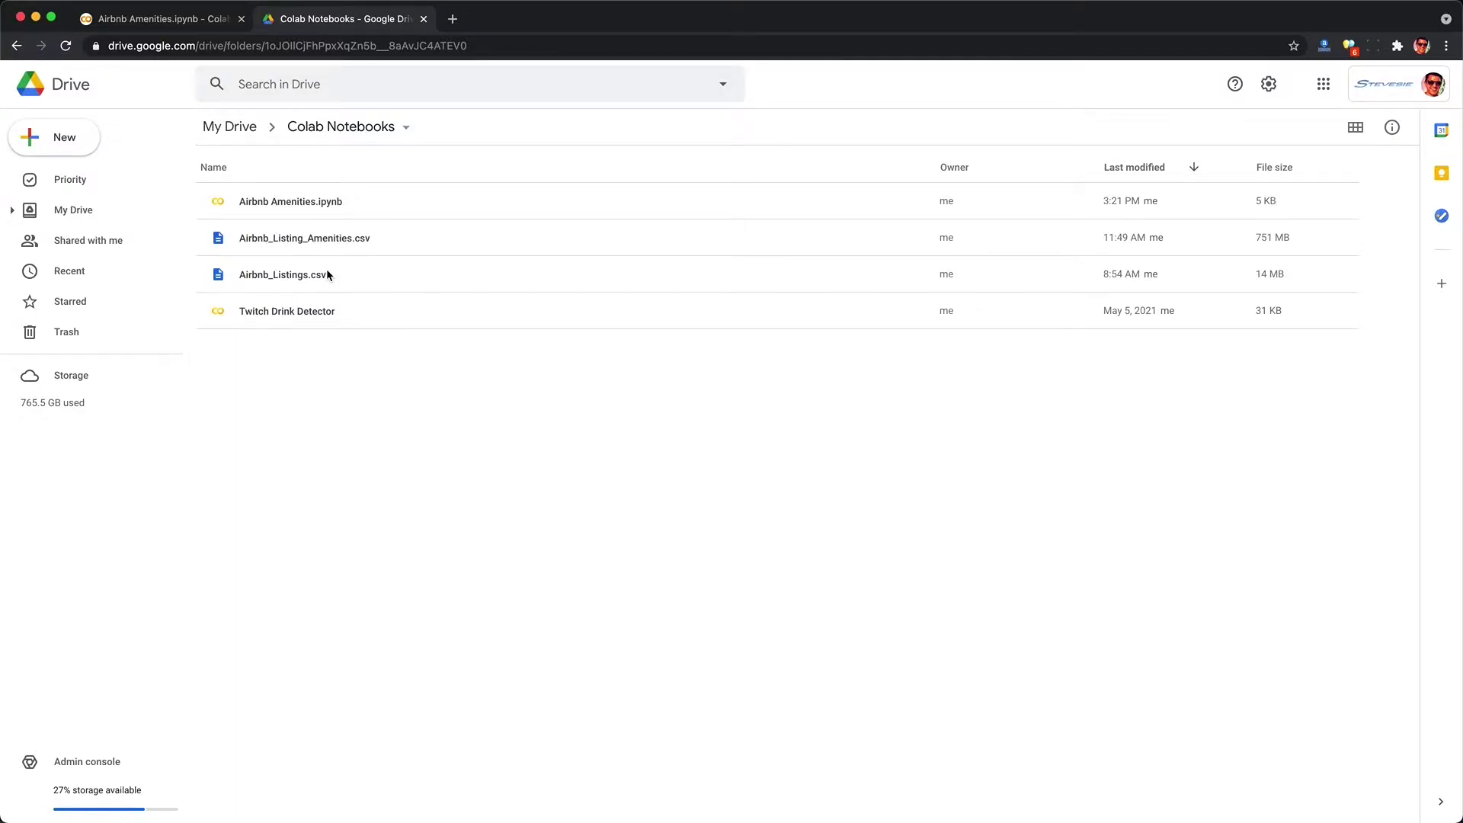
In the Airbnb Amenities.ipynb notebook in Colab, review the Drive mount and pandas setup and run the cell reading Airbnb_Listing_Amenities.csv.
left_click(182, 25)
left_click_drag(294, 197, 73, 190)
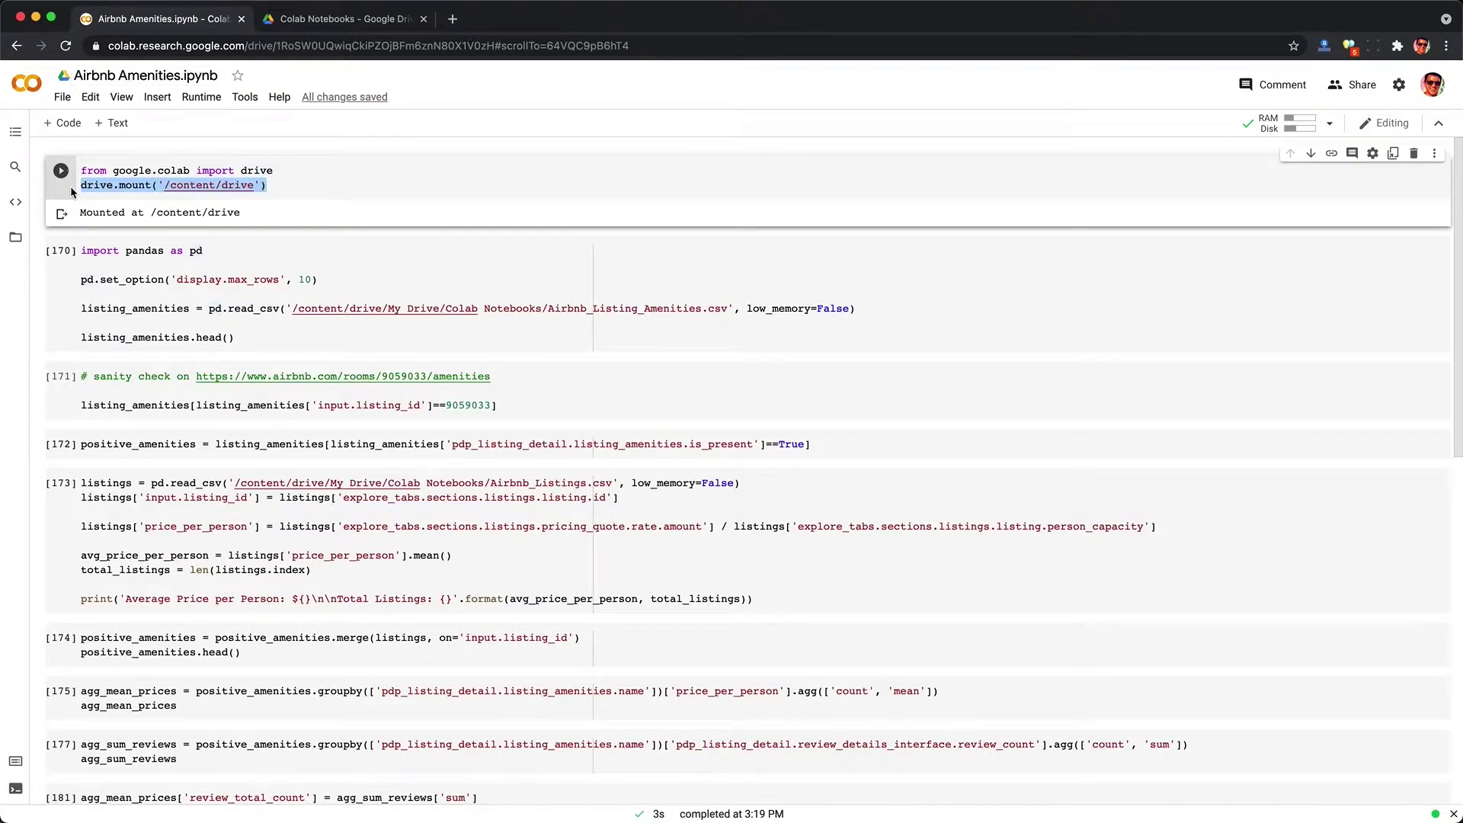
left_click_drag(319, 279, 80, 255)
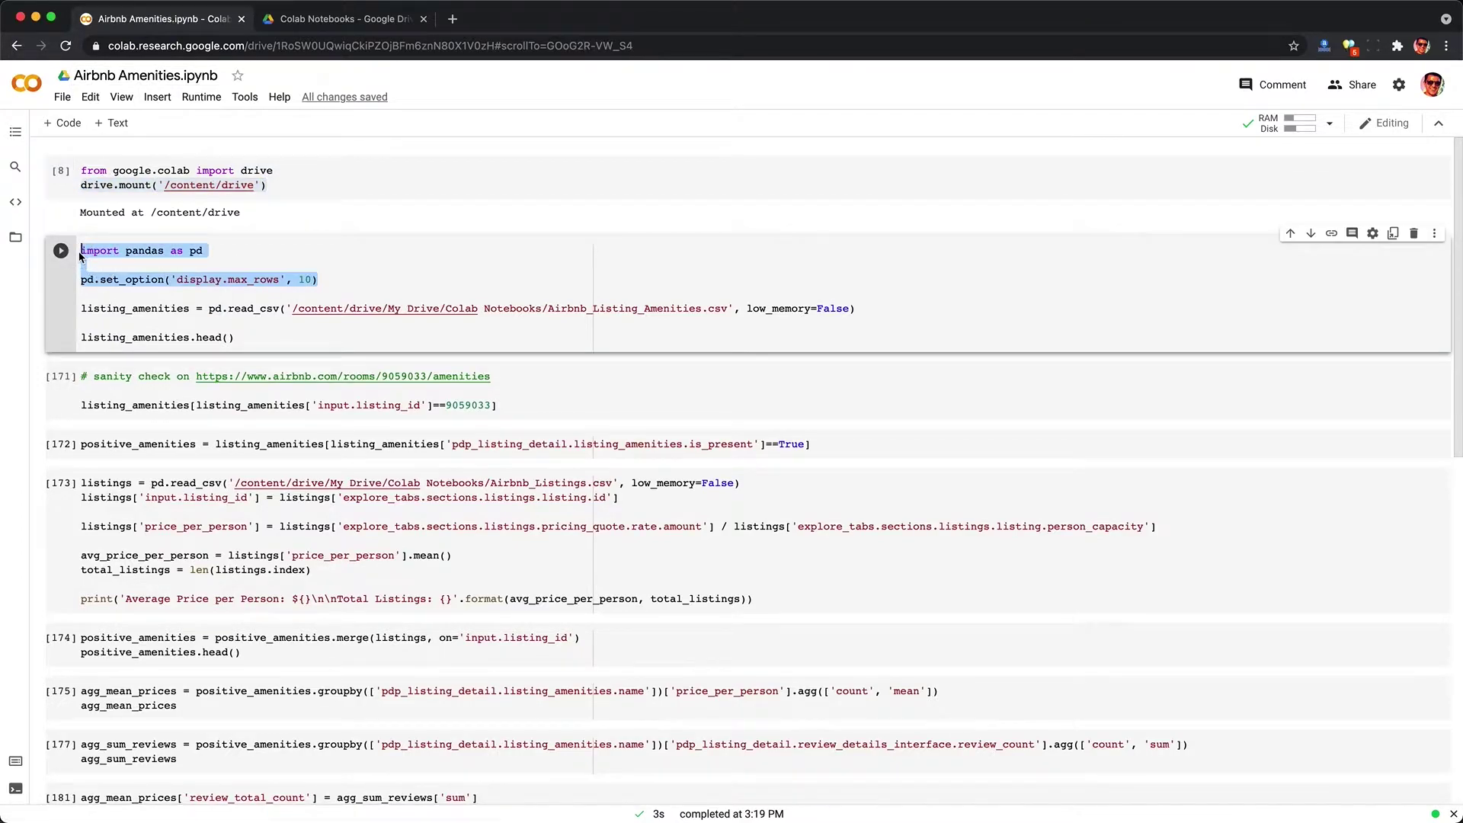
left_click_drag(294, 309, 726, 306)
left_click(447, 308)
left_click(691, 331)
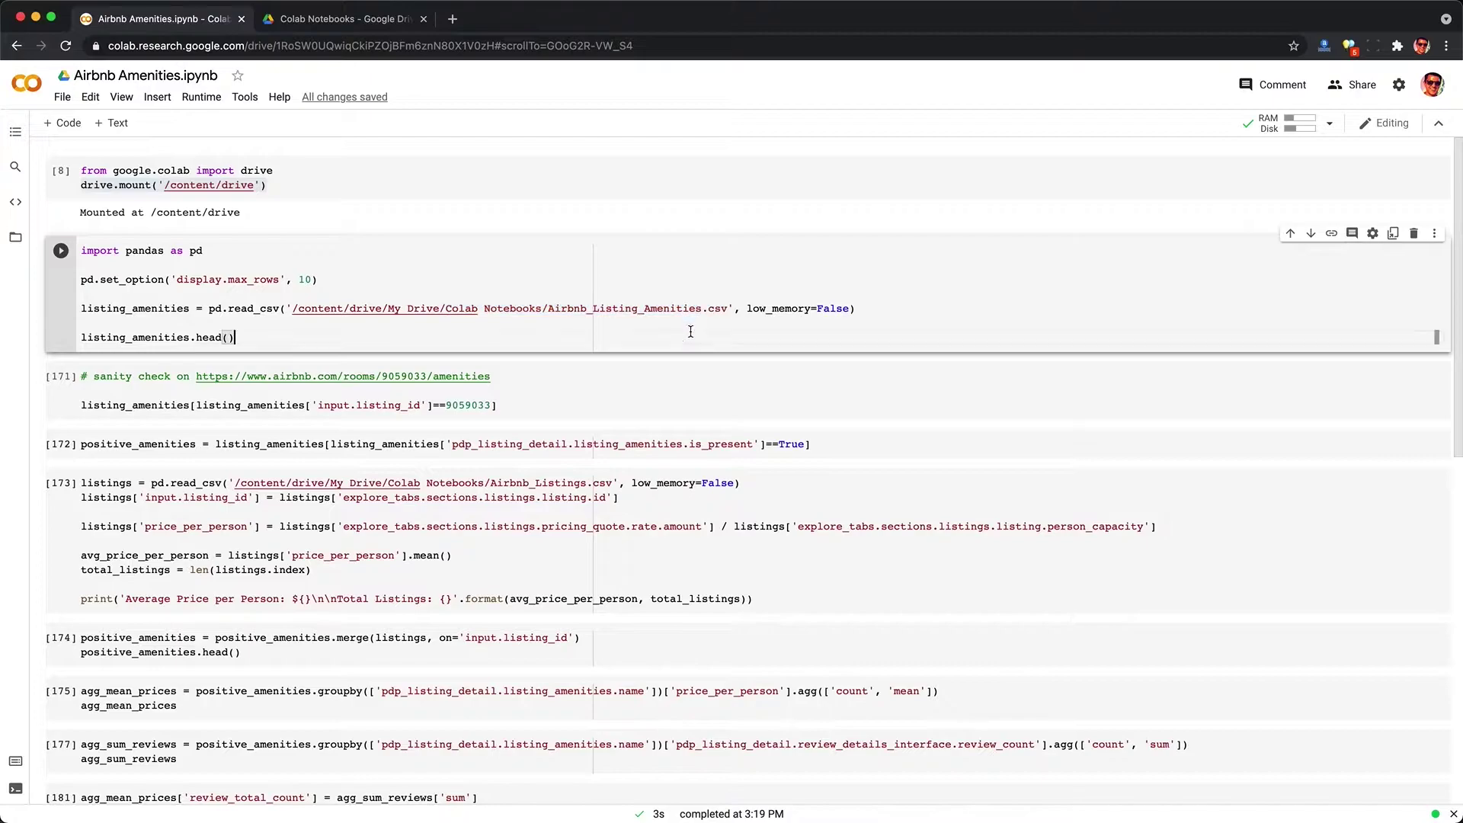
key("ctrl+Return")
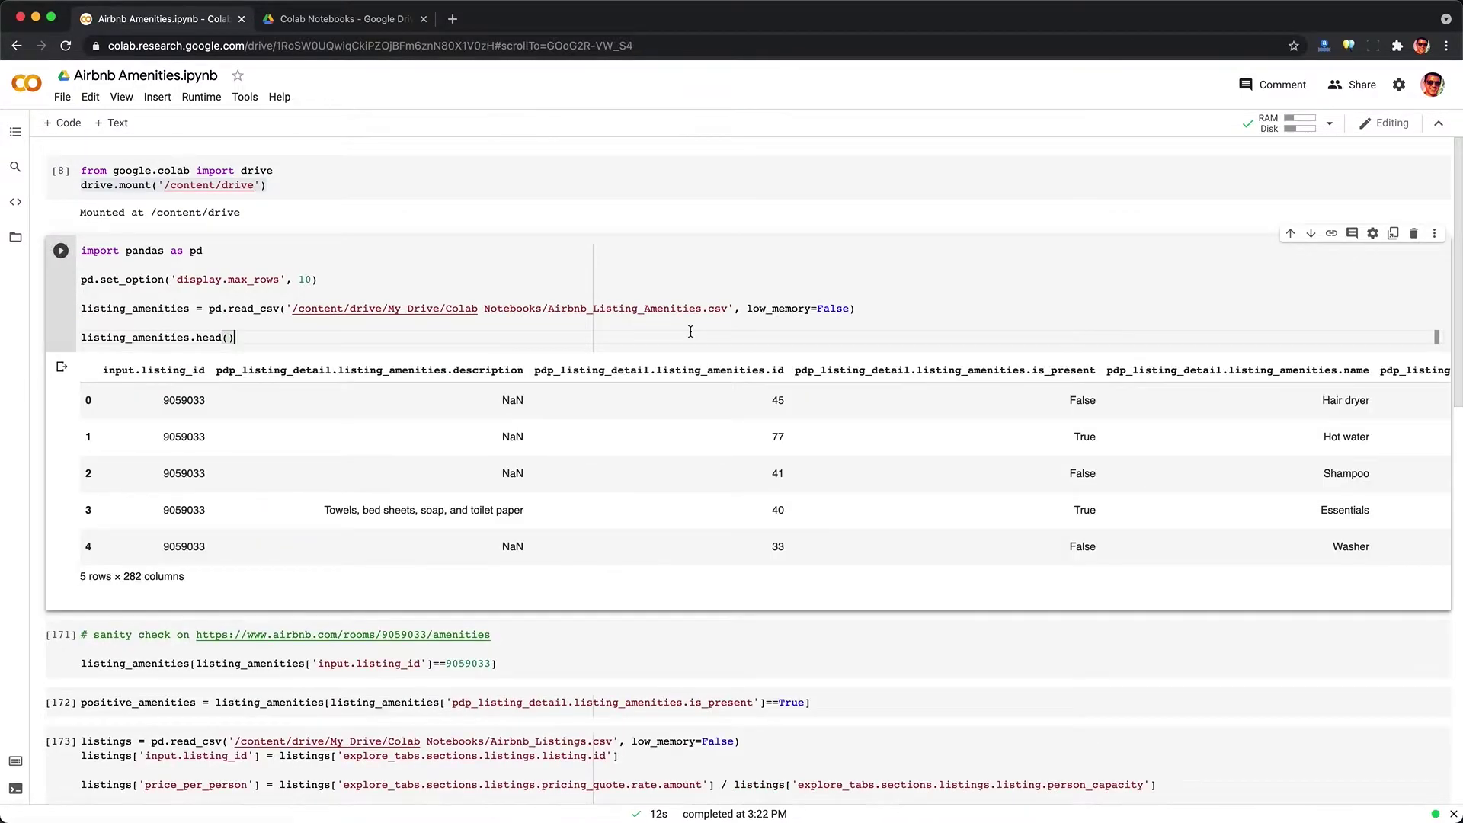
Examine the listing ID, amenity name and is_present values for hair dryer and hot water in the output.
double_click(184, 400)
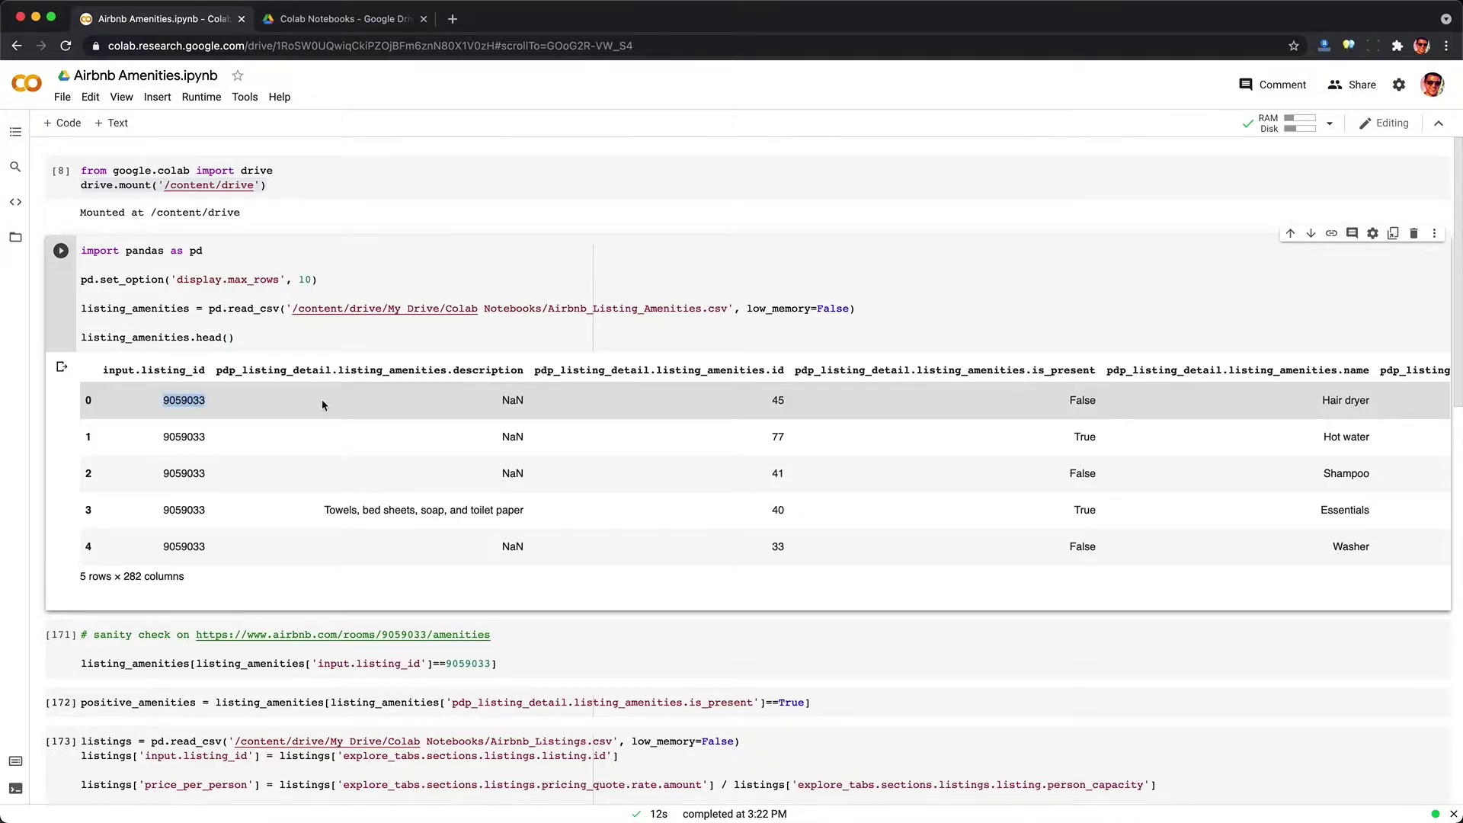
left_click_drag(1322, 404, 1374, 404)
double_click(1084, 400)
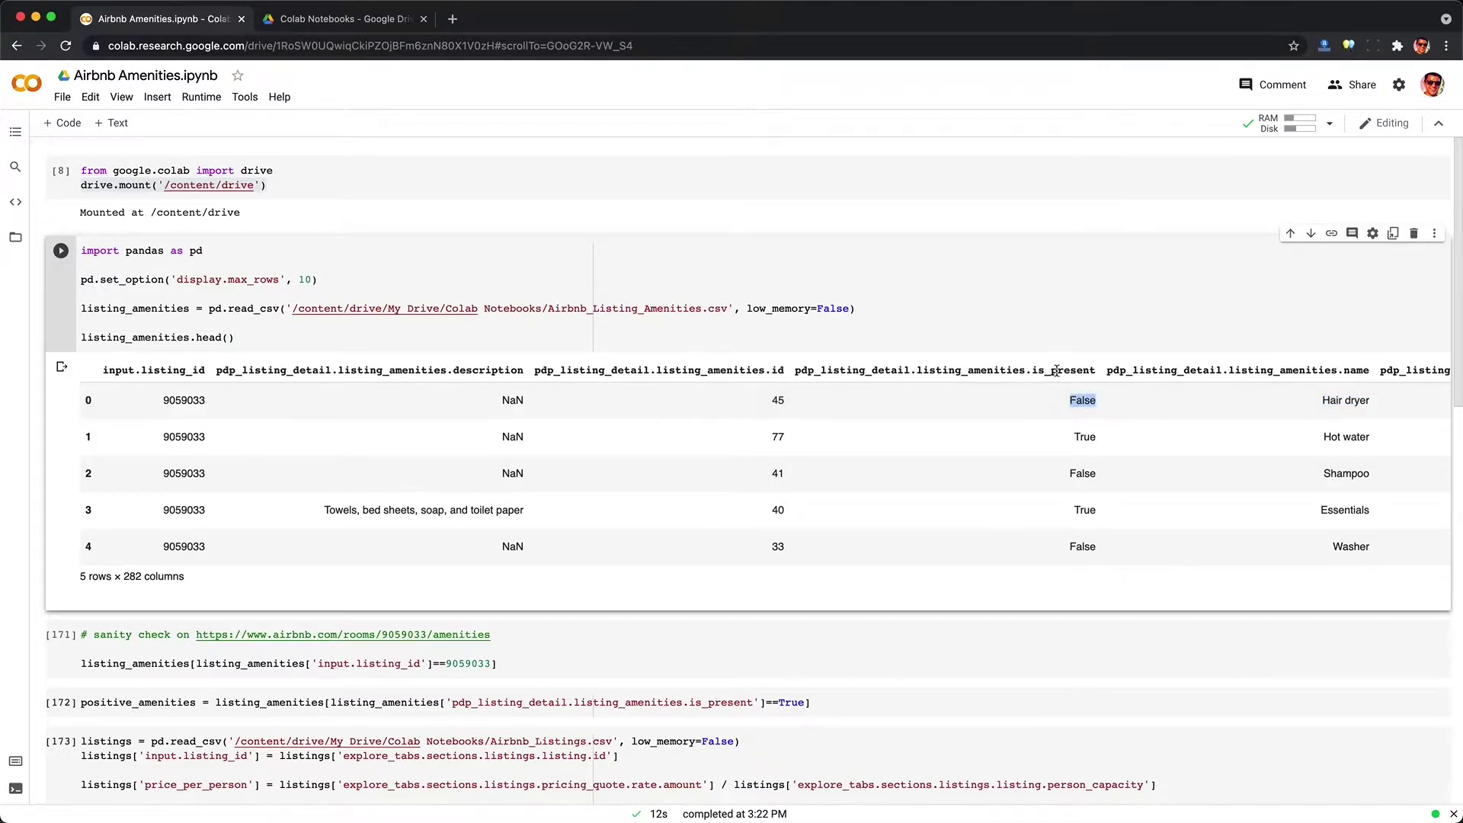
double_click(1064, 370)
triple_click(1327, 436)
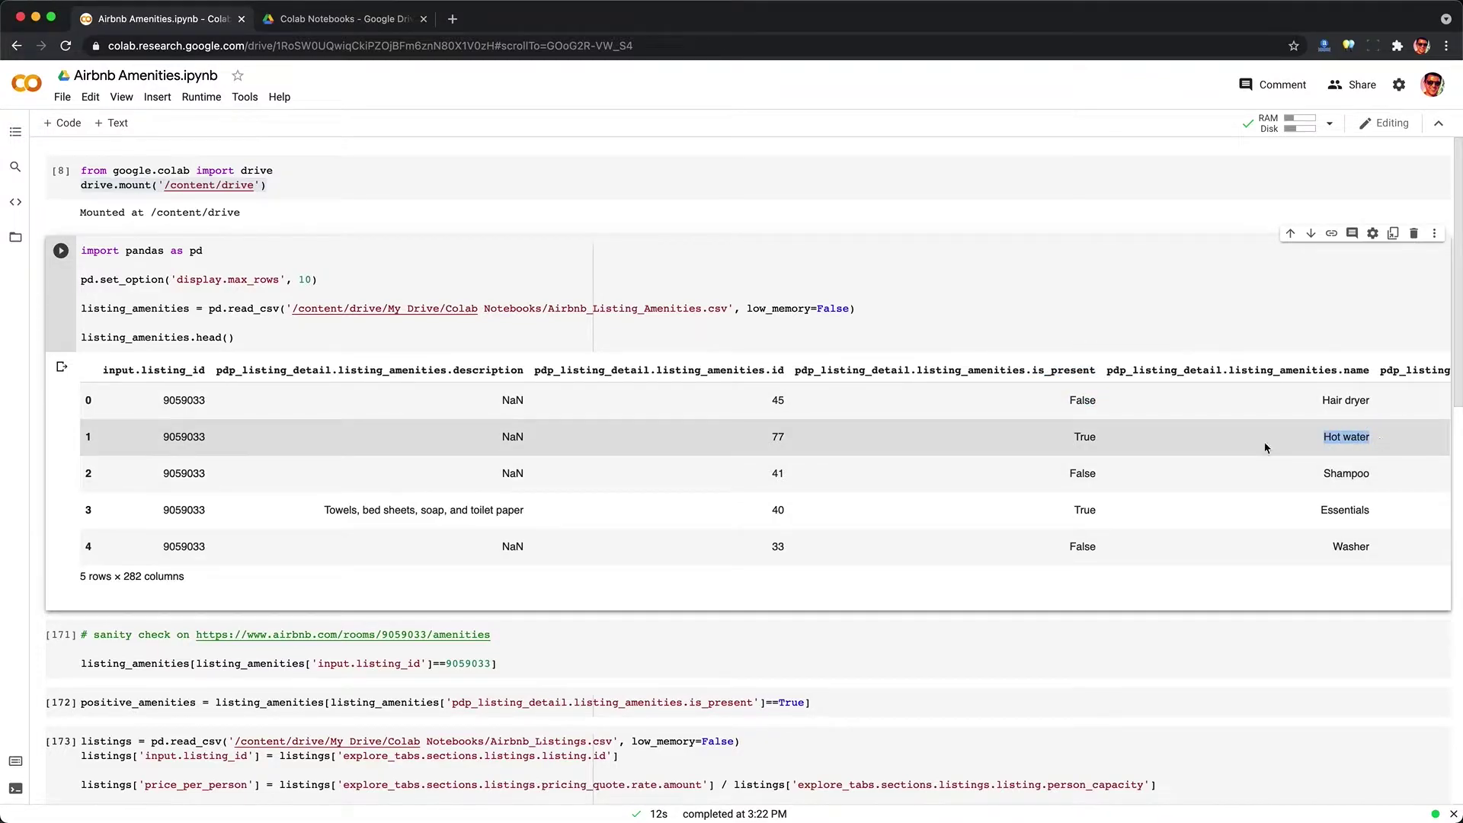
double_click(1084, 436)
Run the sanity-check cell for listing 9059033 and open its Airbnb amenities URL in a new tab.
left_click(519, 637)
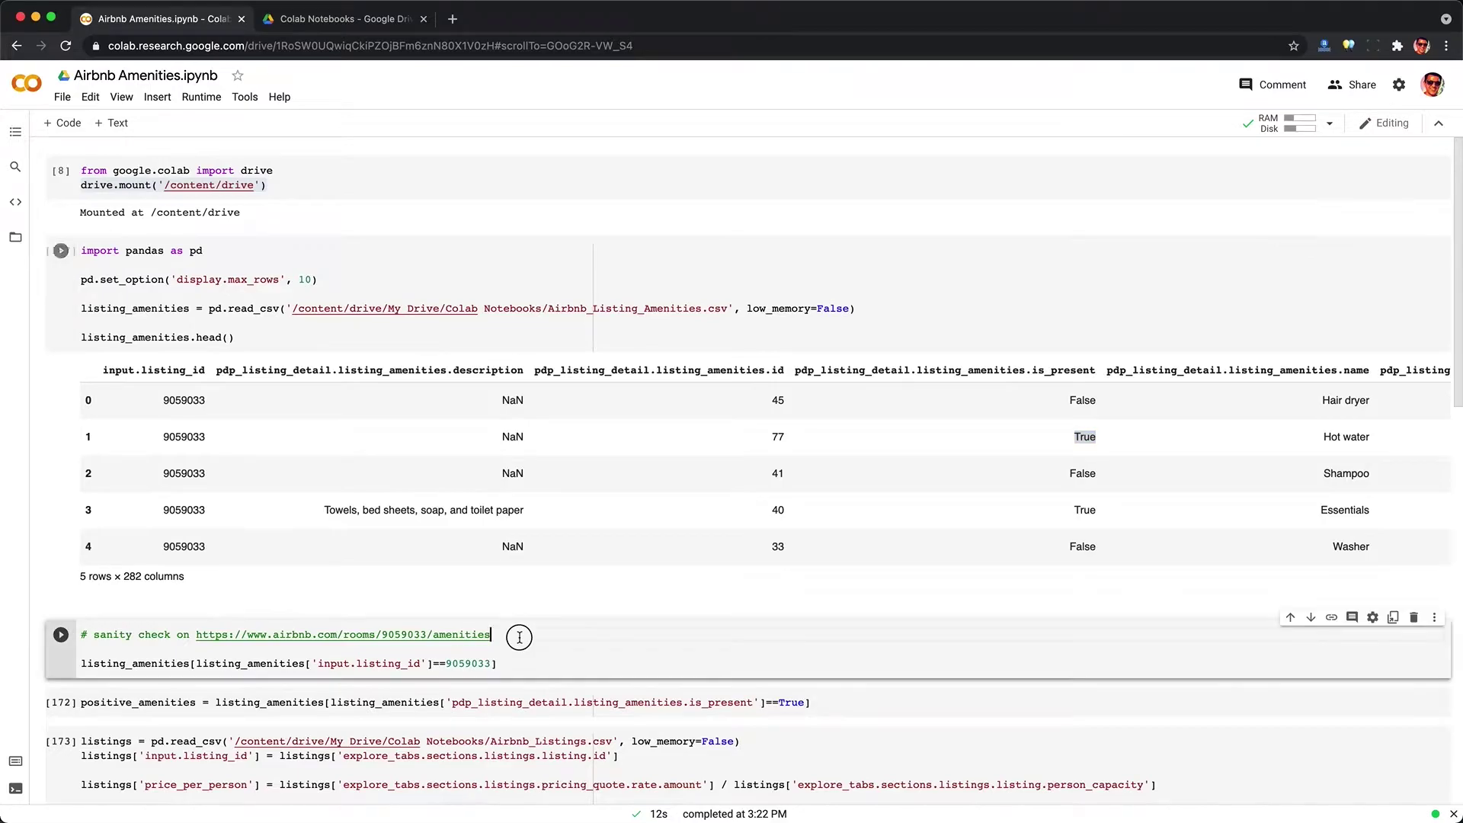
left_click_drag(500, 637, 197, 639)
key("super+c")
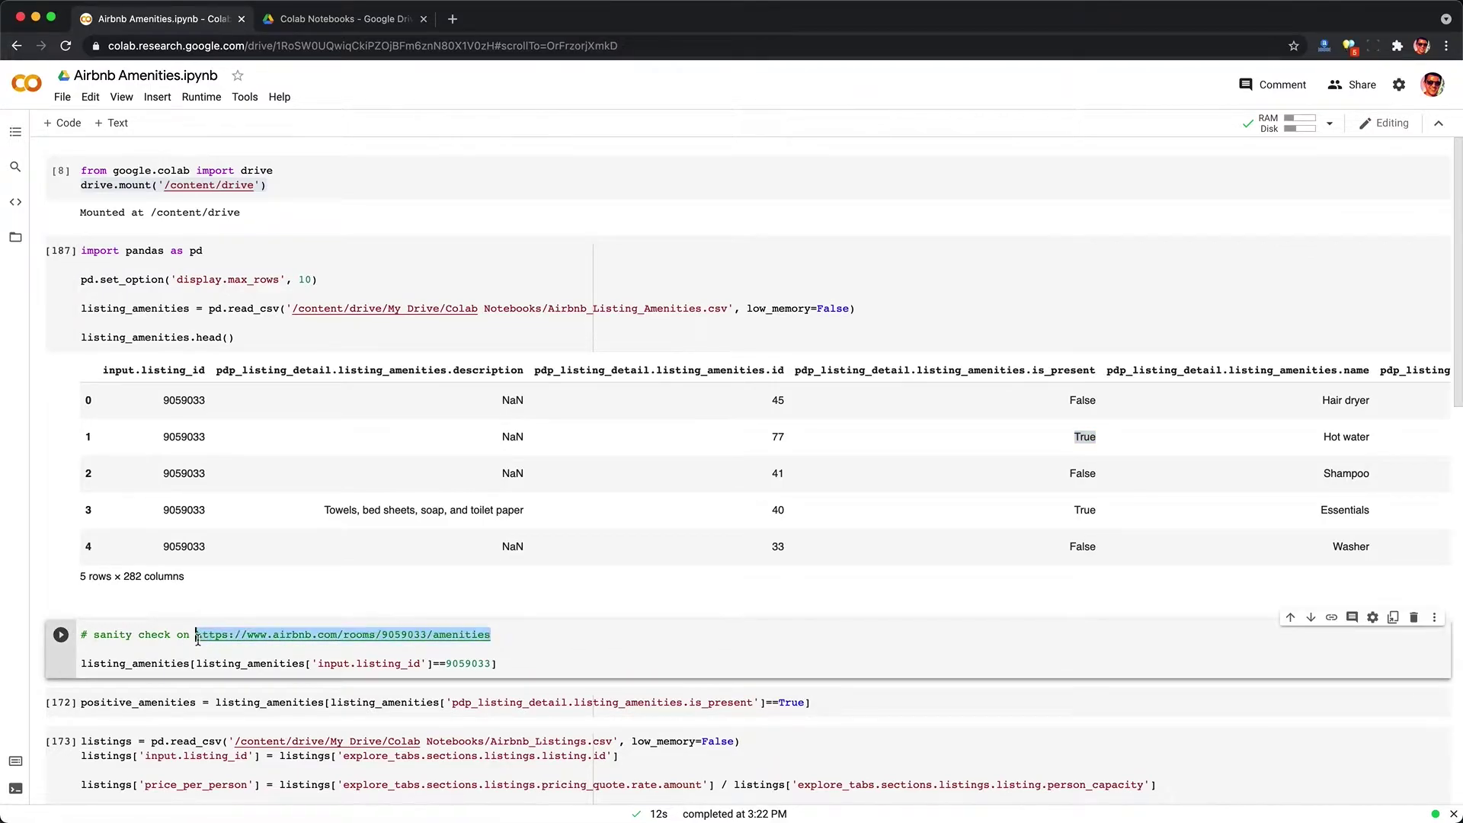
left_click(199, 650)
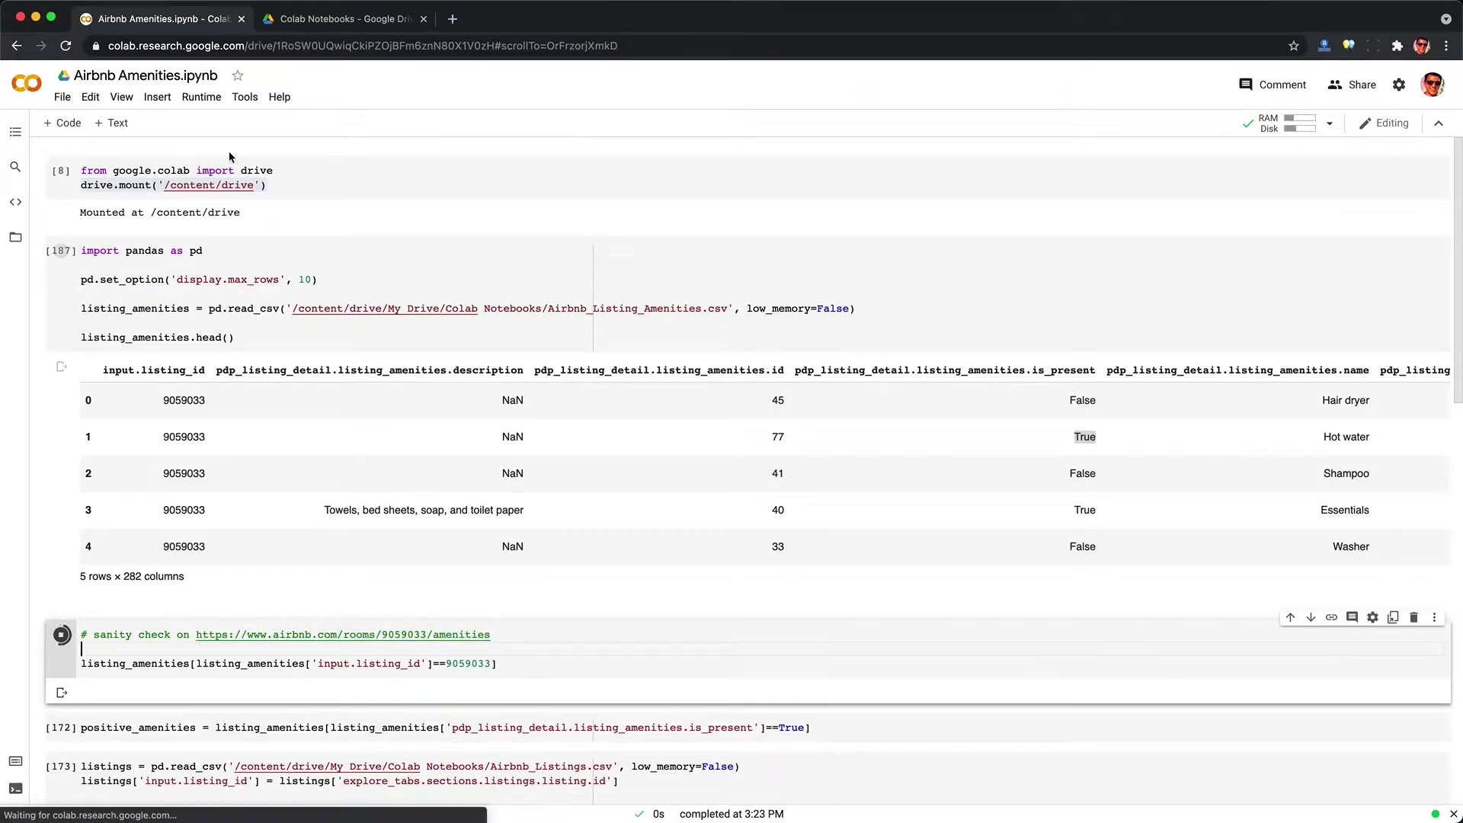
left_click(453, 19)
key("super+v")
key("Return")
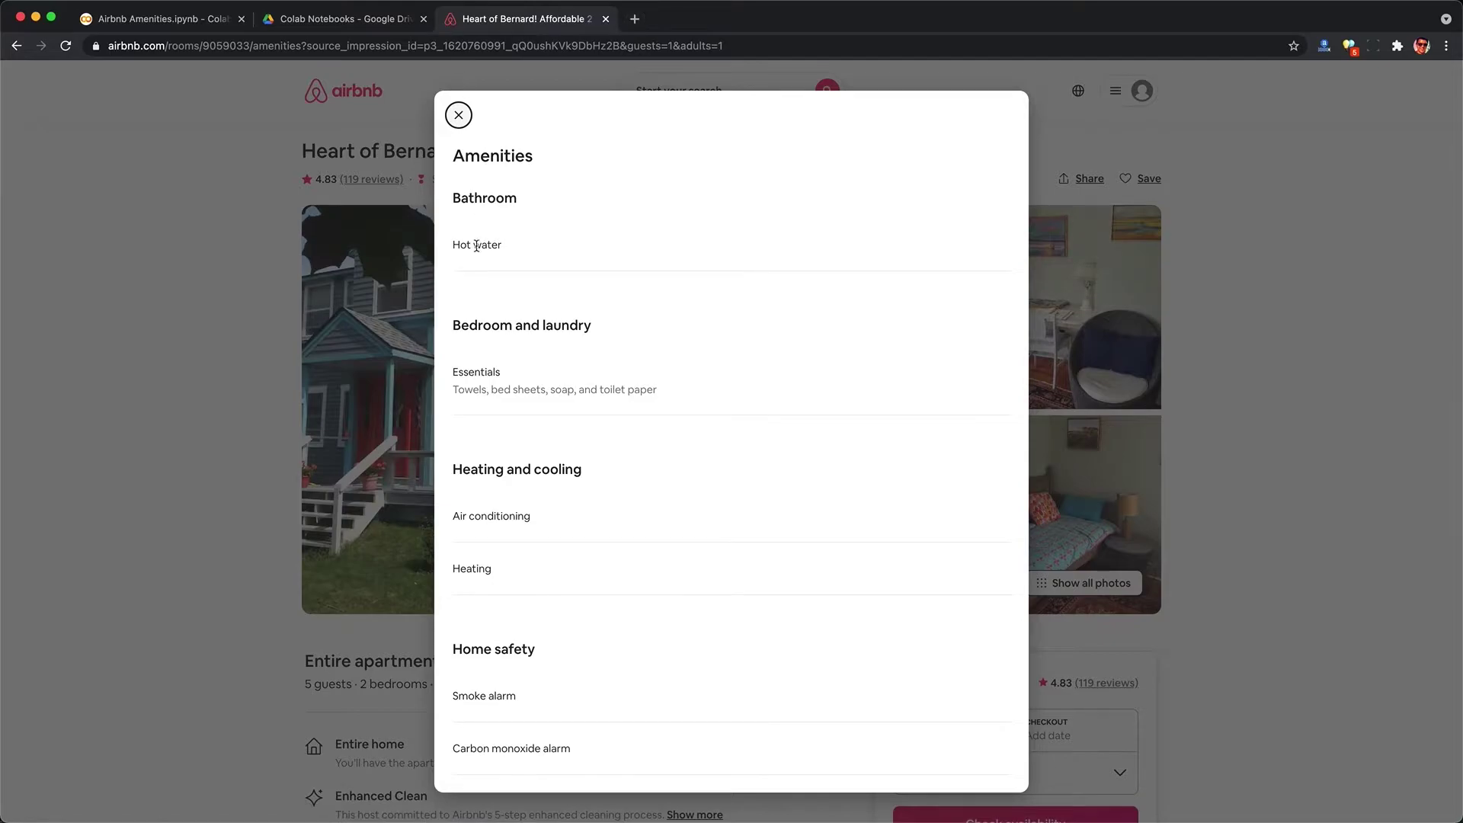
Check the Airbnb amenities list for hot water among the included items and hair dryer and kitchen among those not included.
left_click_drag(454, 244, 507, 242)
left_click(510, 253)
scroll(509, 253, "down", 7)
scroll(509, 253, "down", 10)
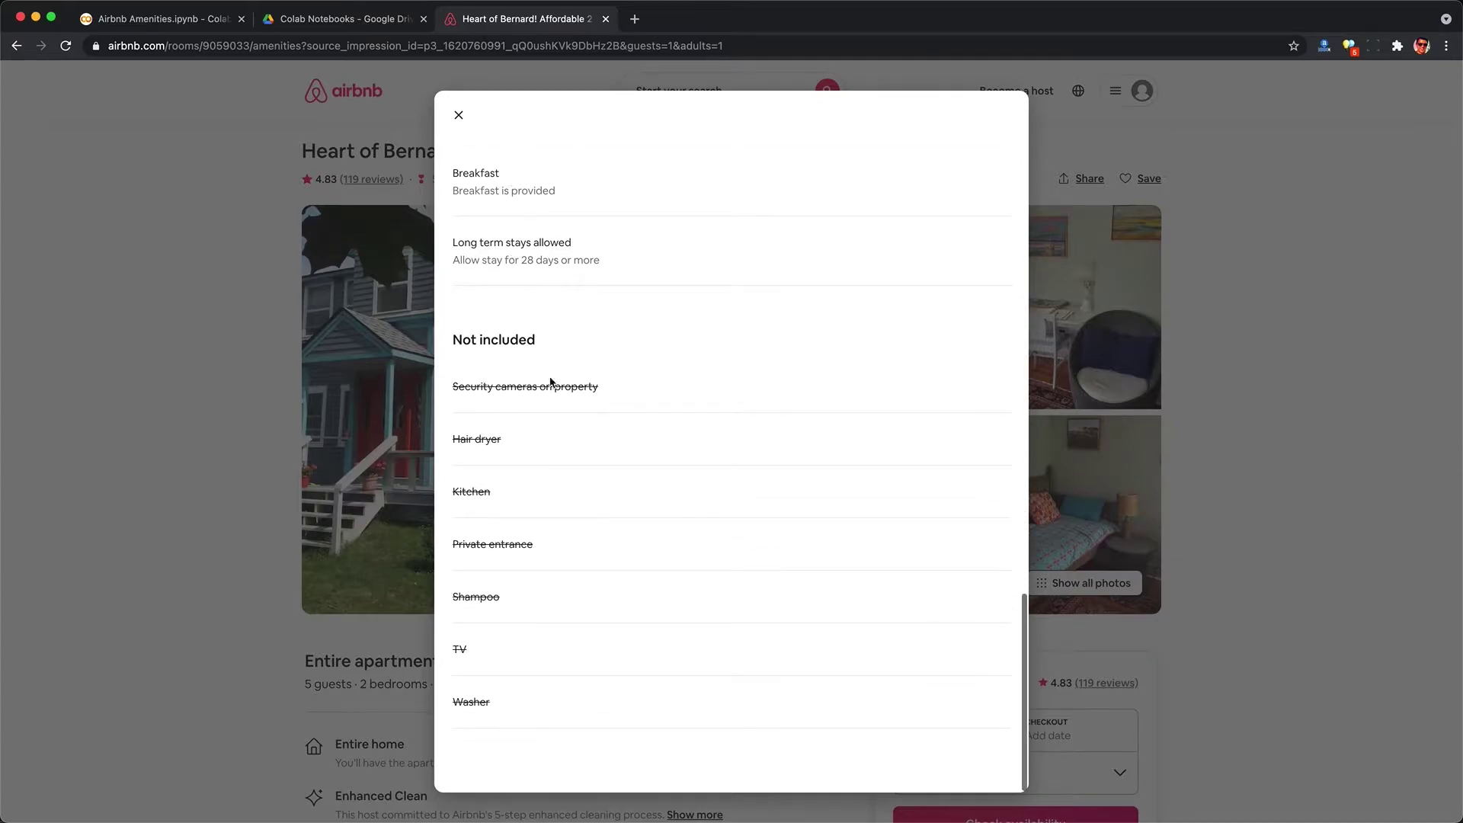
left_click_drag(551, 441, 446, 442)
left_click_drag(512, 496, 441, 496)
left_click(480, 515)
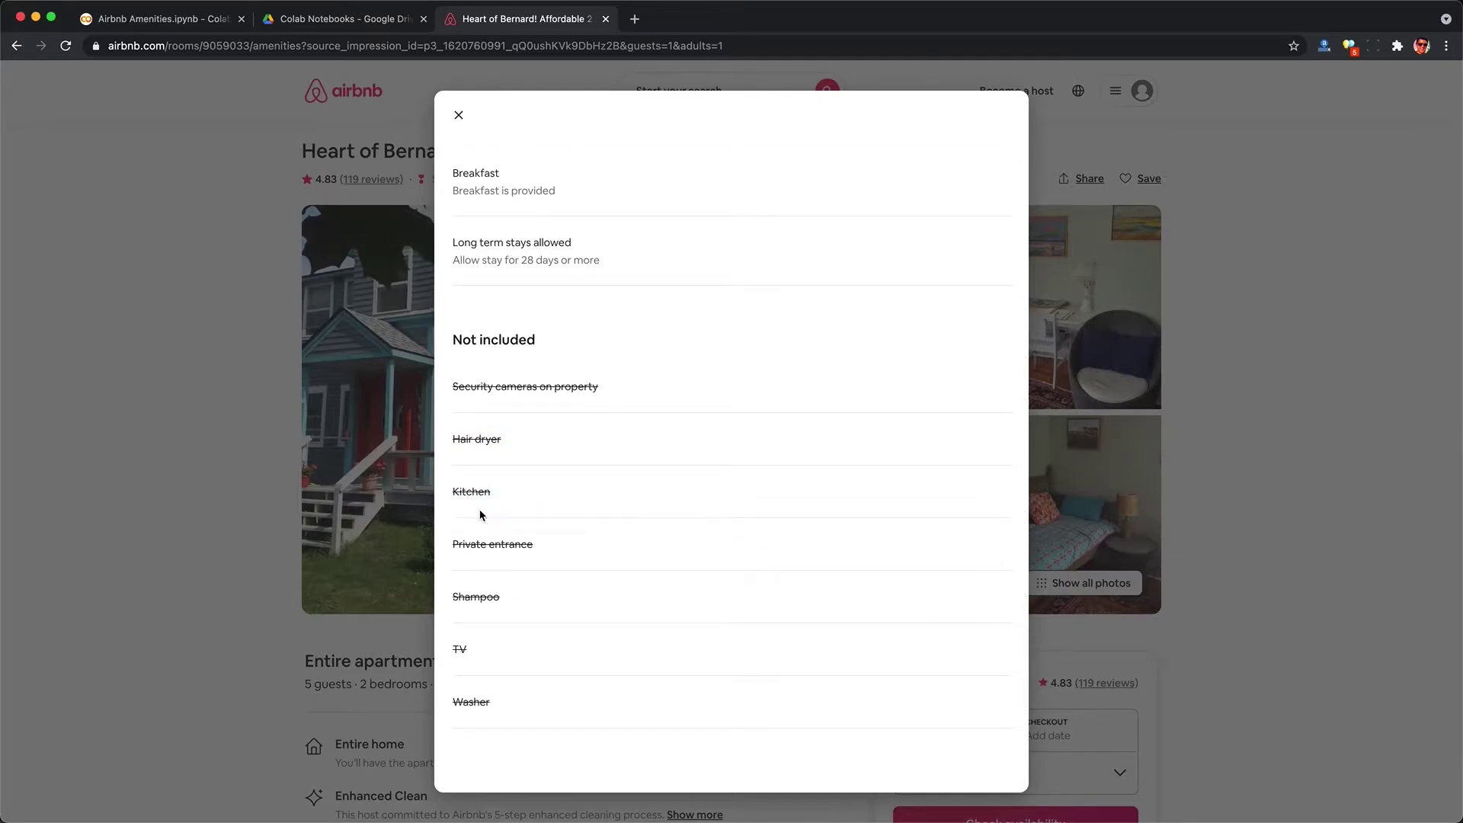
Compare the notebook's is_present values for hair dryer, shampoo and washer with the amenities listed as not included on Airbnb.
left_click(155, 21)
scroll(371, 342, "down", 5)
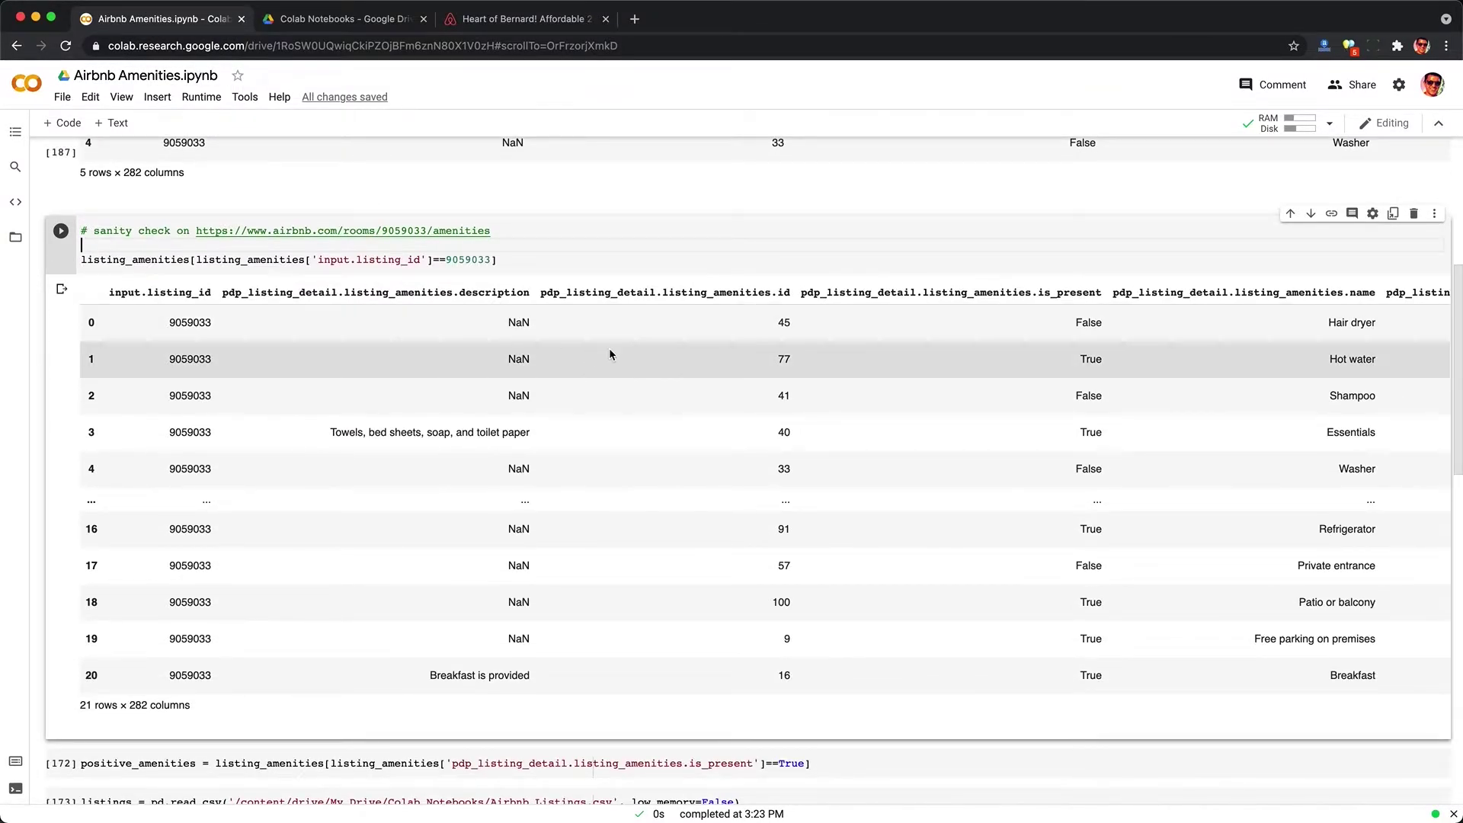
left_click(1081, 318)
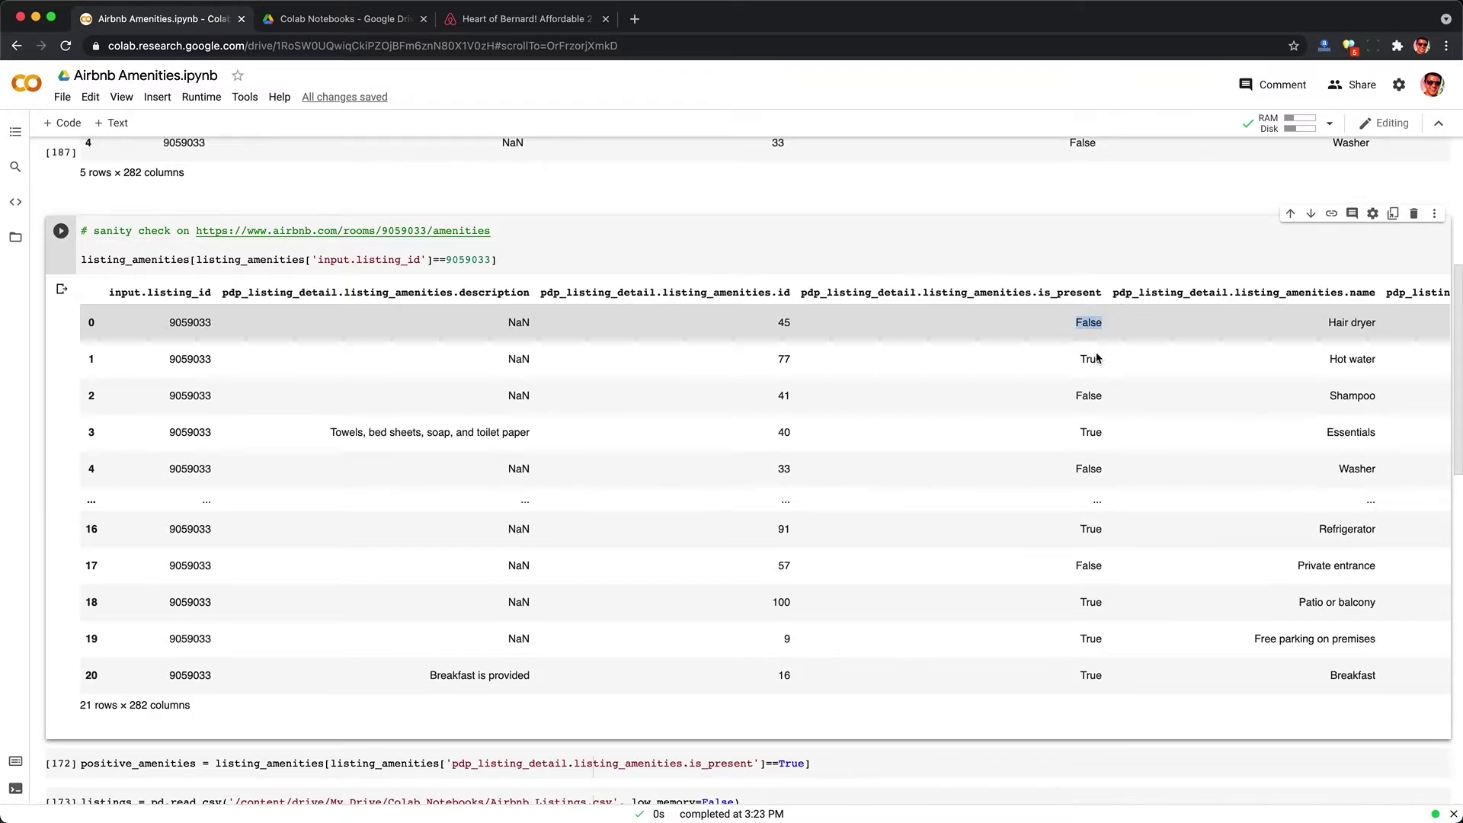
double_click(1078, 396)
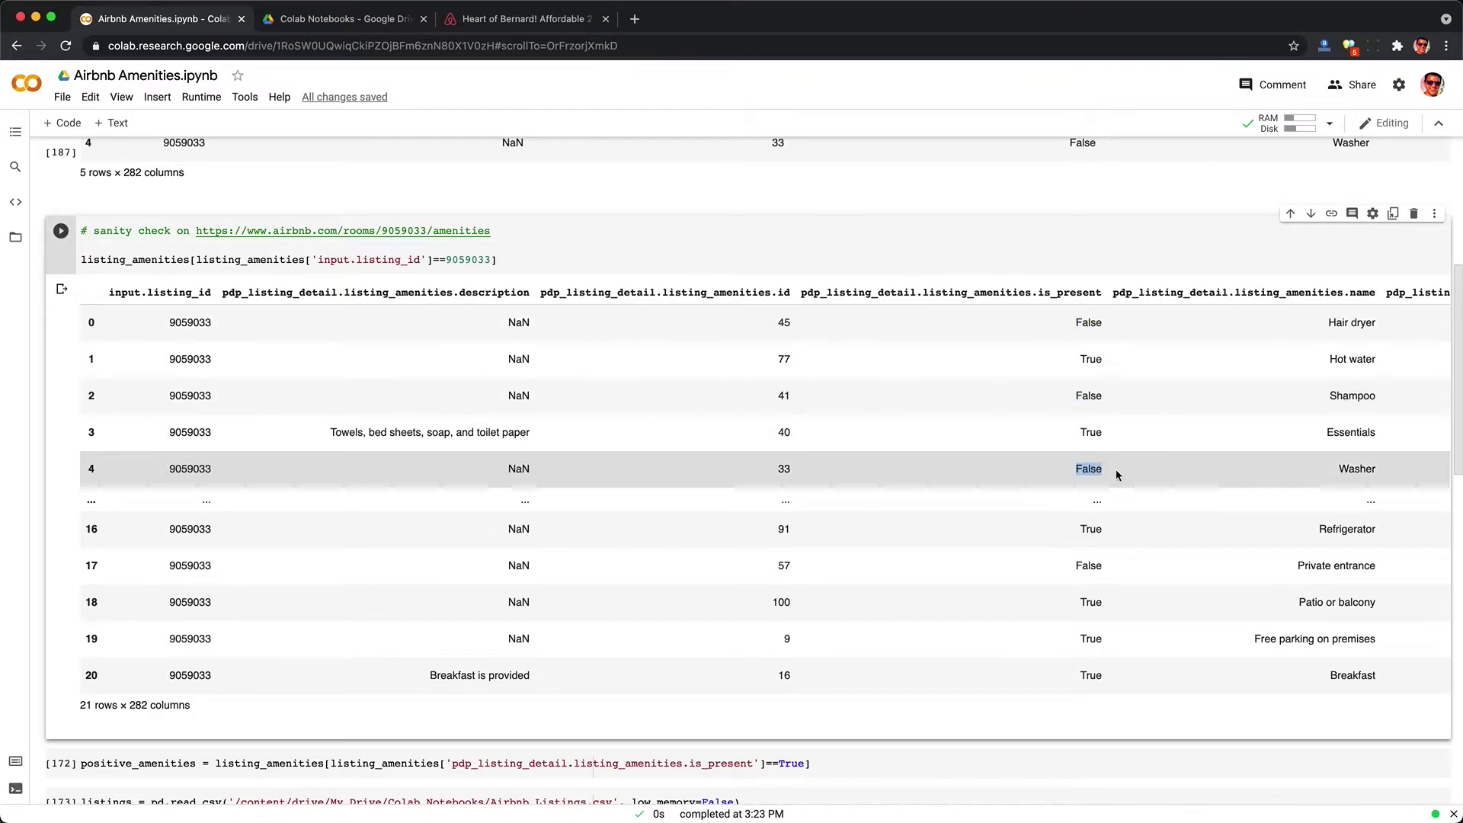
left_click(520, 27)
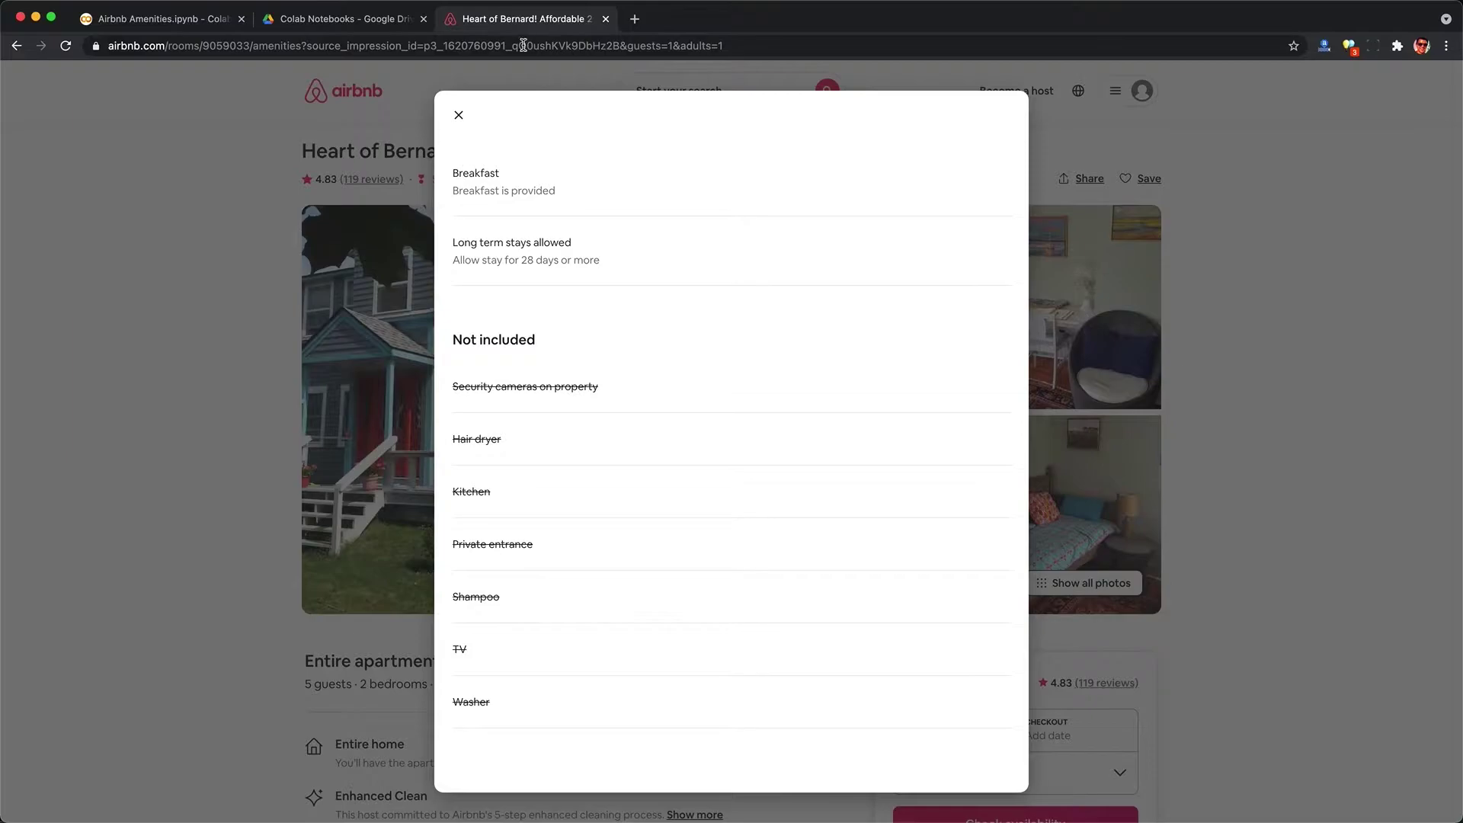
double_click(462, 598)
left_click(144, 23)
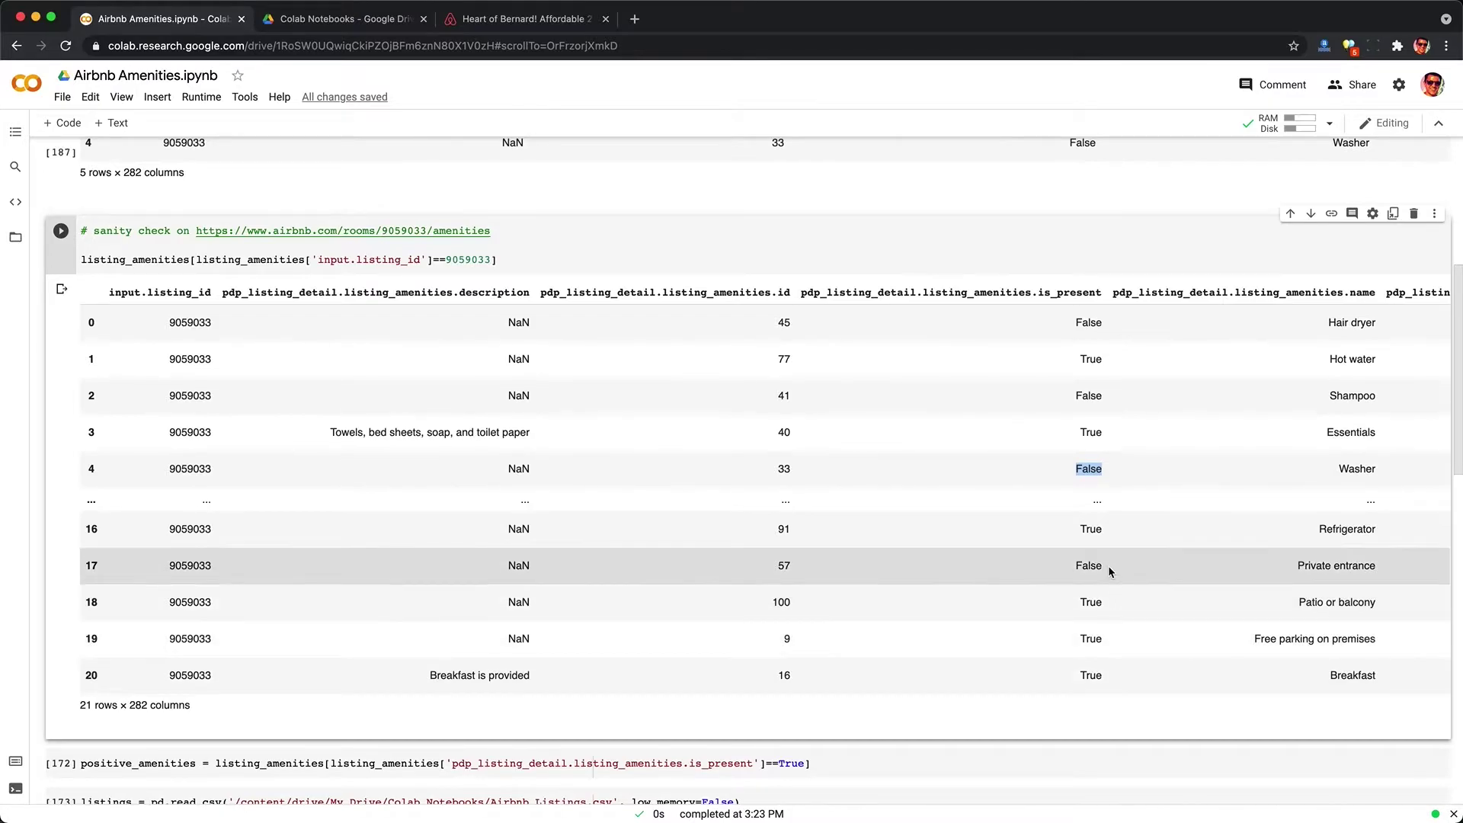
Check the is_present values of the private entrance, refrigerator and patio or balcony rows in the sanity-check output.
left_click(1108, 565)
double_click(1082, 566)
double_click(1094, 529)
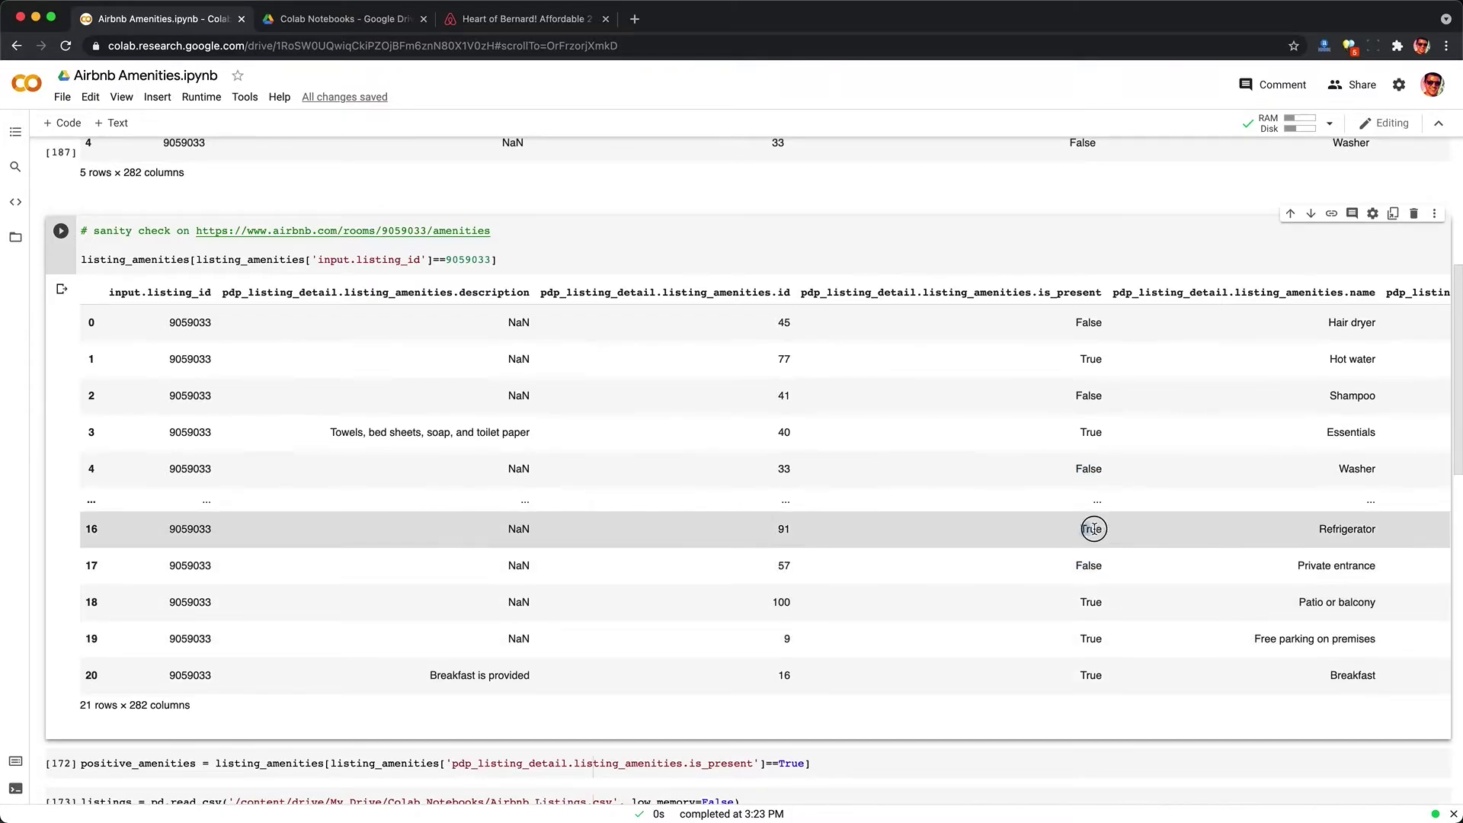
left_click_drag(1063, 599, 1118, 602)
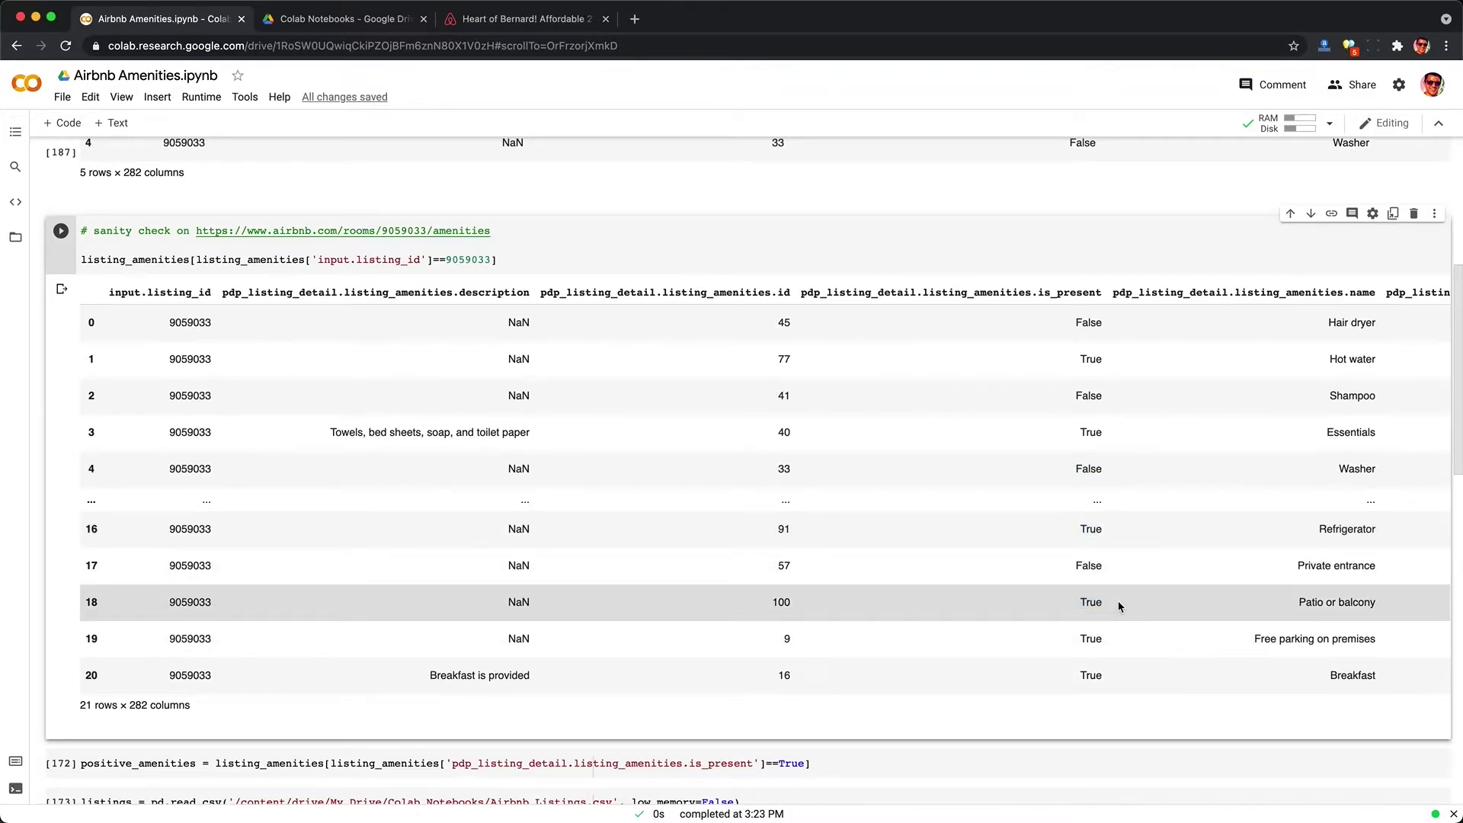
Compare the is_present condition in the positive_amenities filter with the True rows of the sanity-check output, such as hot water, essentials and refrigerator.
scroll(1118, 602, "down", 3)
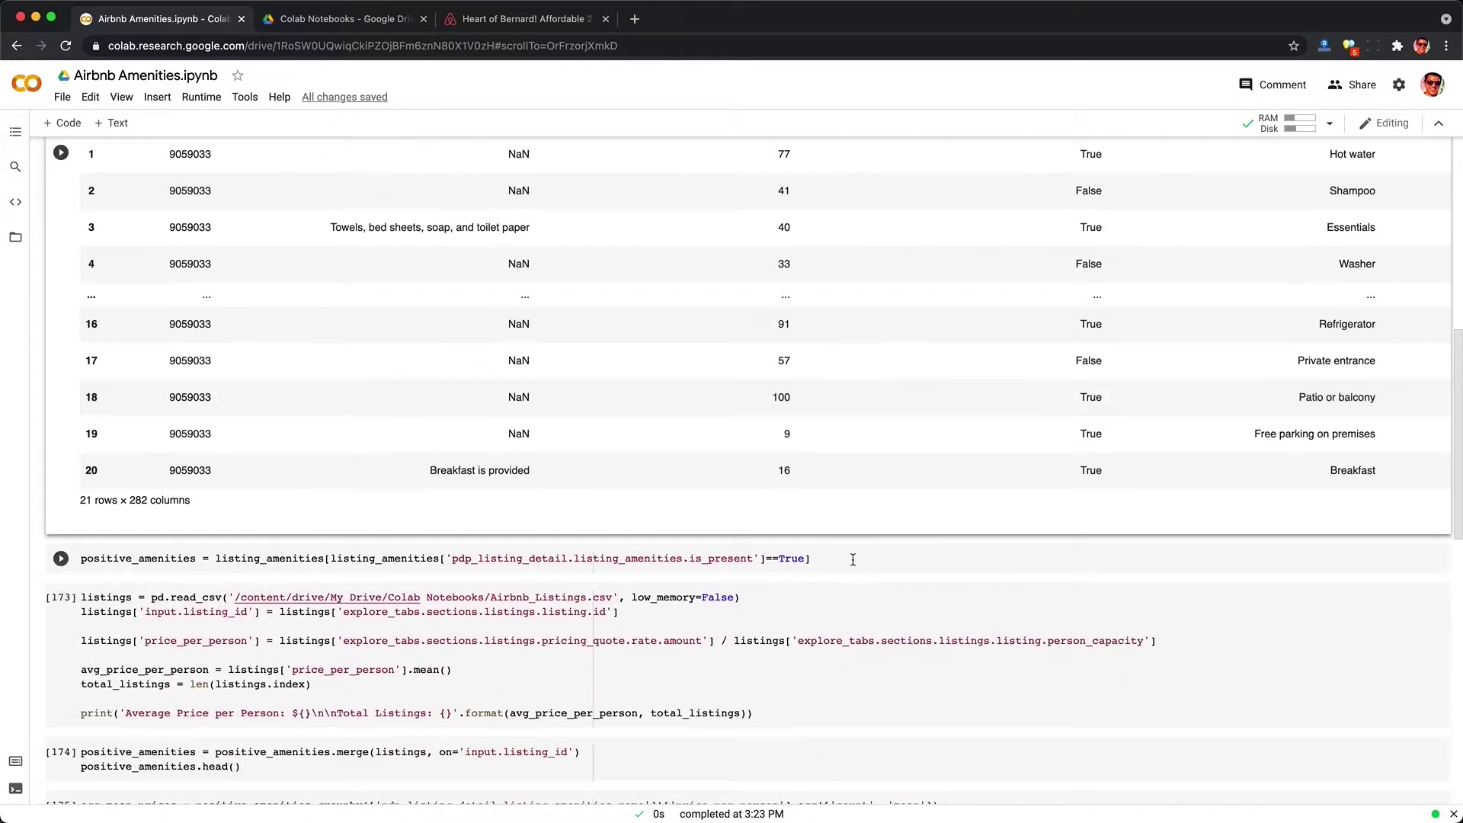
left_click(734, 558)
double_click(721, 558)
scroll(793, 547, "up", 3)
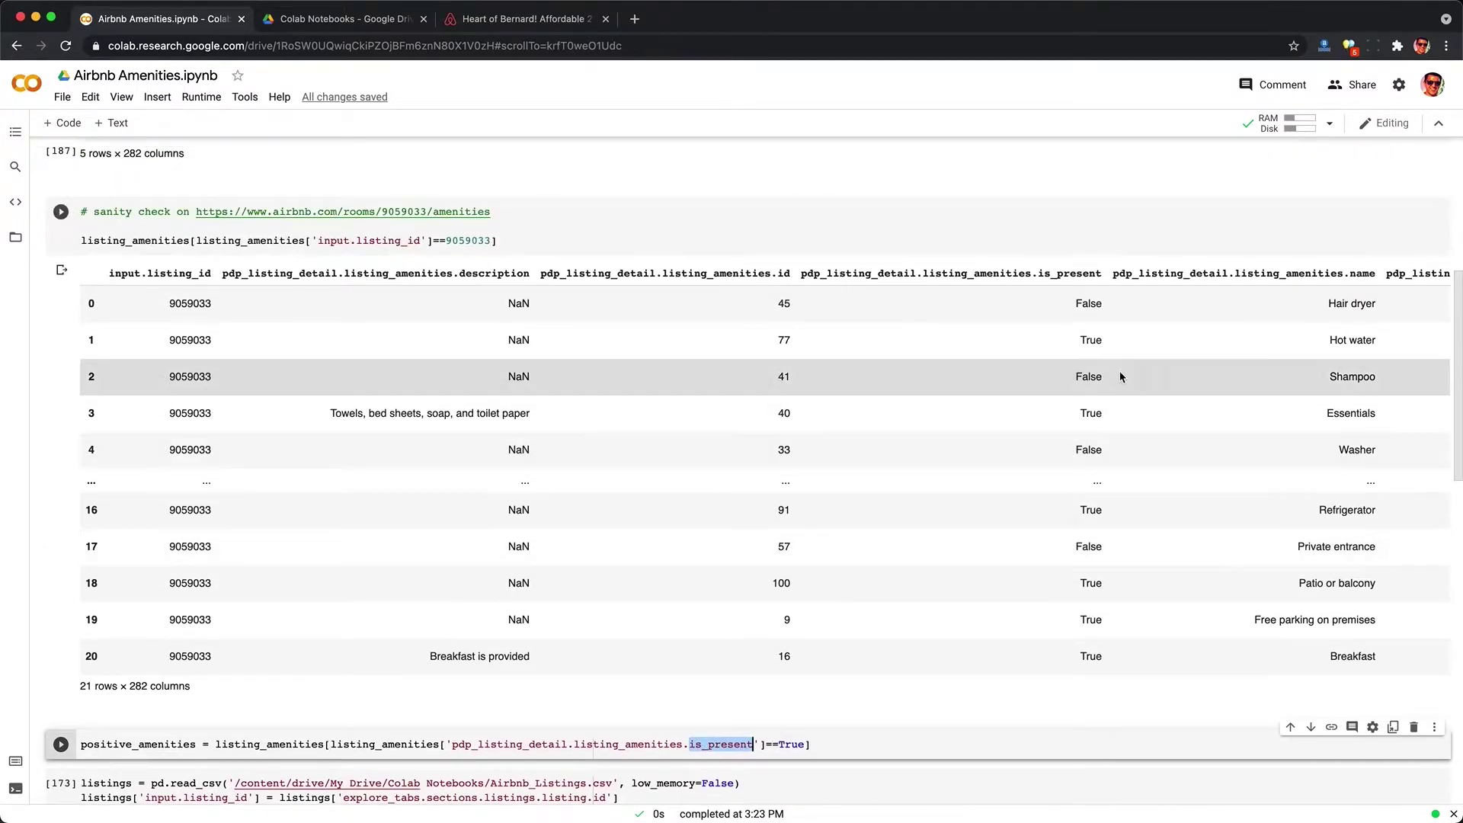
double_click(1063, 273)
left_click(1093, 333)
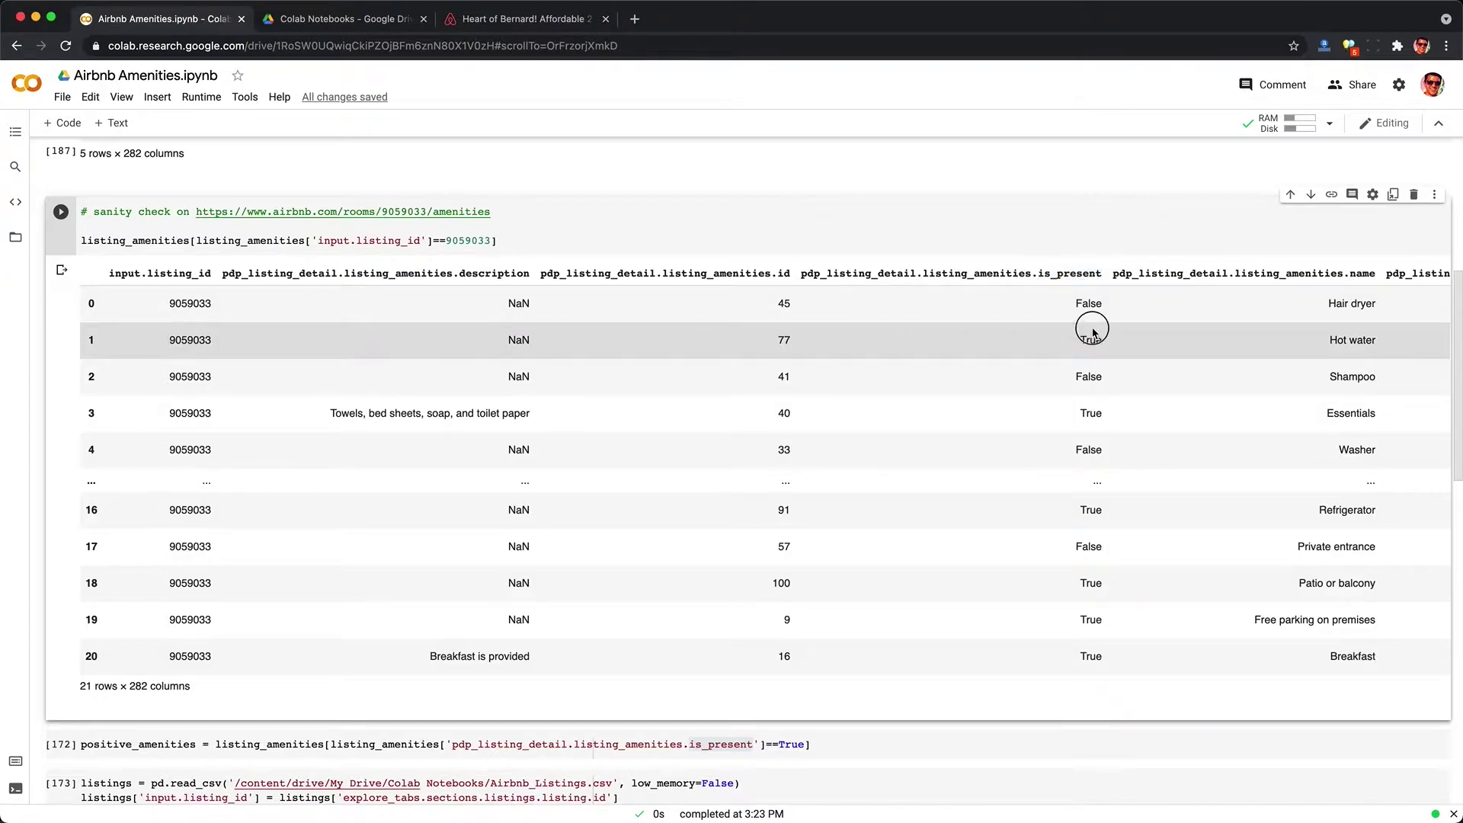
double_click(1093, 336)
double_click(1091, 413)
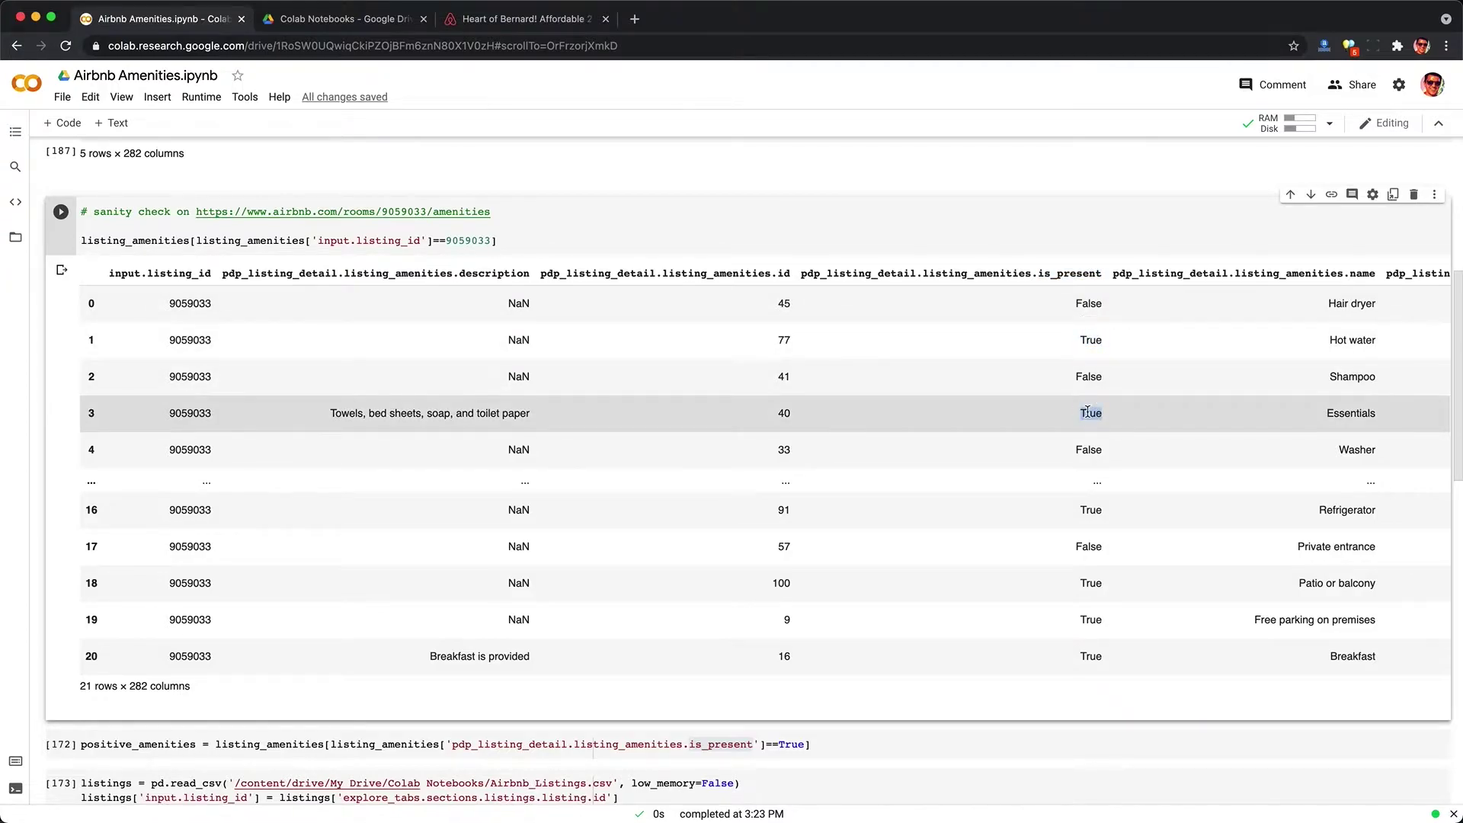
double_click(1091, 510)
Add positive_amenities[positive_amenities['input.listing_id']==9059033] below the positive_amenities filter and run the cell.
scroll(890, 477, "down", 4)
left_click(868, 462)
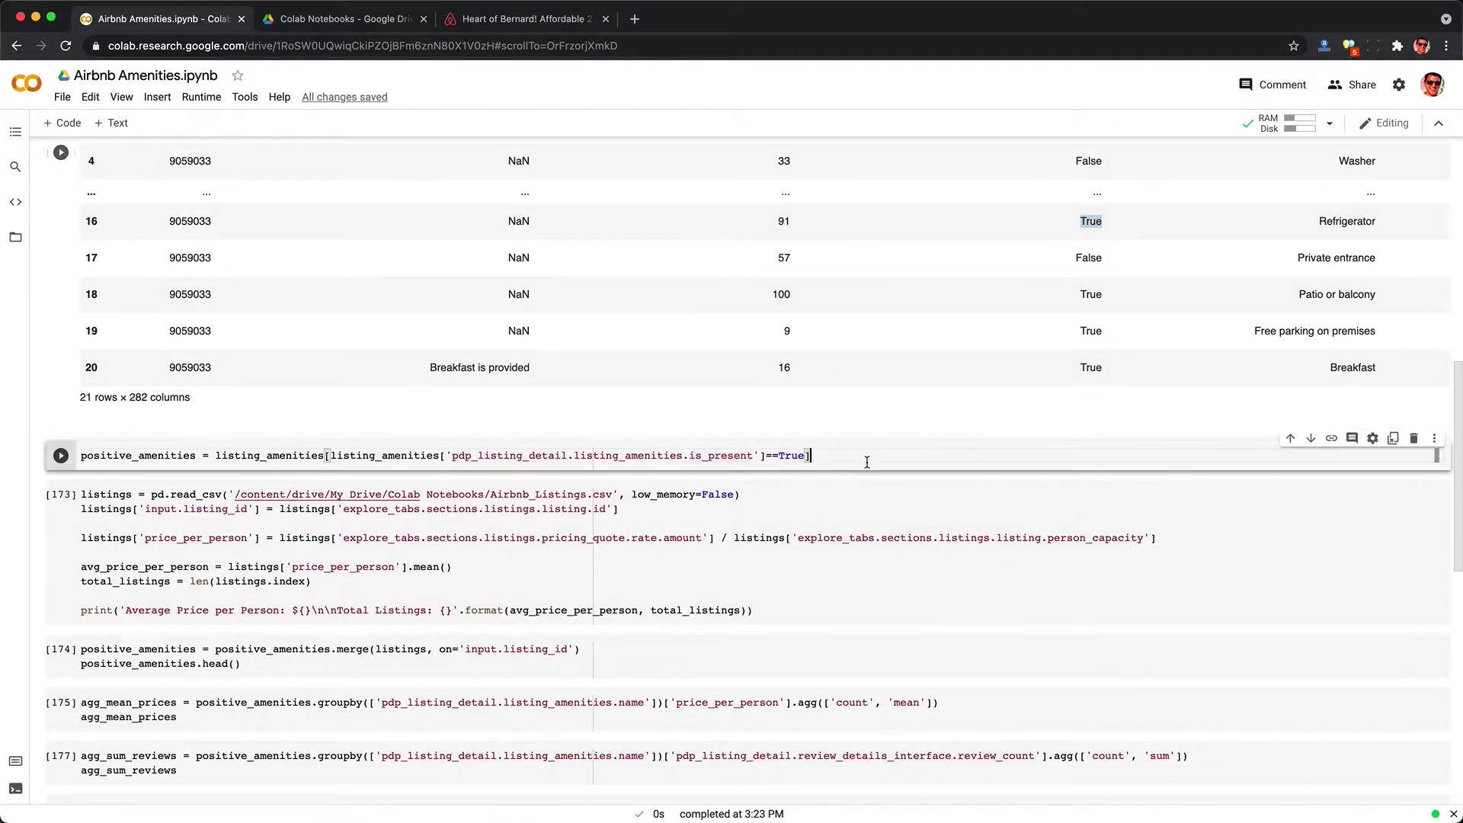
scroll(150, 361, "down", 2)
type("positive_amenities[positive_amenities['input.listing_id']==9059033]")
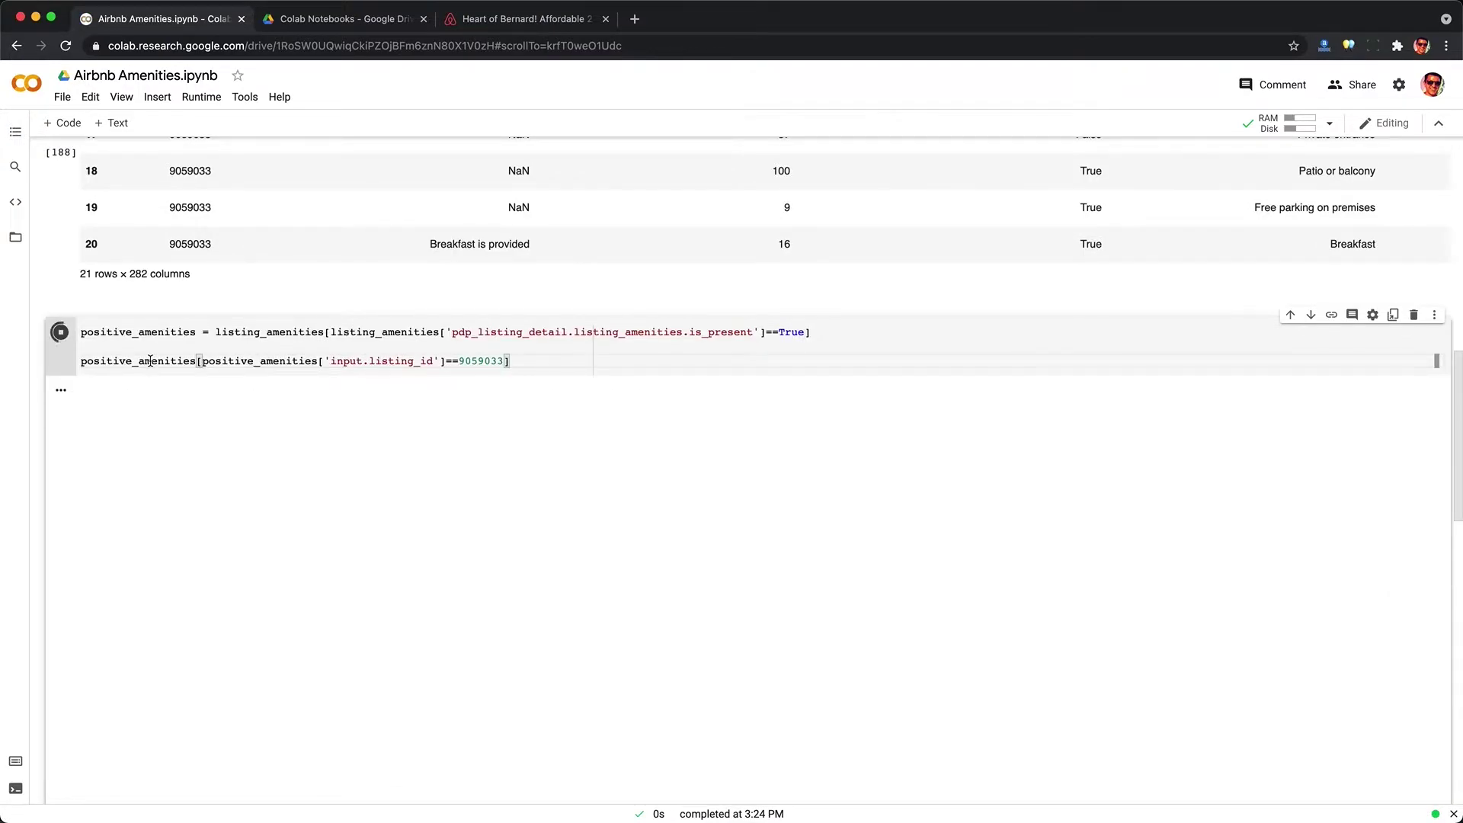
key("shift+Return")
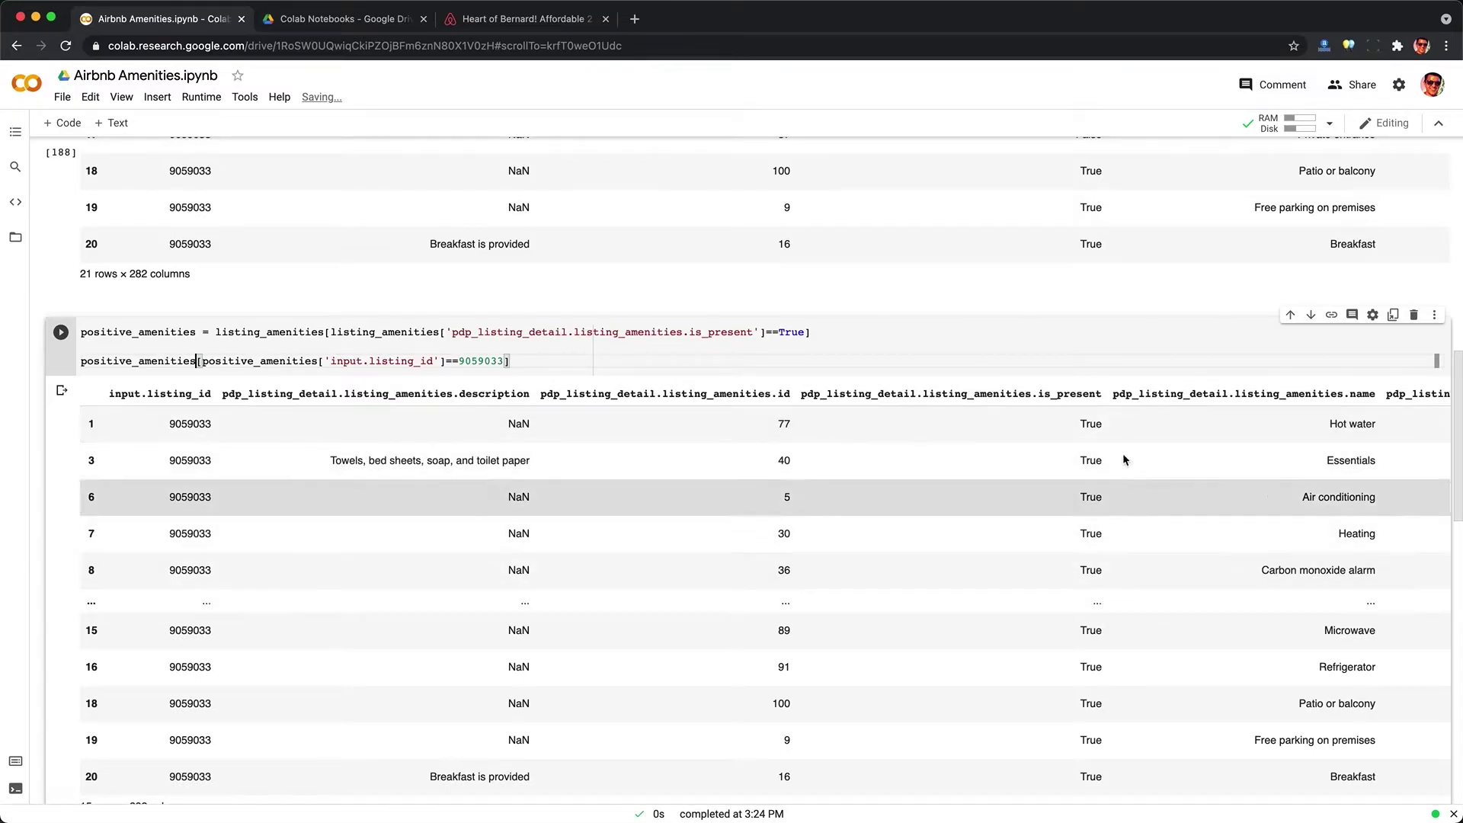
Review the price_per_person formula dividing rate amount by person_capacity, and run the cell that loads Airbnb_Listings.csv.
scroll(1089, 603, "down", 3)
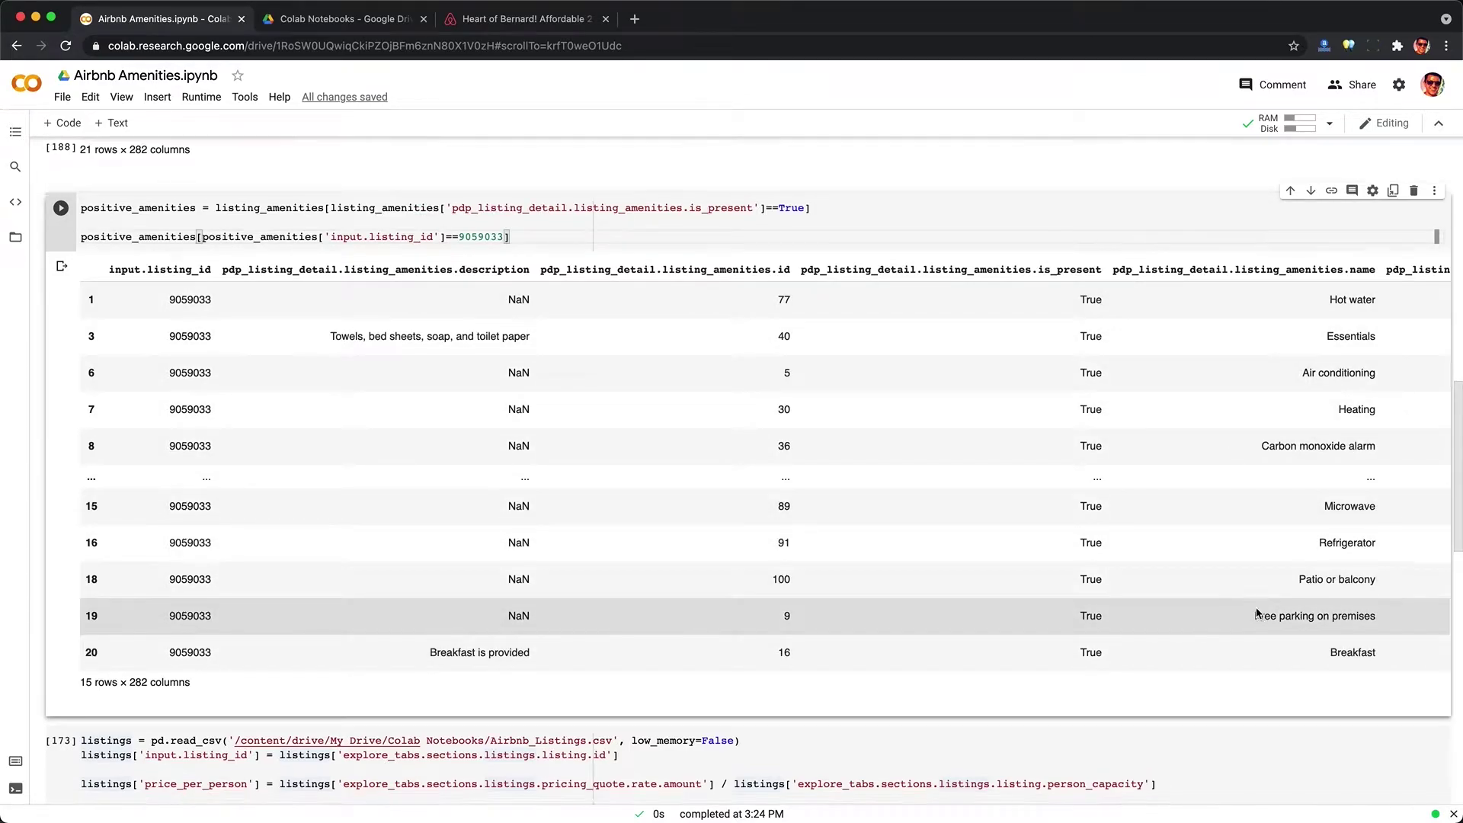
scroll(1163, 611, "down", 3)
scroll(1256, 612, "down", 5)
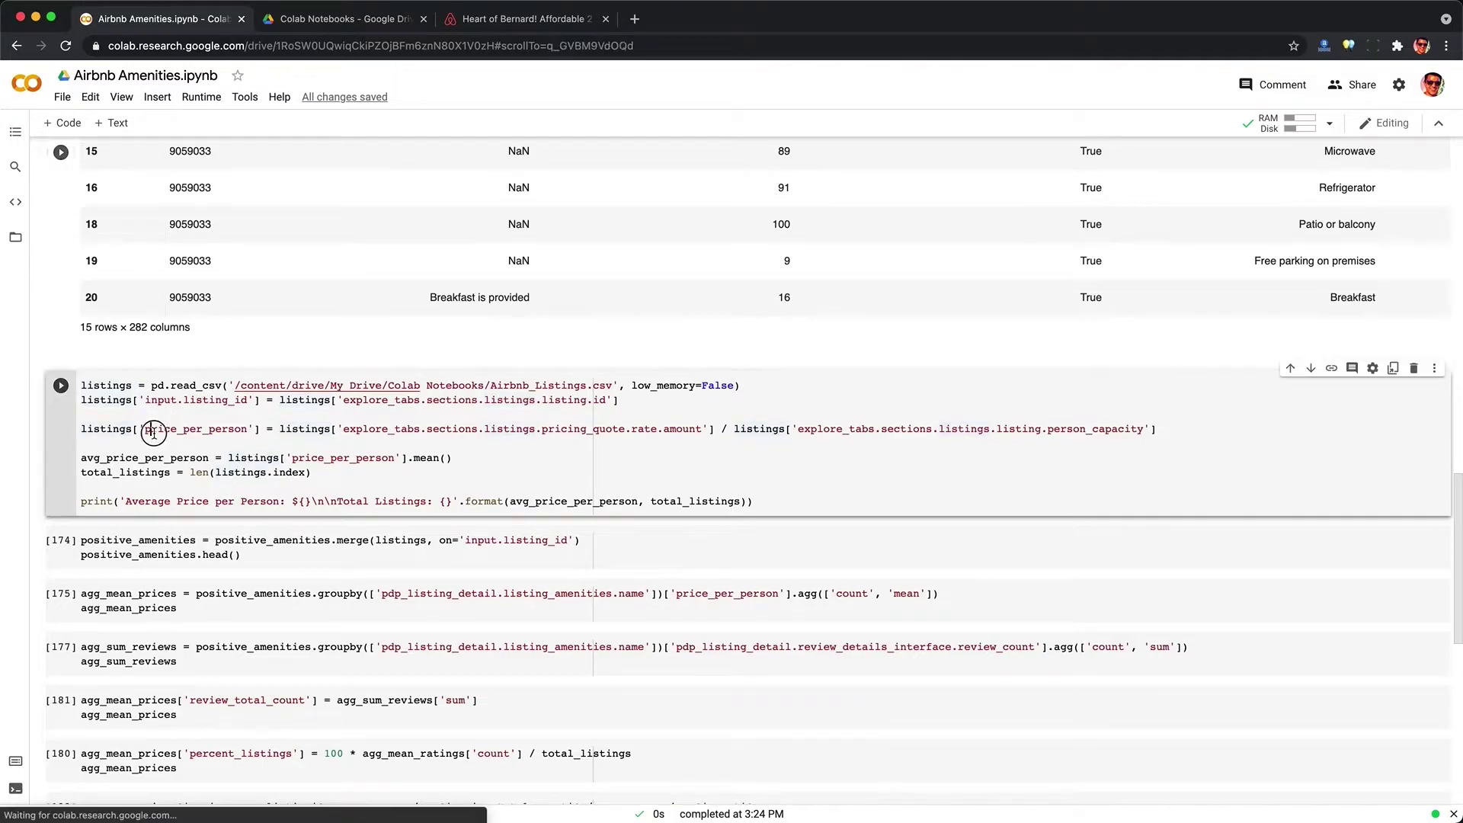
double_click(150, 428)
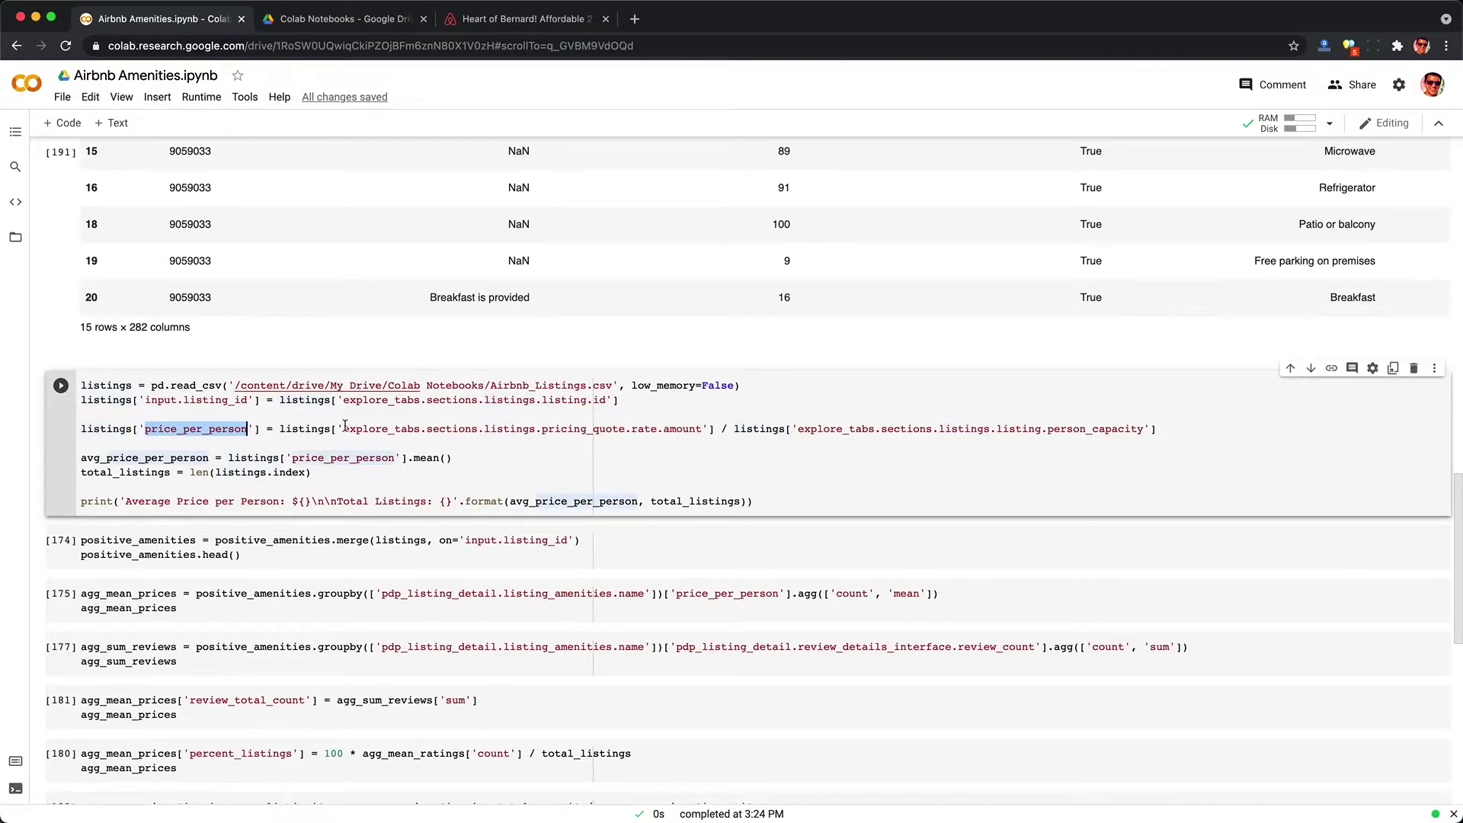
left_click_drag(343, 429, 703, 429)
left_click(703, 429)
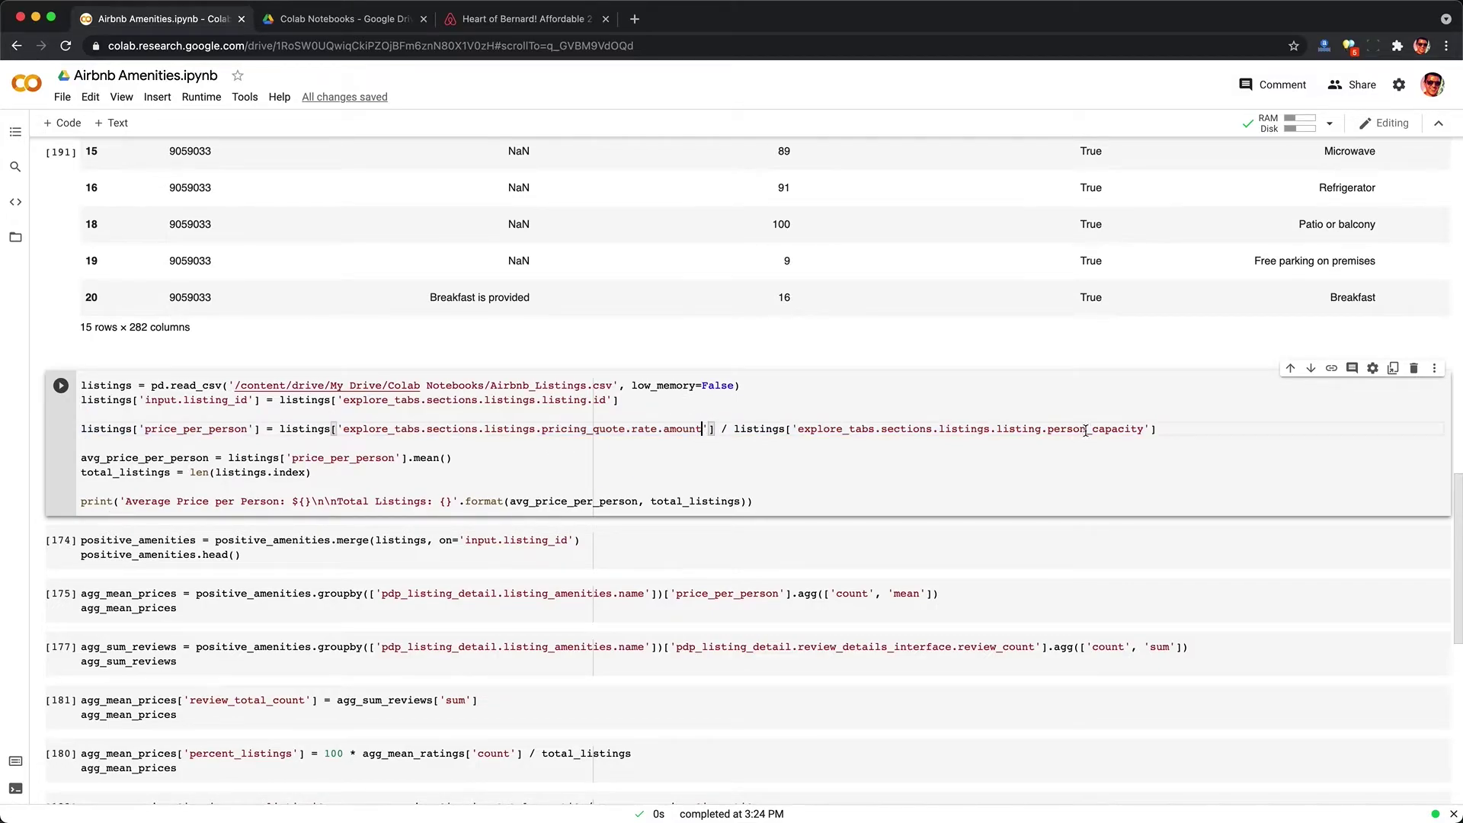
double_click(1086, 429)
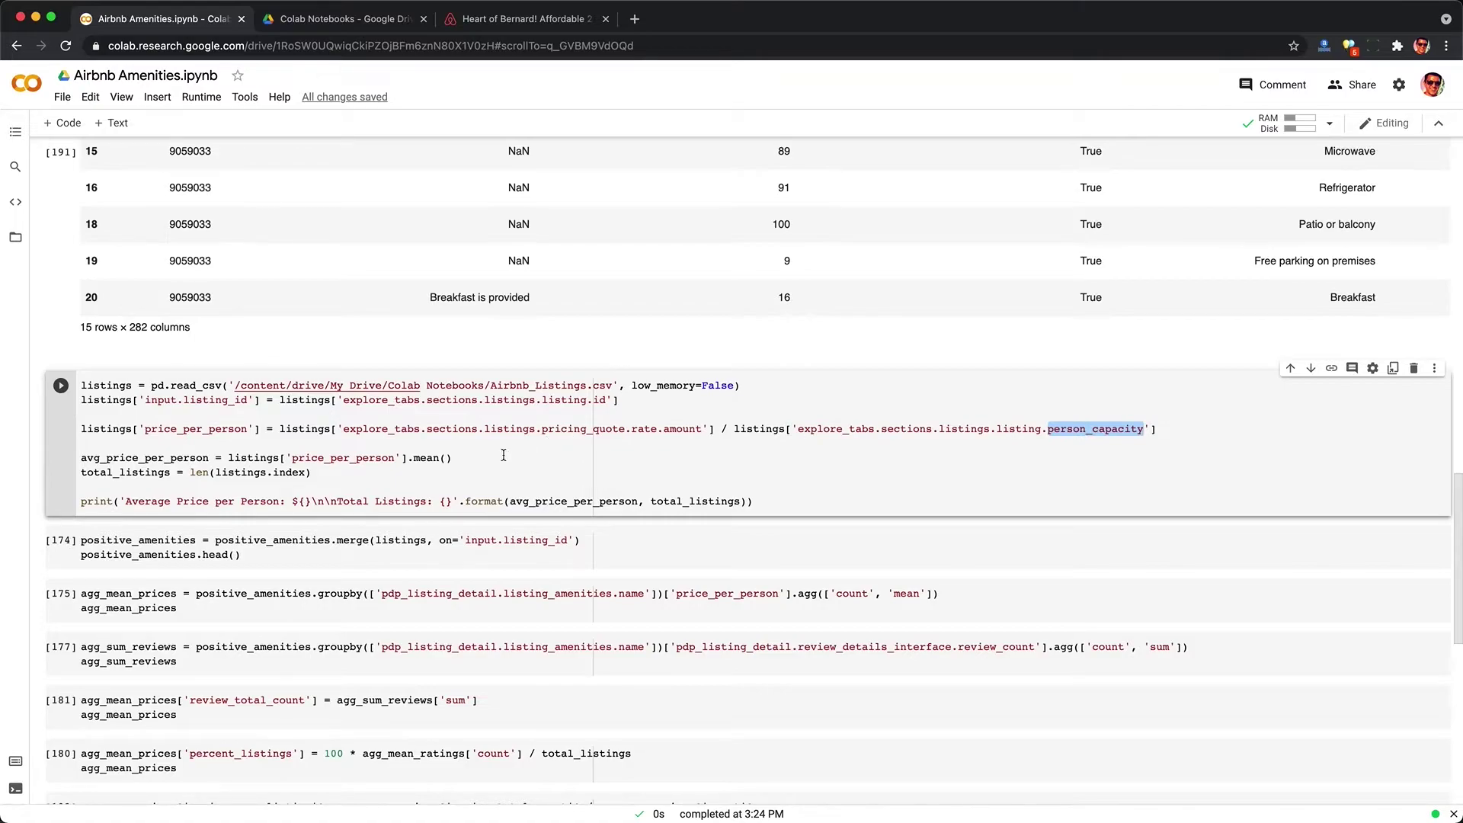
left_click(404, 470)
key("ctrl+Return")
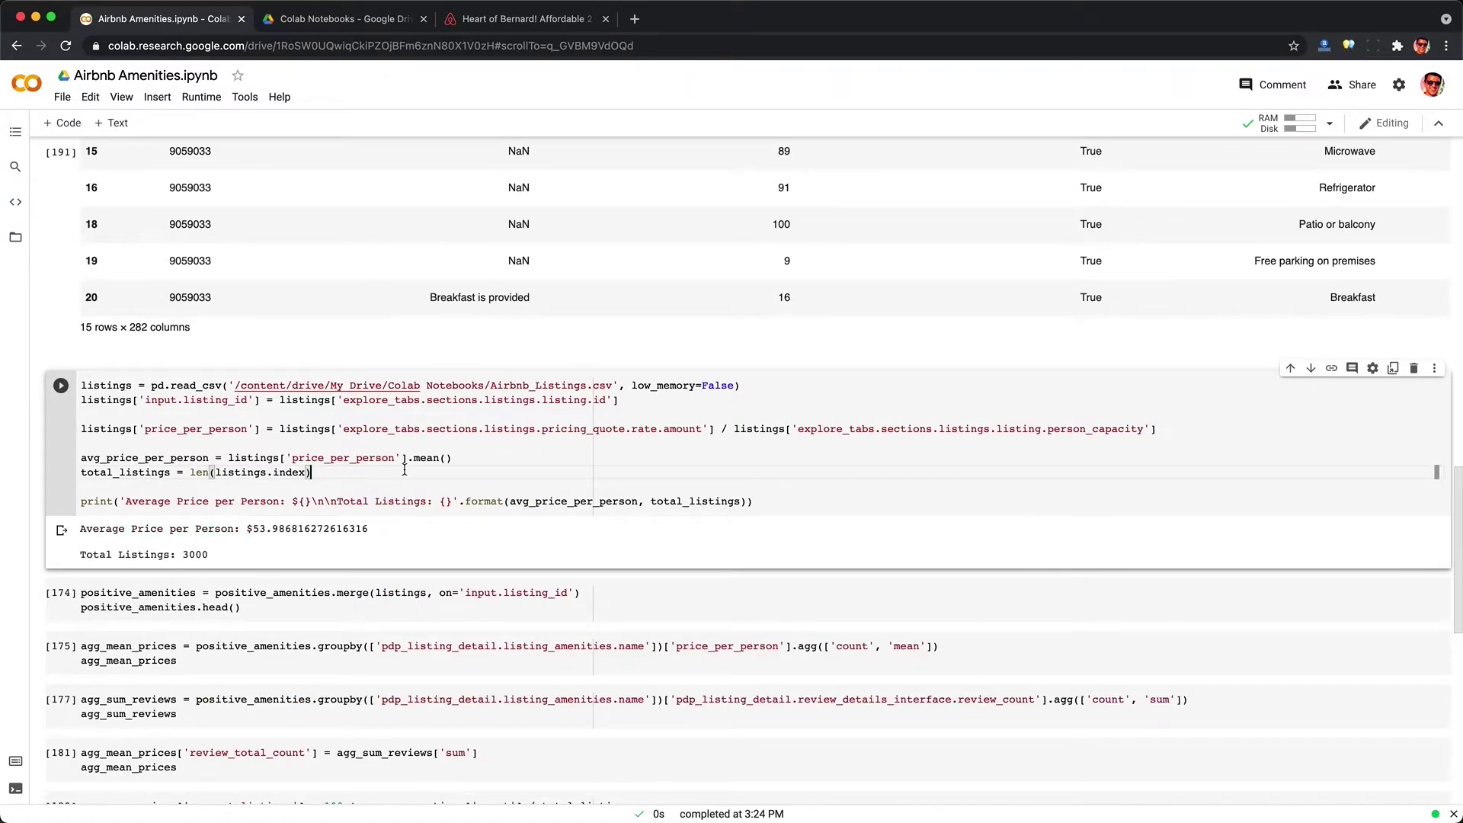
Check the average price per person and total listings printed by the listings cell.
scroll(404, 469, "down", 1)
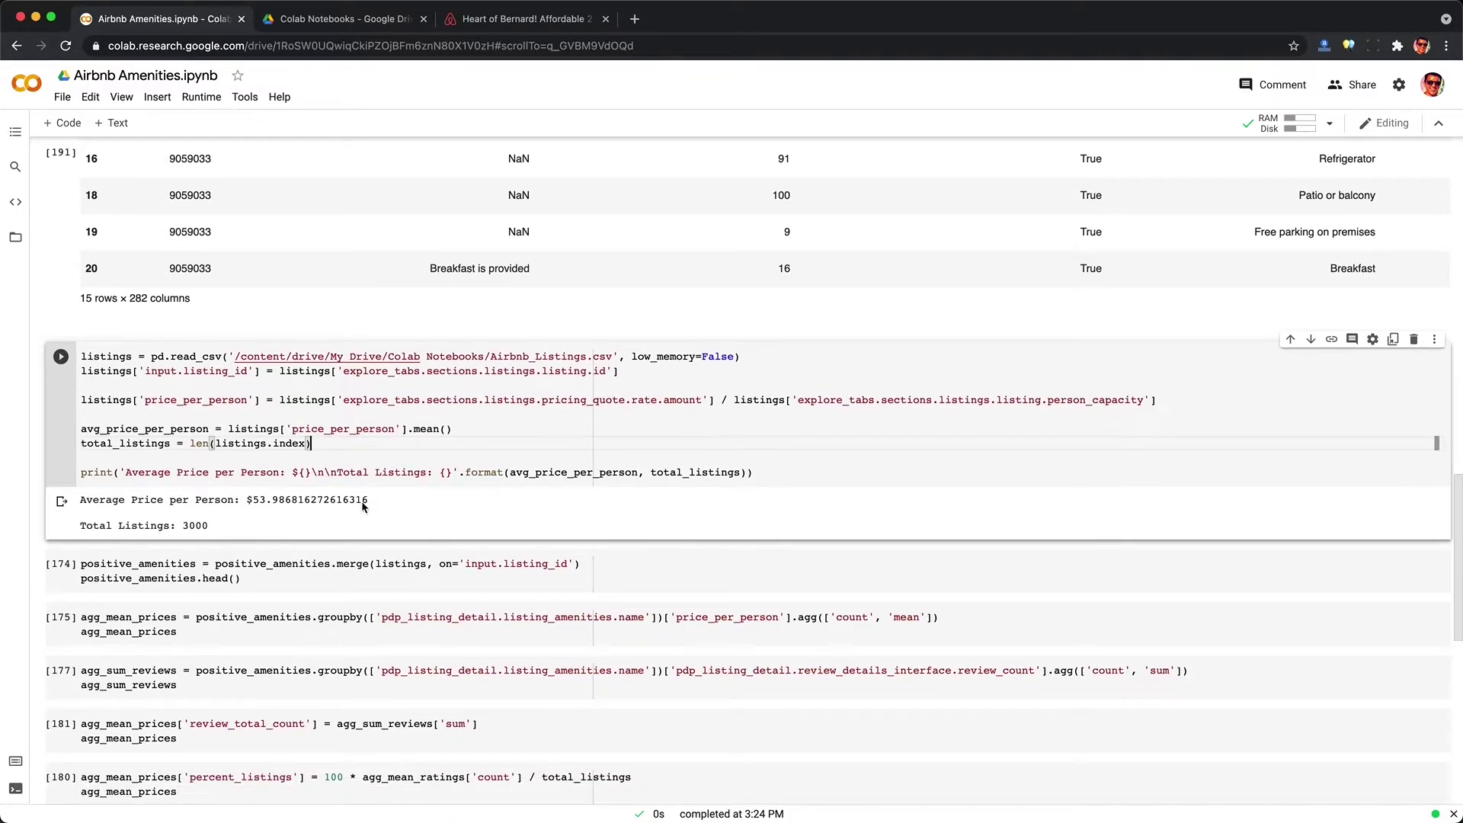
left_click_drag(372, 507, 249, 503)
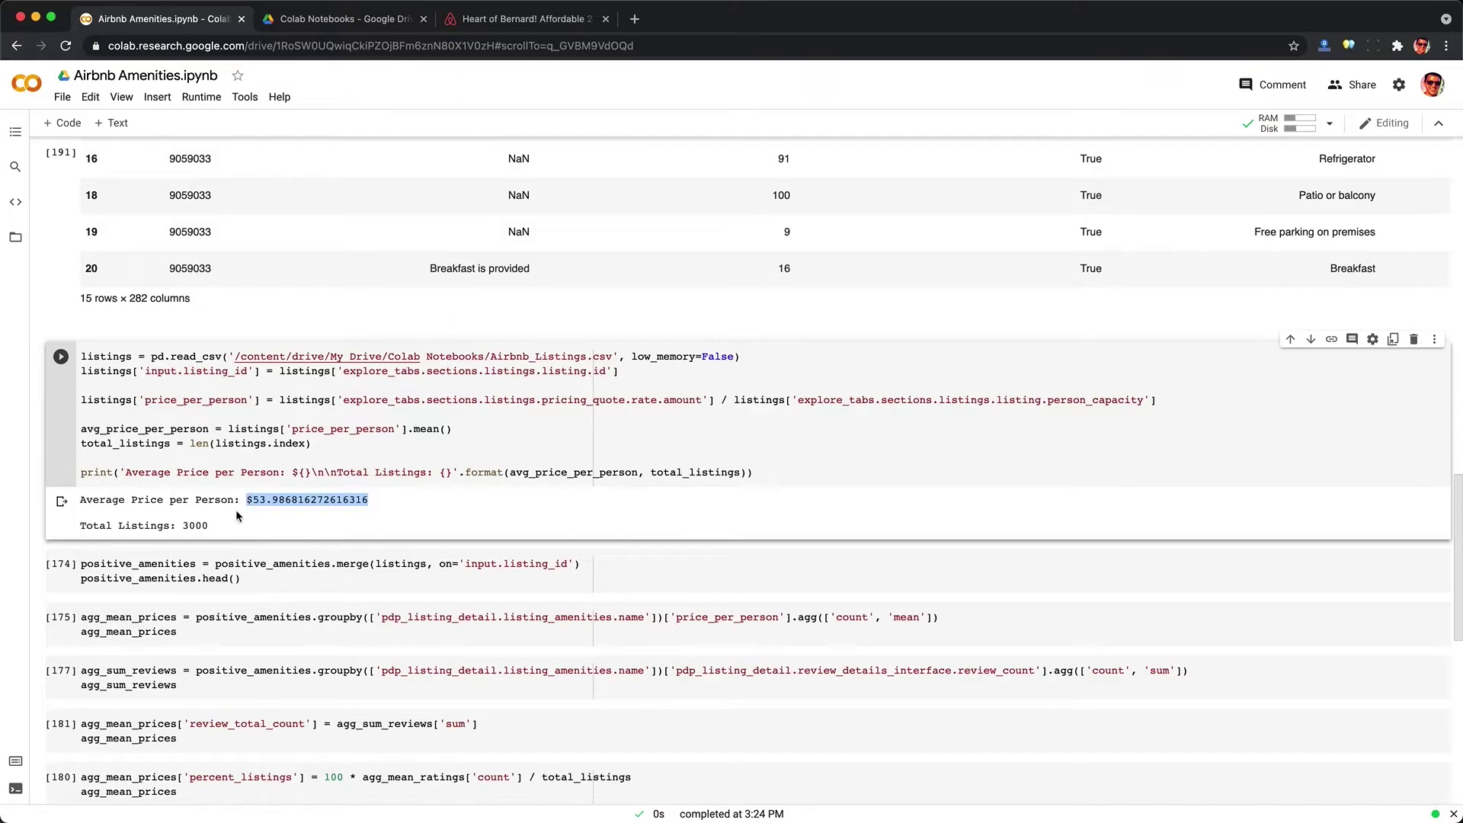
double_click(192, 525)
left_click(217, 531)
Run the cell merging listings into positive_amenities on input.listing_id and check the first row's listing ID, is_present and amenity name.
scroll(229, 519, "down", 5)
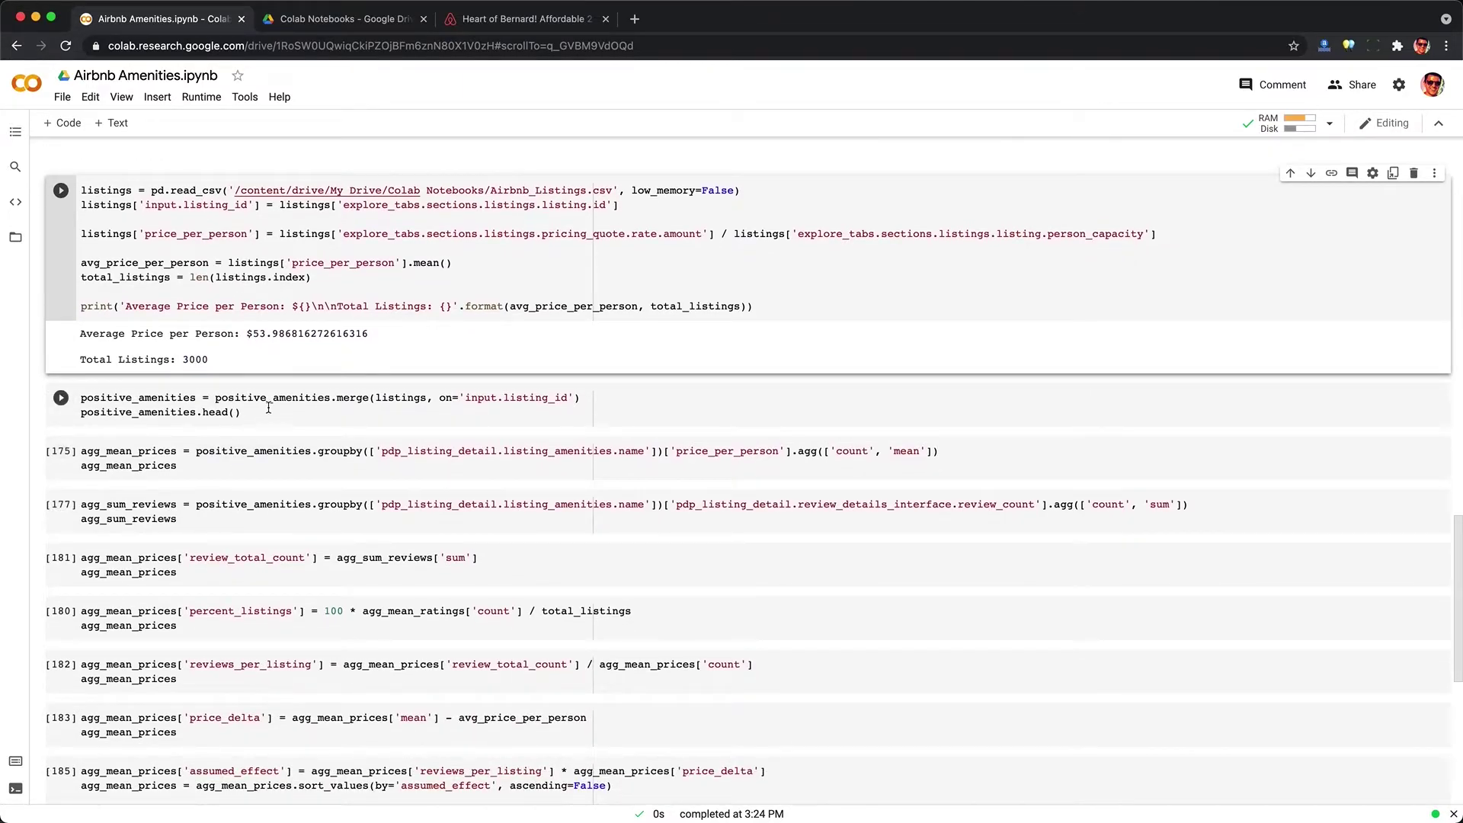
left_click(268, 408)
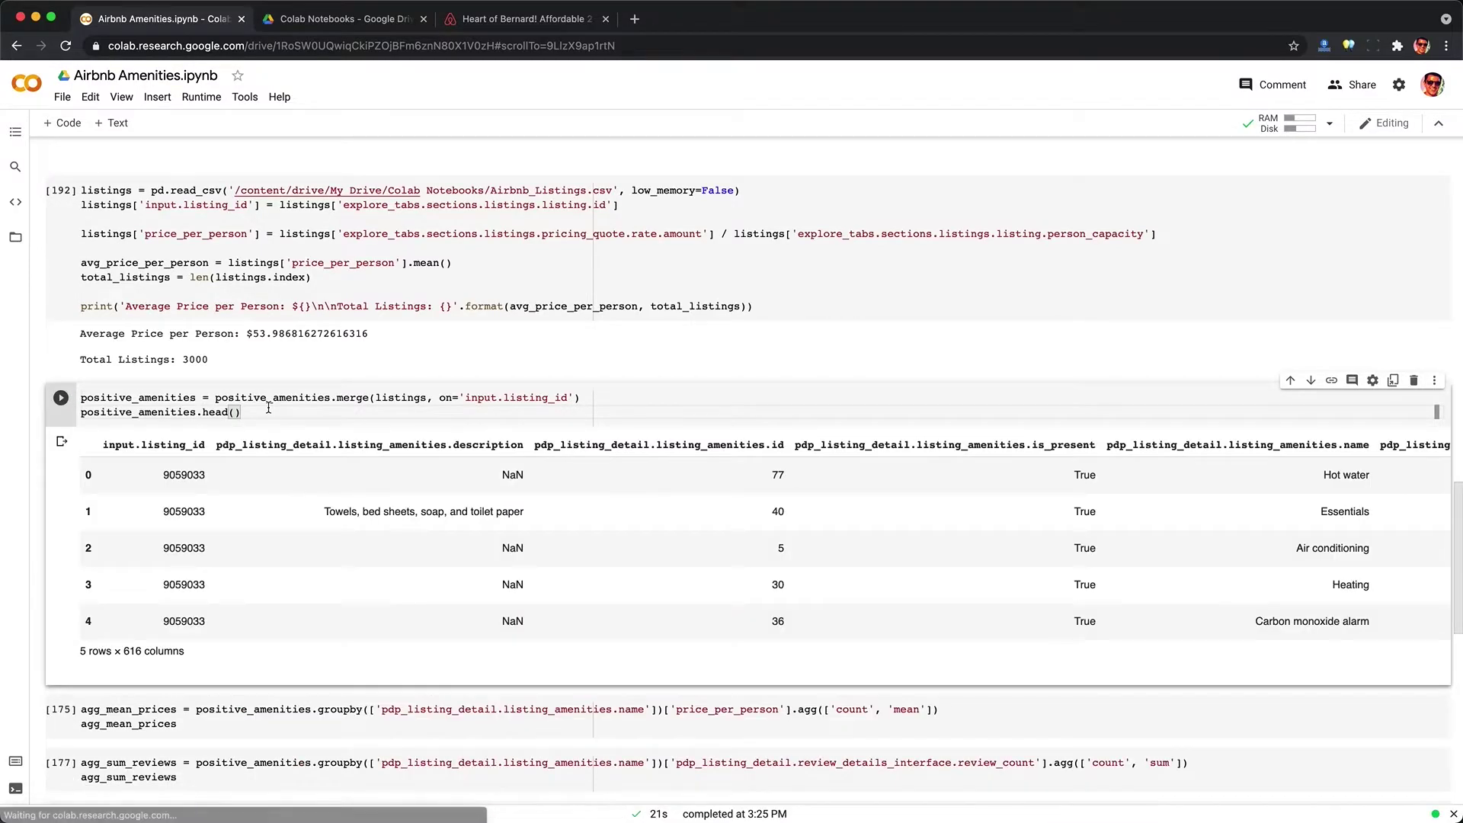
double_click(183, 475)
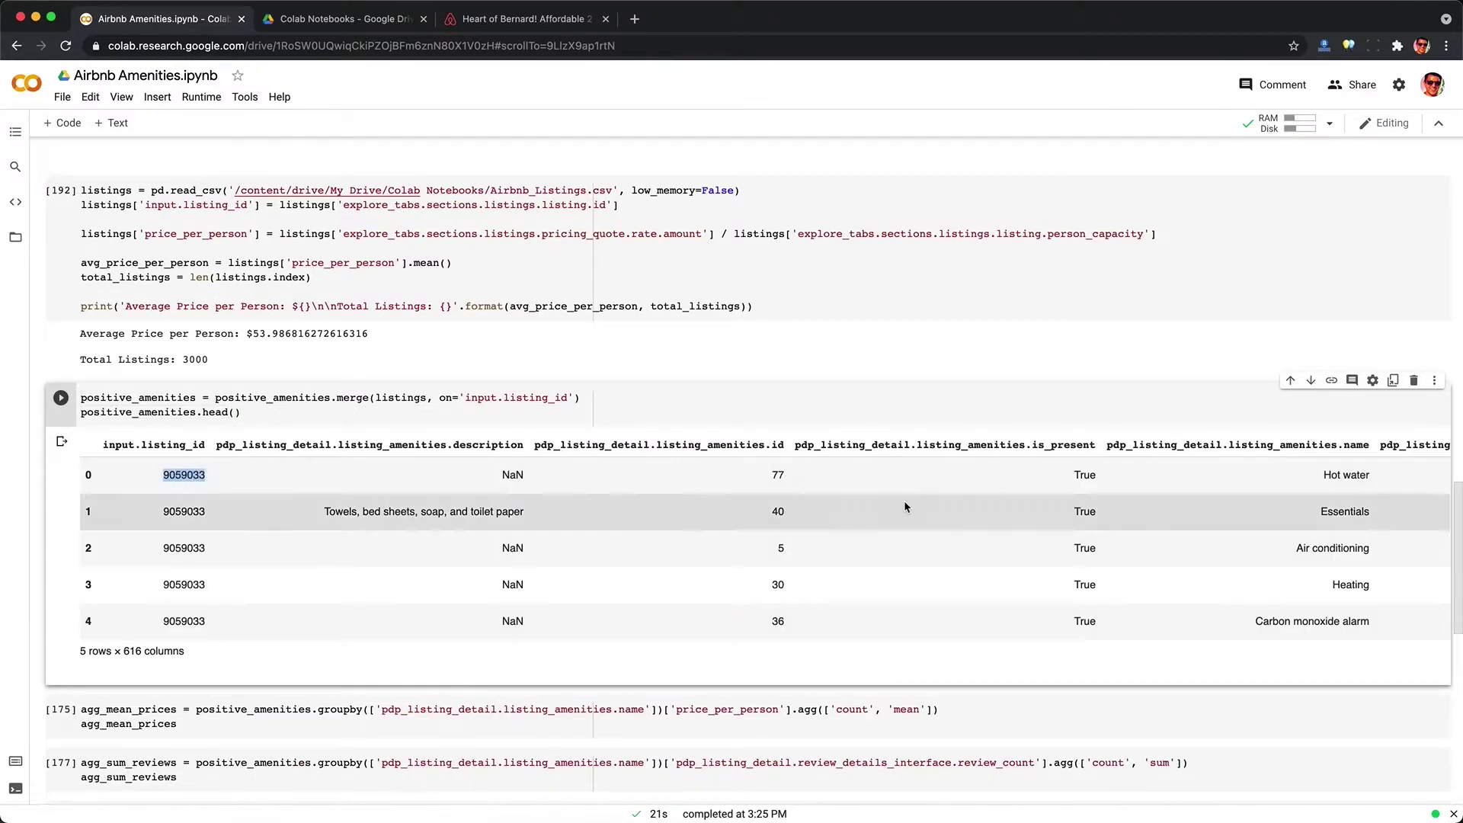
double_click(1078, 472)
left_click_drag(1321, 478, 1372, 472)
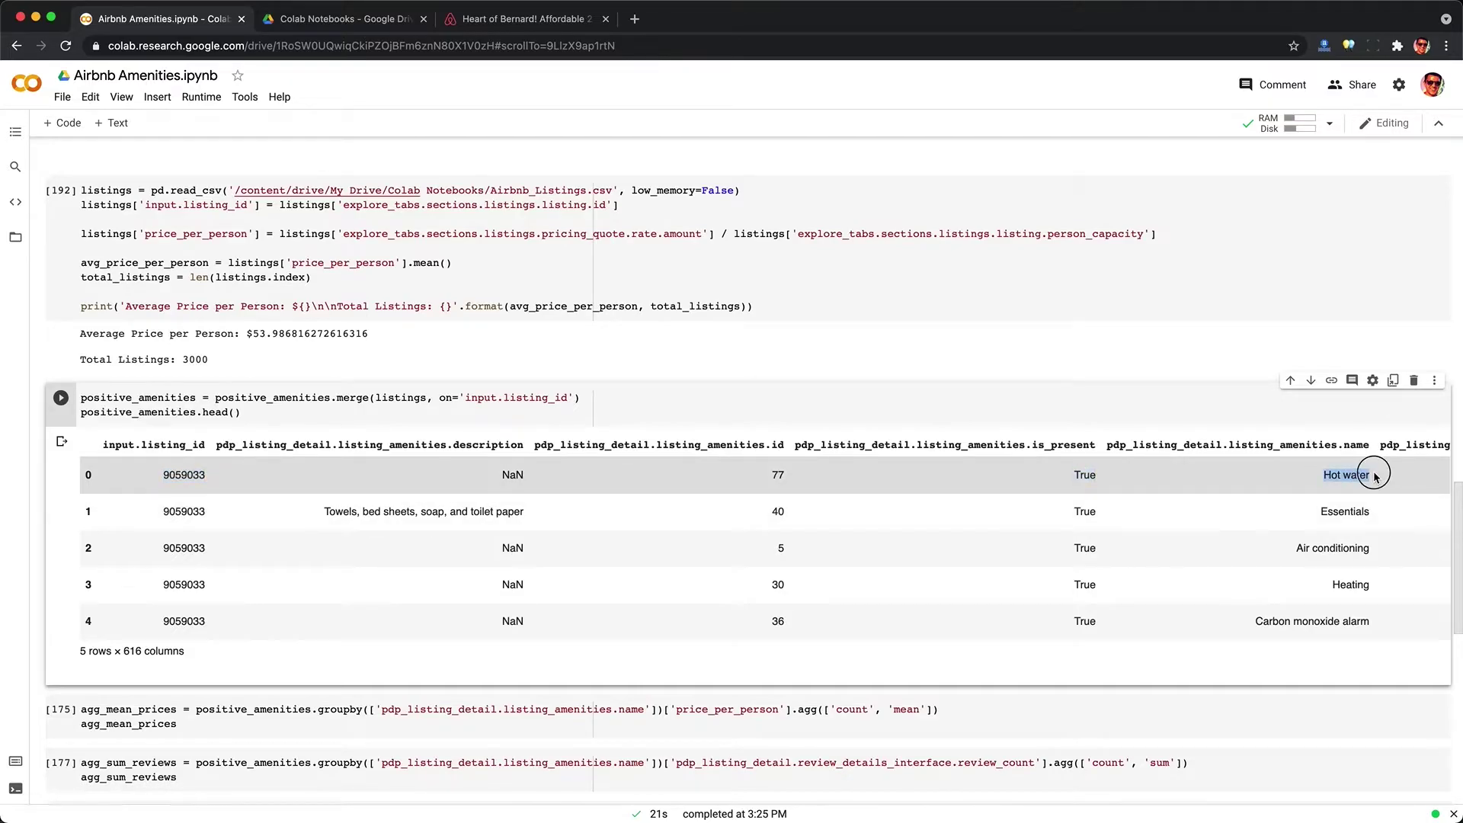
Examine the price_per_person column at the far end of the merged positive_amenities table.
scroll(1294, 524, "right", 10)
scroll(1294, 526, "right", 15)
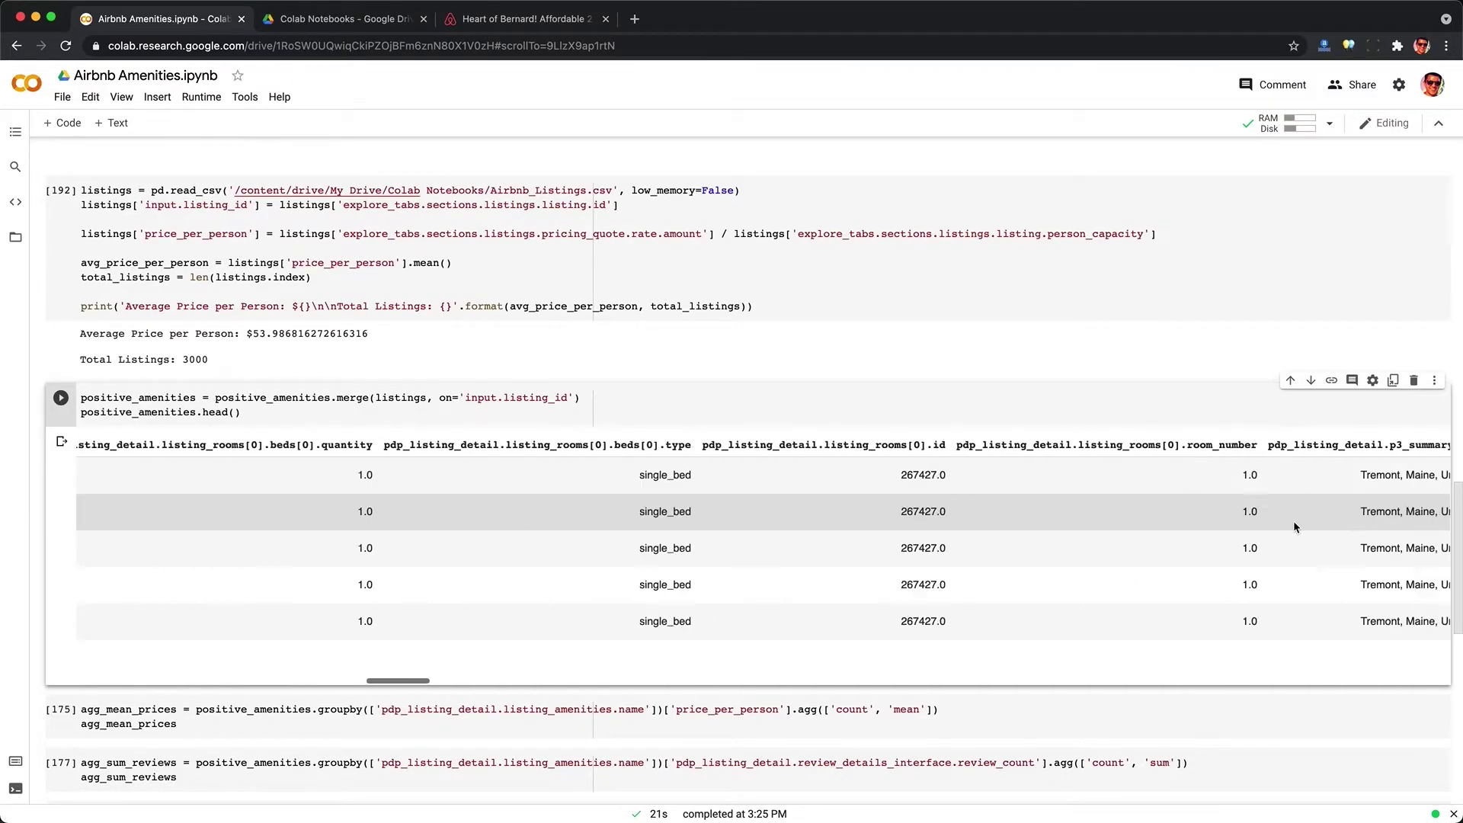
scroll(1293, 526, "right", 15)
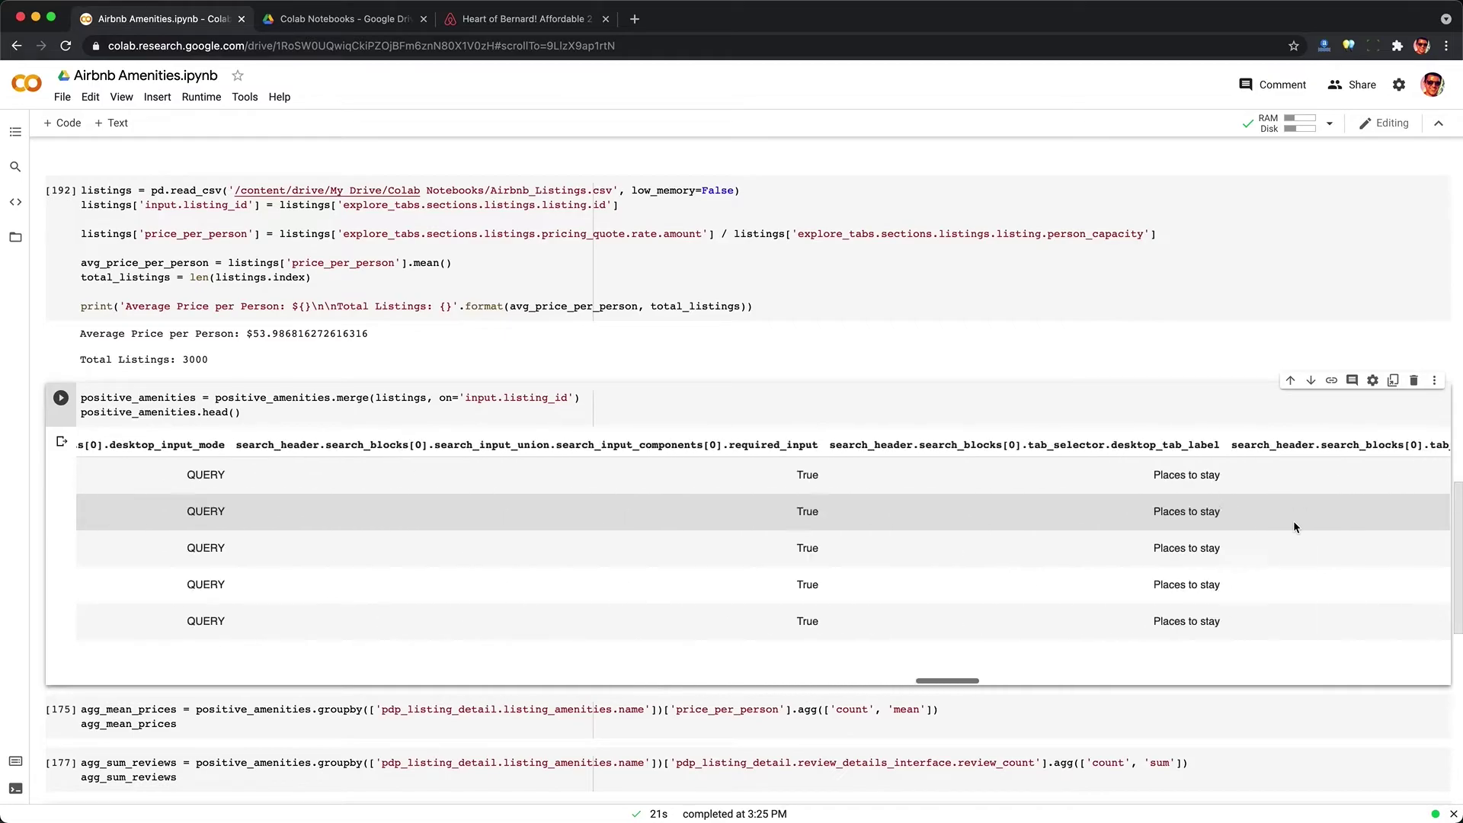
scroll(1295, 526, "right", 10)
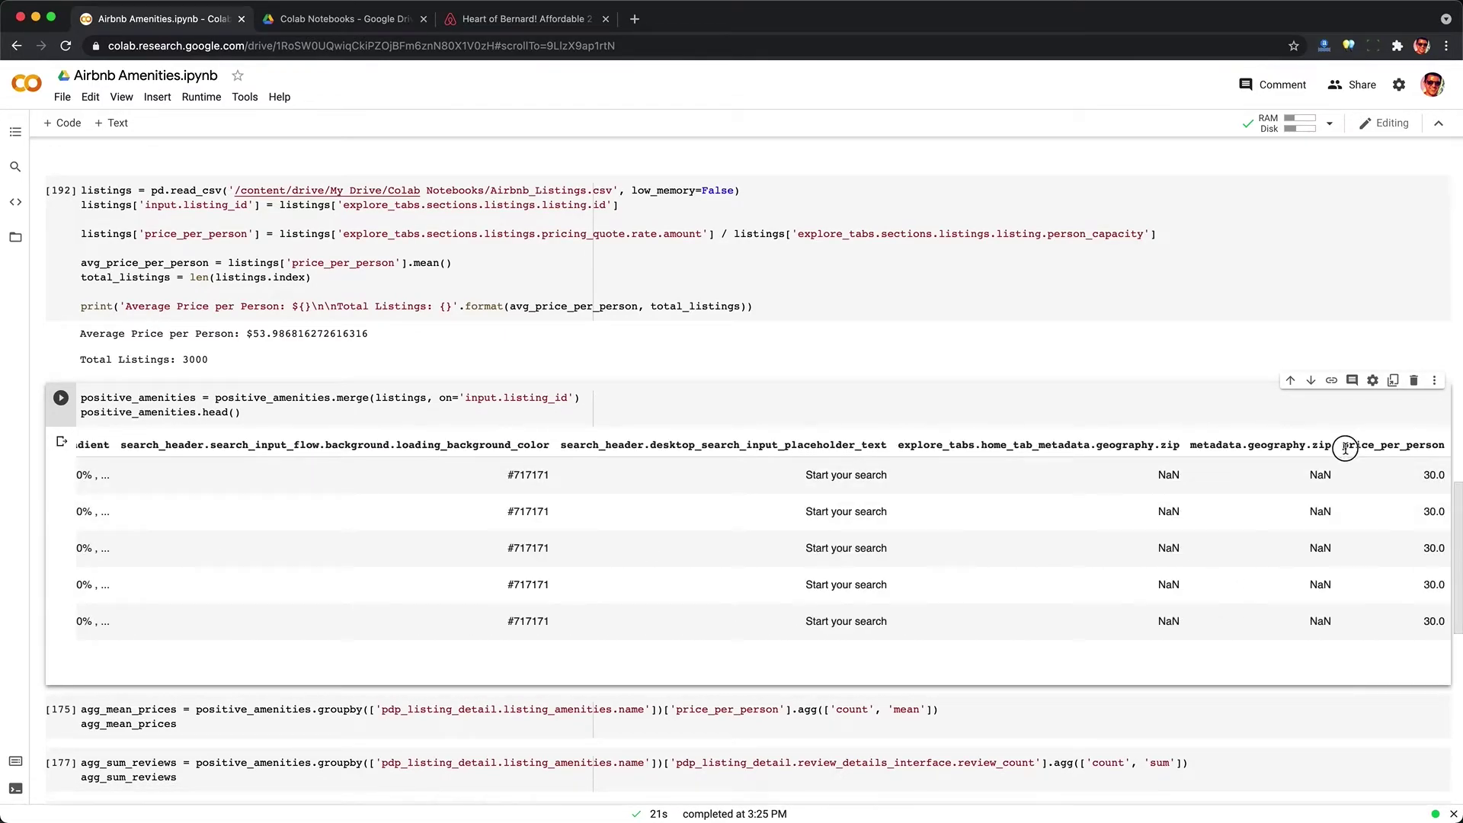
left_click_drag(1345, 448, 1452, 518)
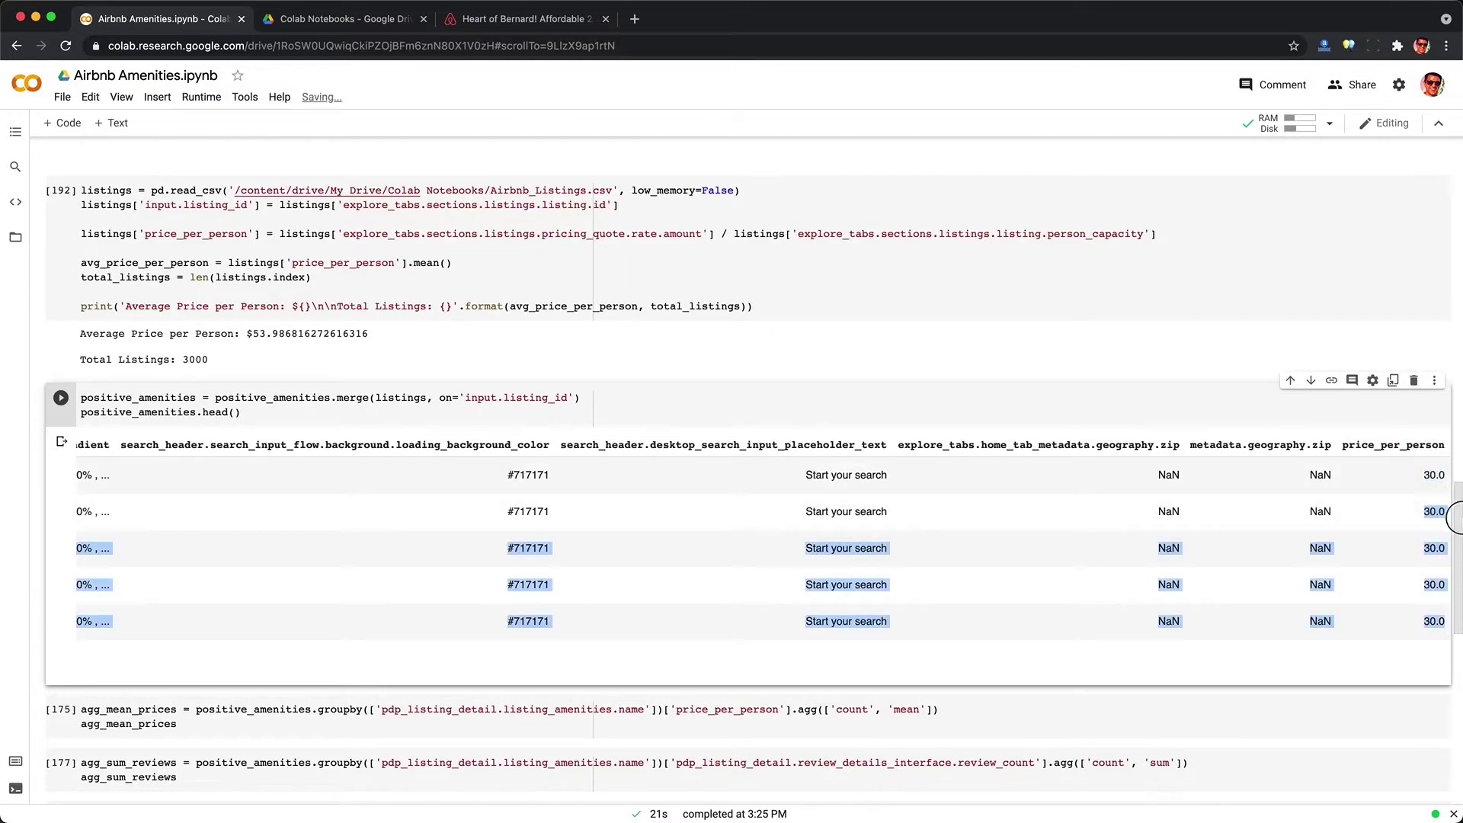
left_click(1426, 556)
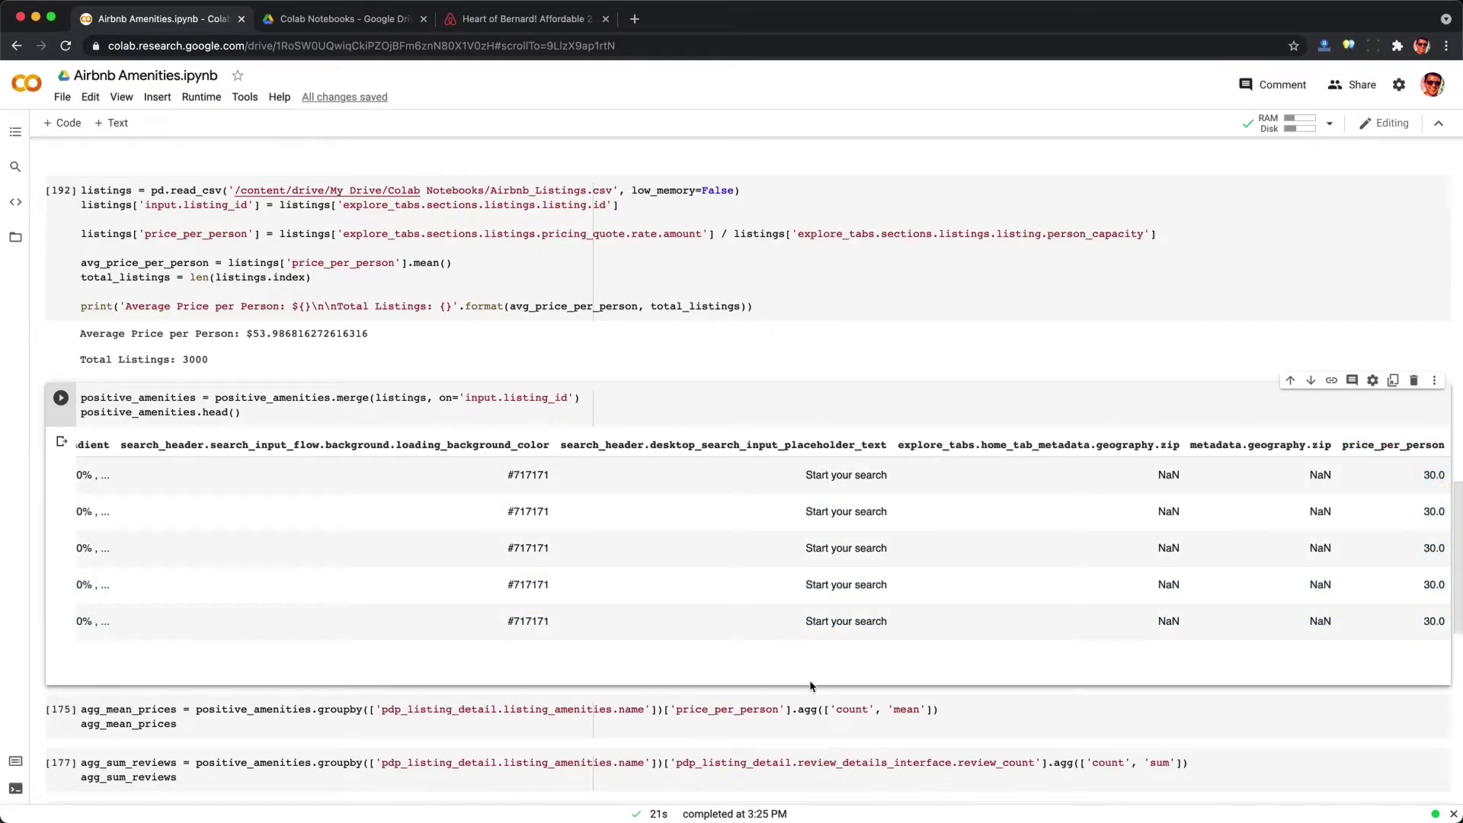
Run the agg_mean_prices cell that groups positive_amenities by amenity name and aggregates the count and mean of price_per_person.
scroll(795, 731, "down", 4)
left_click(724, 456)
key("shift+Return")
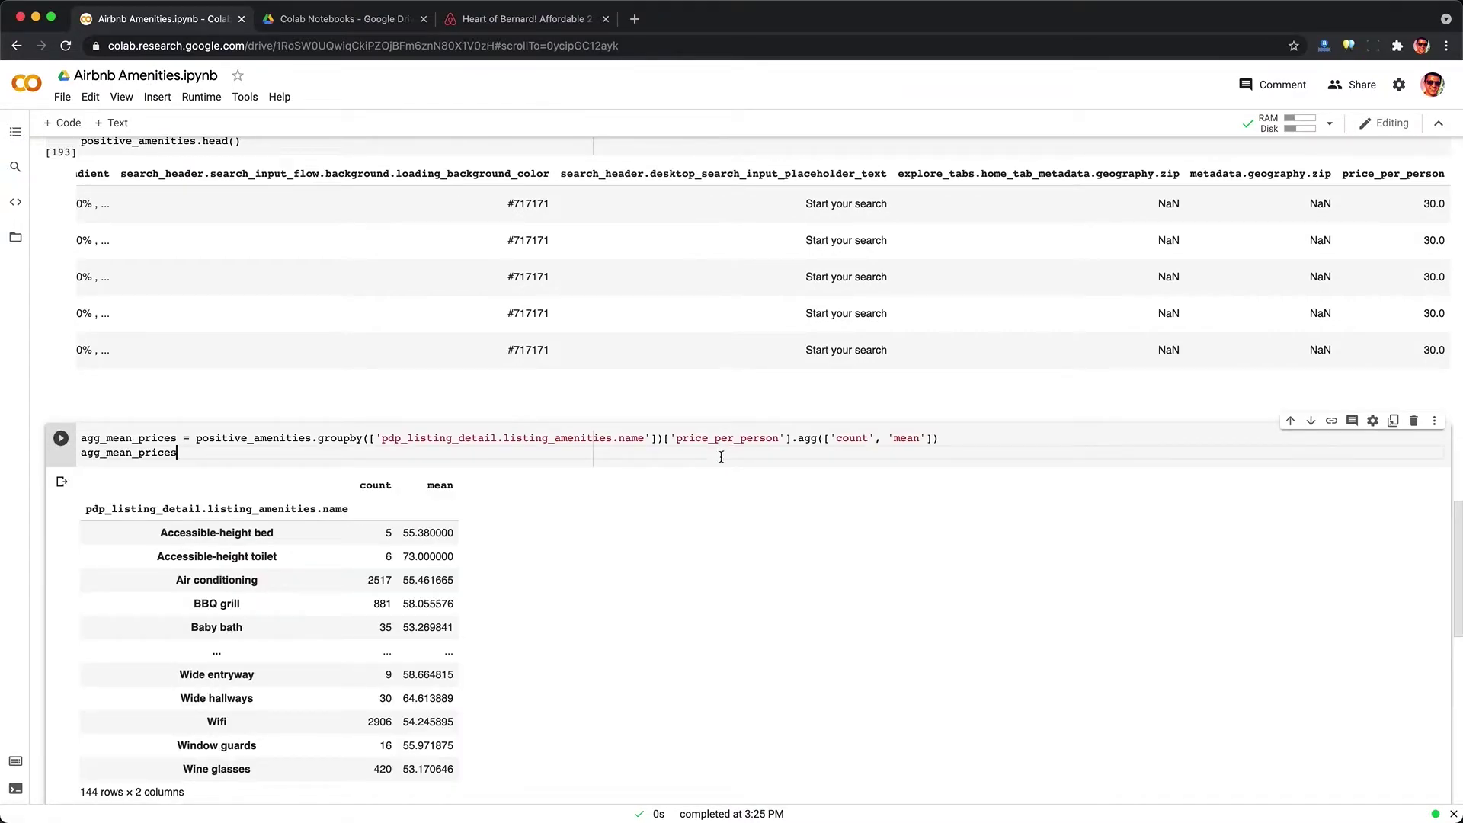
left_click_drag(677, 438, 779, 437)
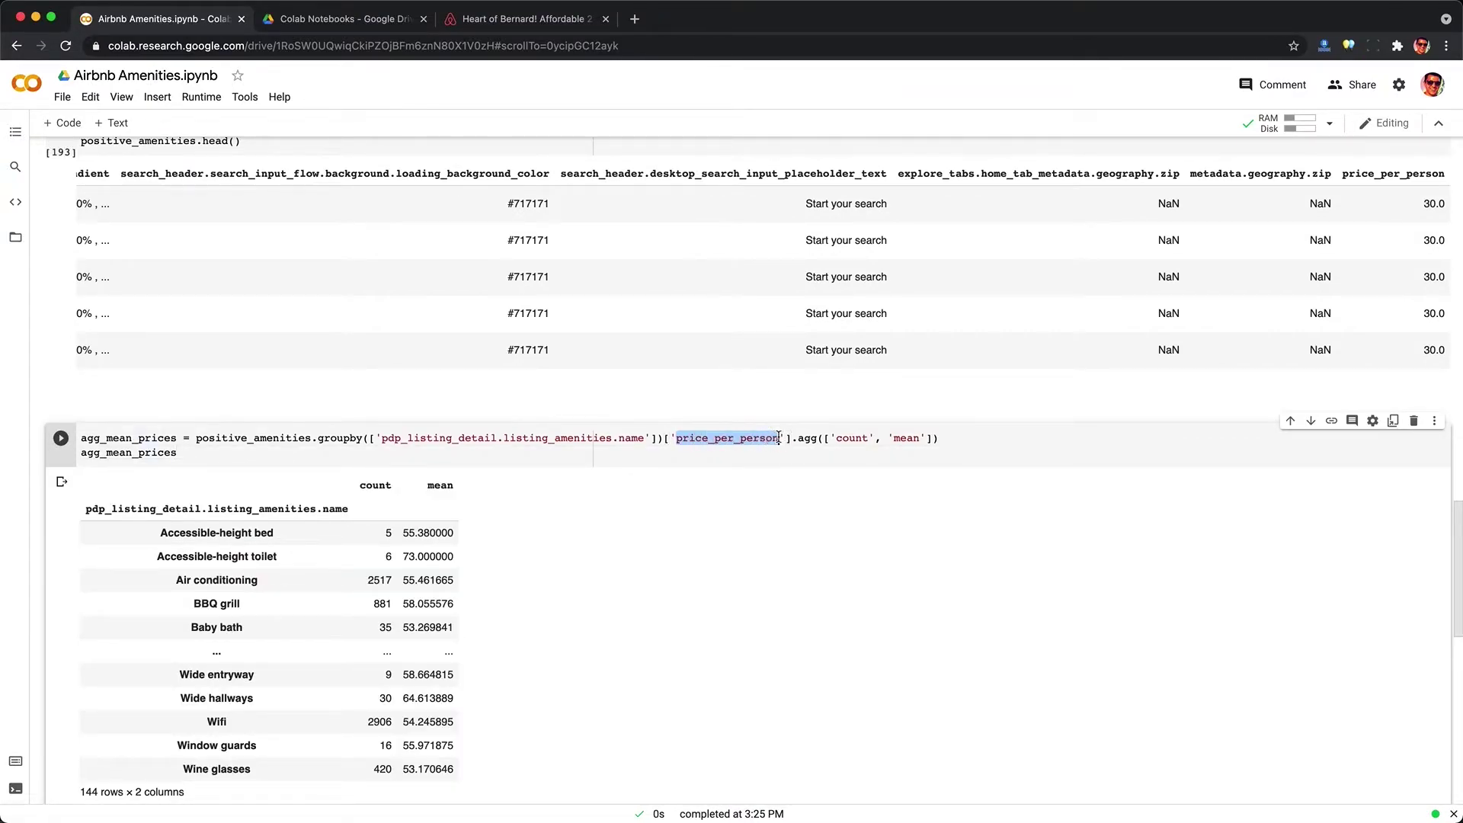
left_click(779, 436)
Check the listing count and mean price per person for accessible-height bed and air conditioning in the agg_mean_prices table.
scroll(713, 465, "down", 1)
scroll(714, 465, "down", 2)
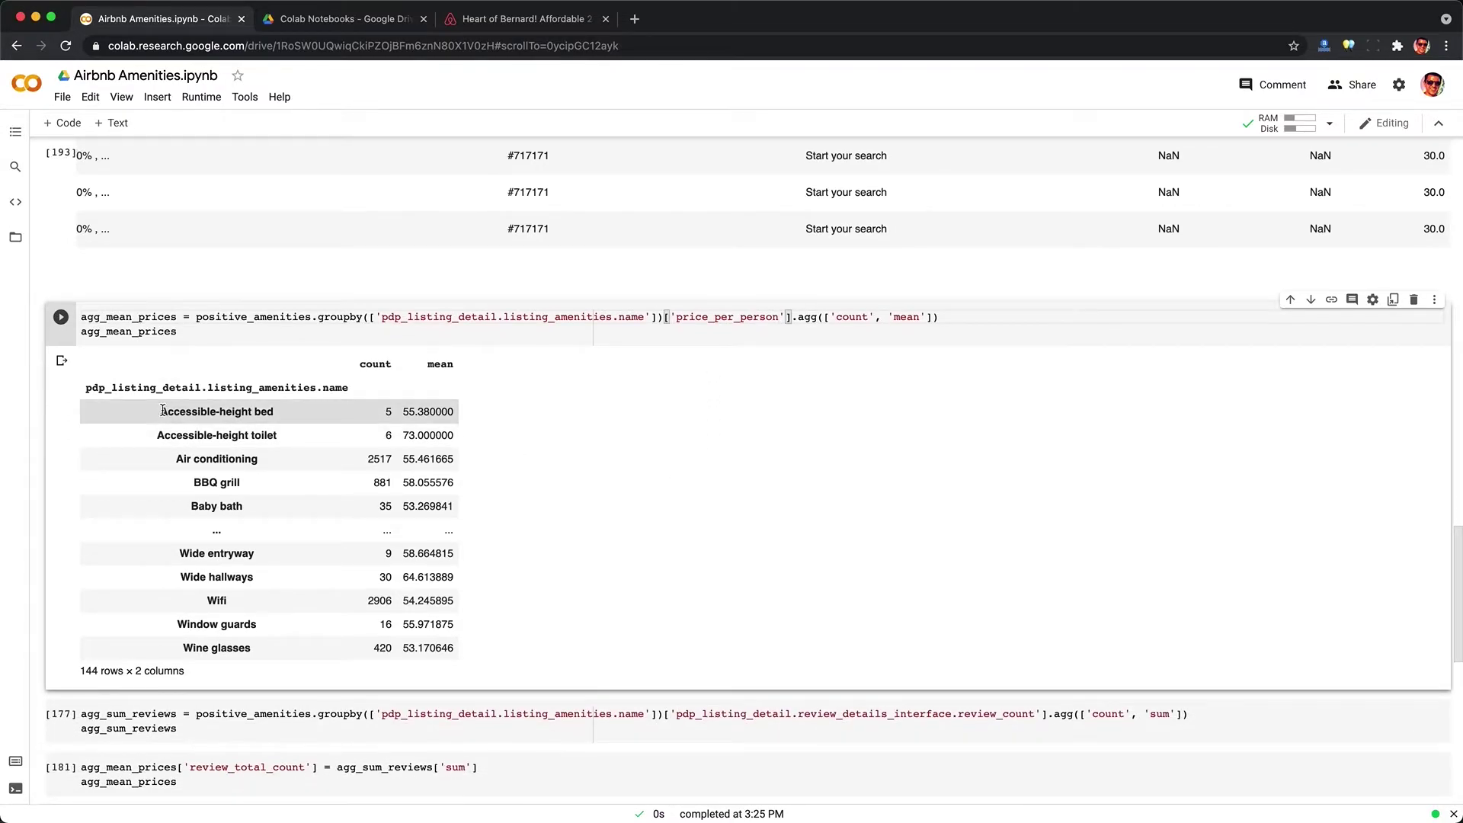
left_click_drag(160, 411, 296, 419)
left_click(391, 413)
left_click_drag(404, 411, 457, 418)
left_click_drag(364, 462, 453, 456)
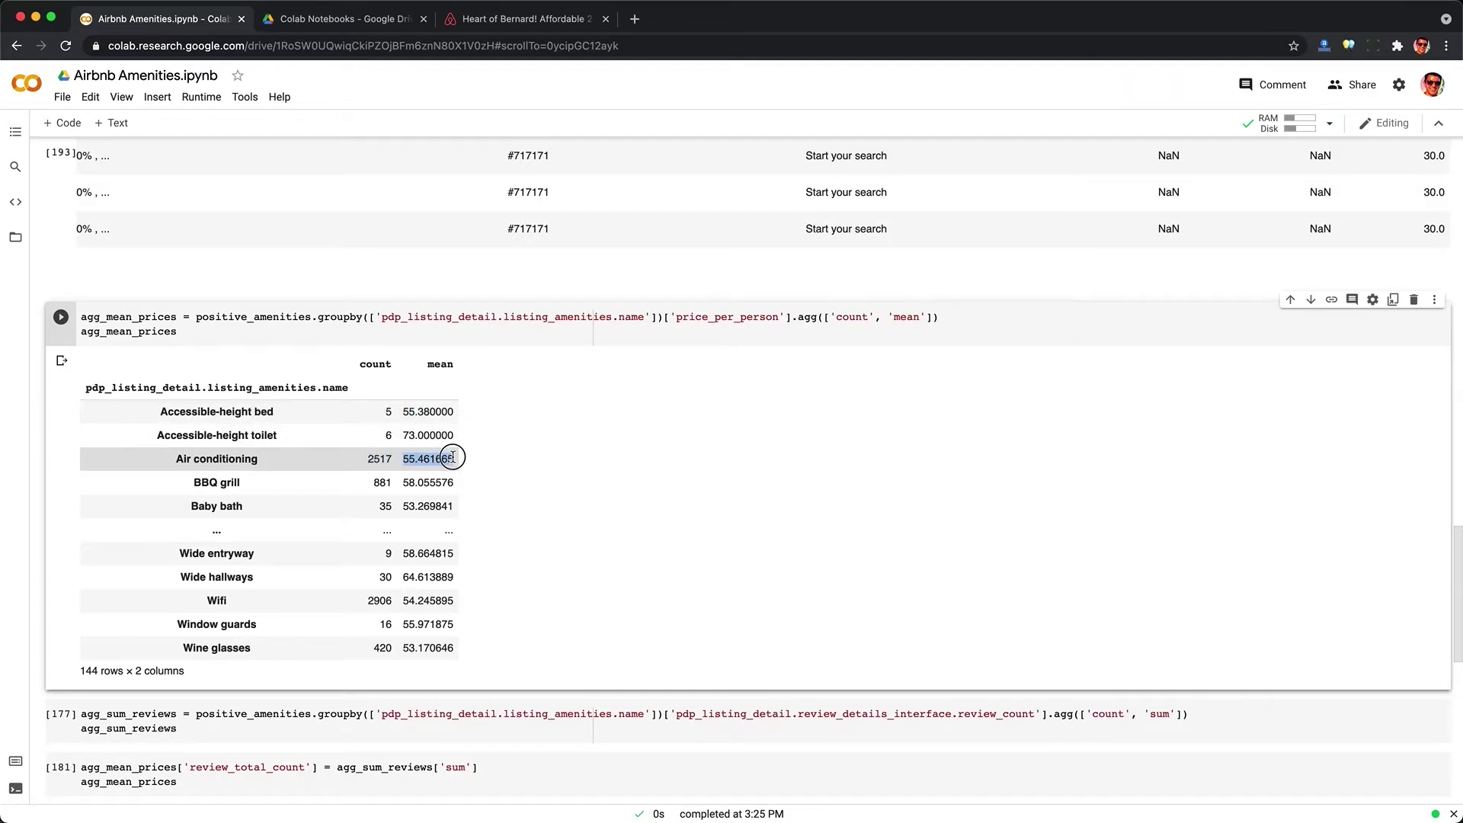
left_click(468, 467)
Run the agg_sum_reviews cell that groups positive_amenities by amenity name and aggregates the count and sum of review_count.
scroll(468, 470, "down", 2)
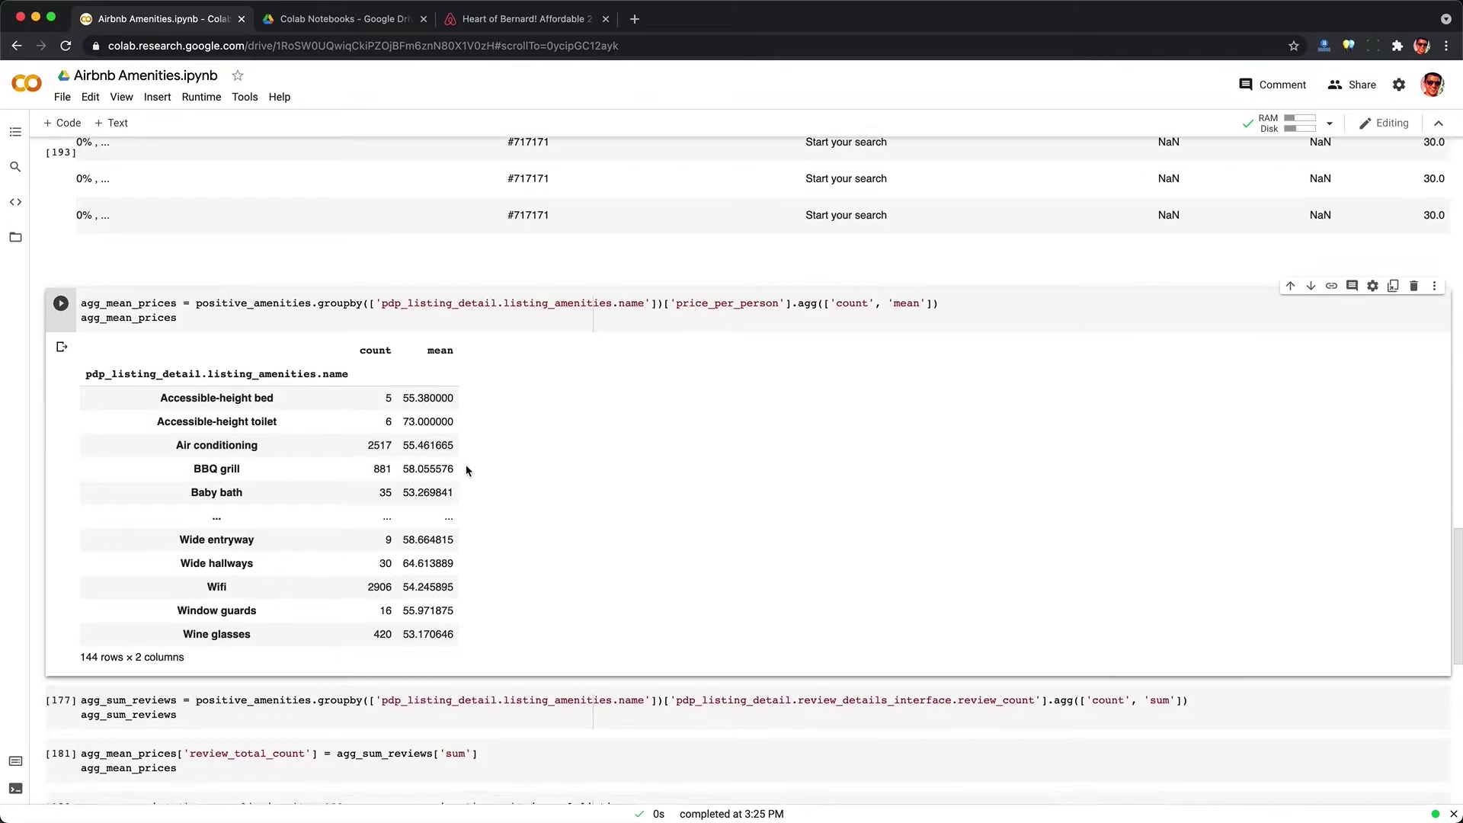
scroll(467, 470, "down", 2)
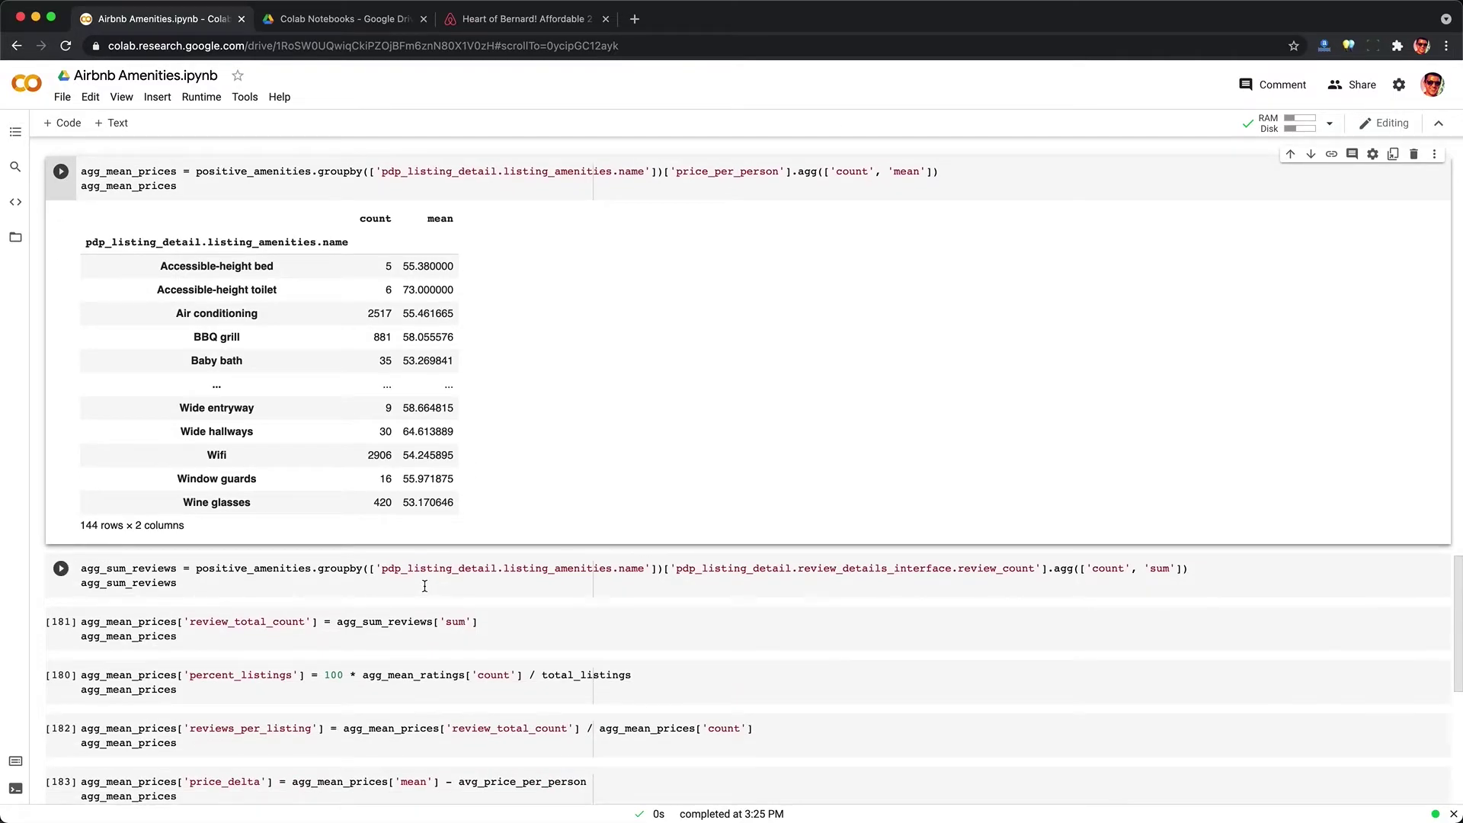
scroll(424, 585, "down", 5)
left_click(363, 368)
key("ctrl+Return")
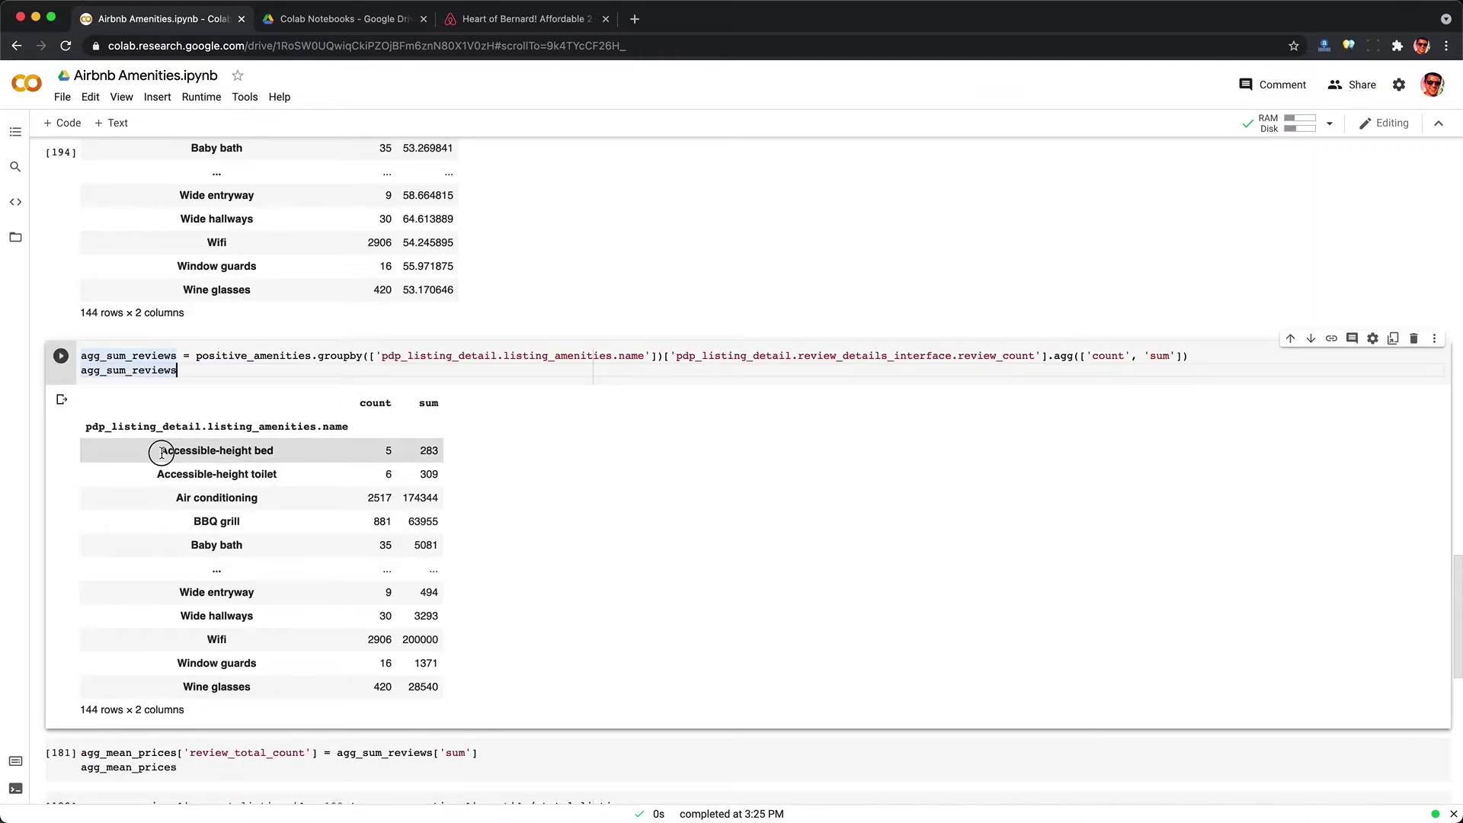
Check the summed review counts for accessible-height bed and air conditioning in the agg_sum_reviews table.
left_click_drag(161, 453, 286, 454)
left_click_drag(416, 452, 453, 502)
left_click(442, 453)
double_click(423, 501)
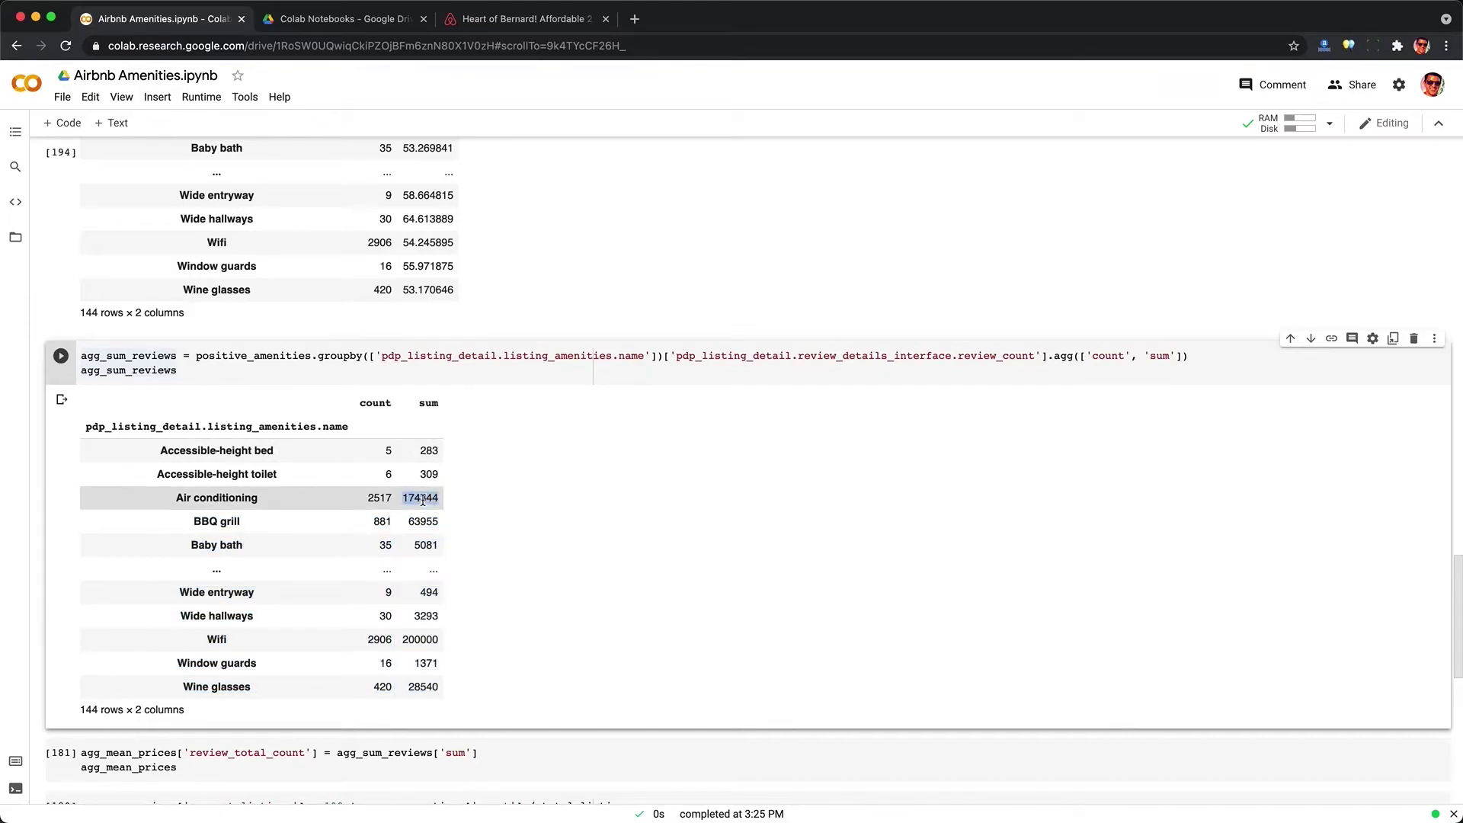
Run the cell that adds a review_total_count column to agg_mean_prices from the agg_sum_reviews sum.
scroll(348, 506, "down", 6)
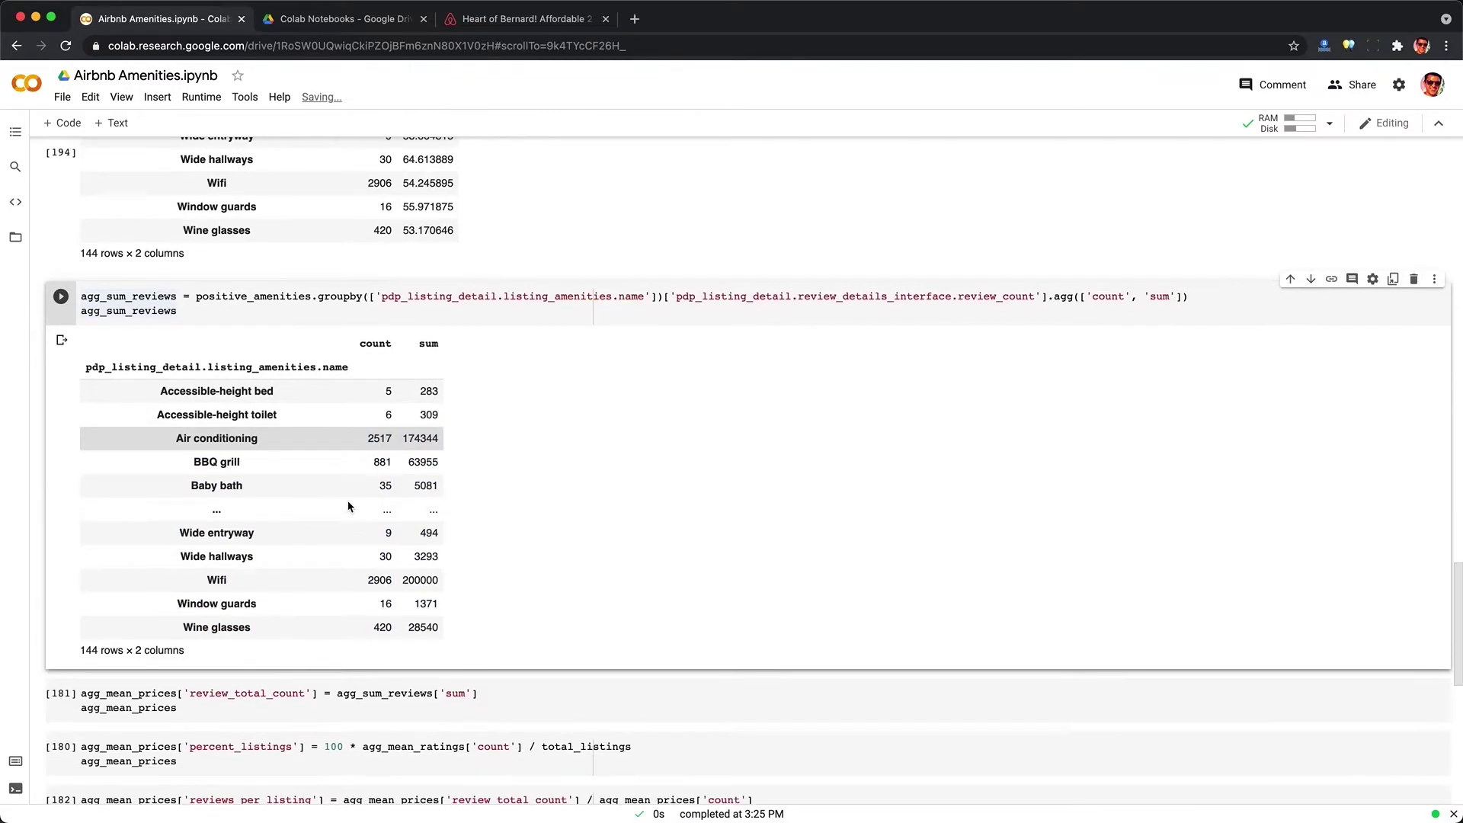
left_click(315, 340)
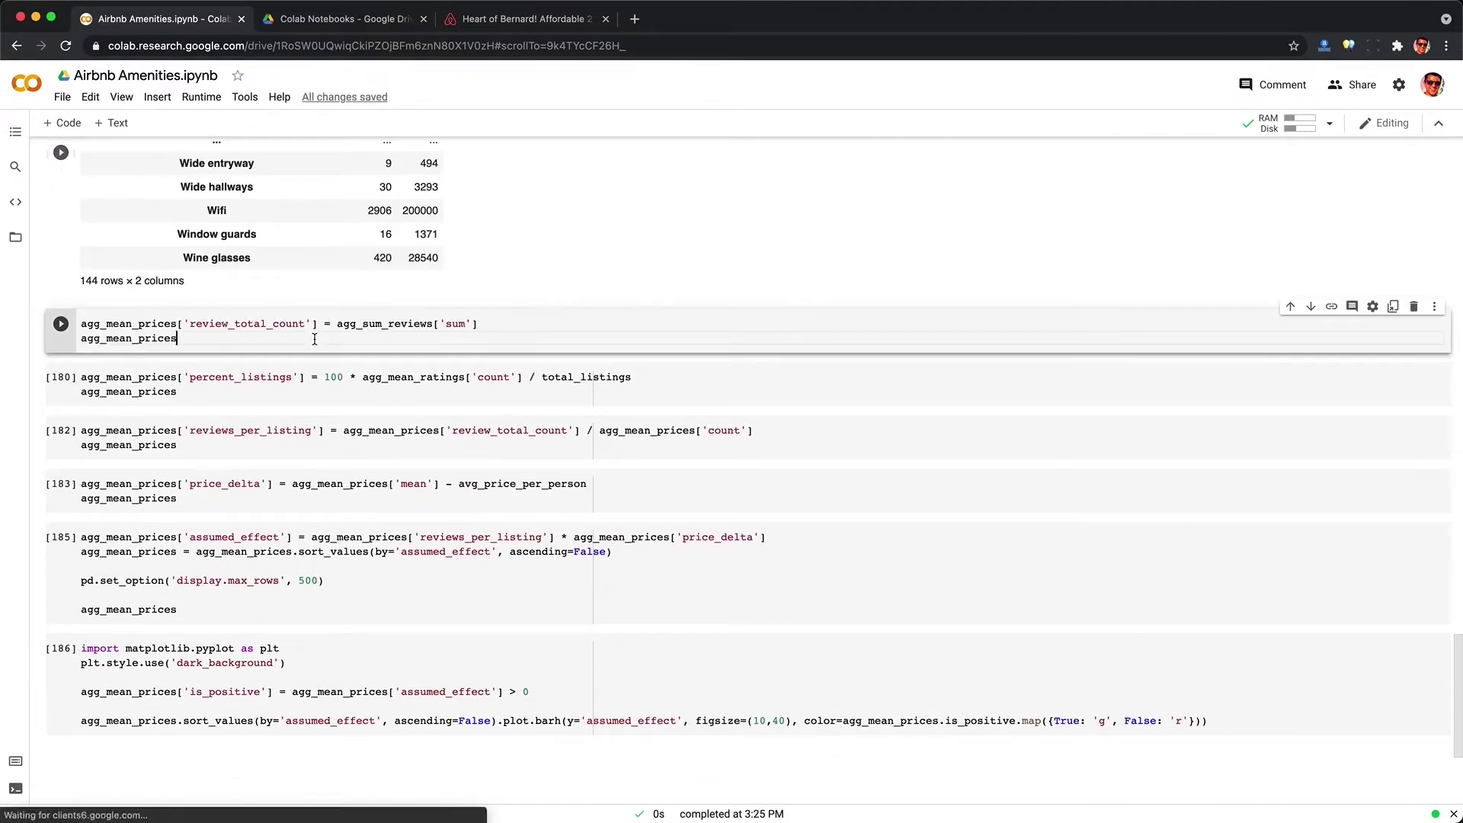
key("ctrl+Return")
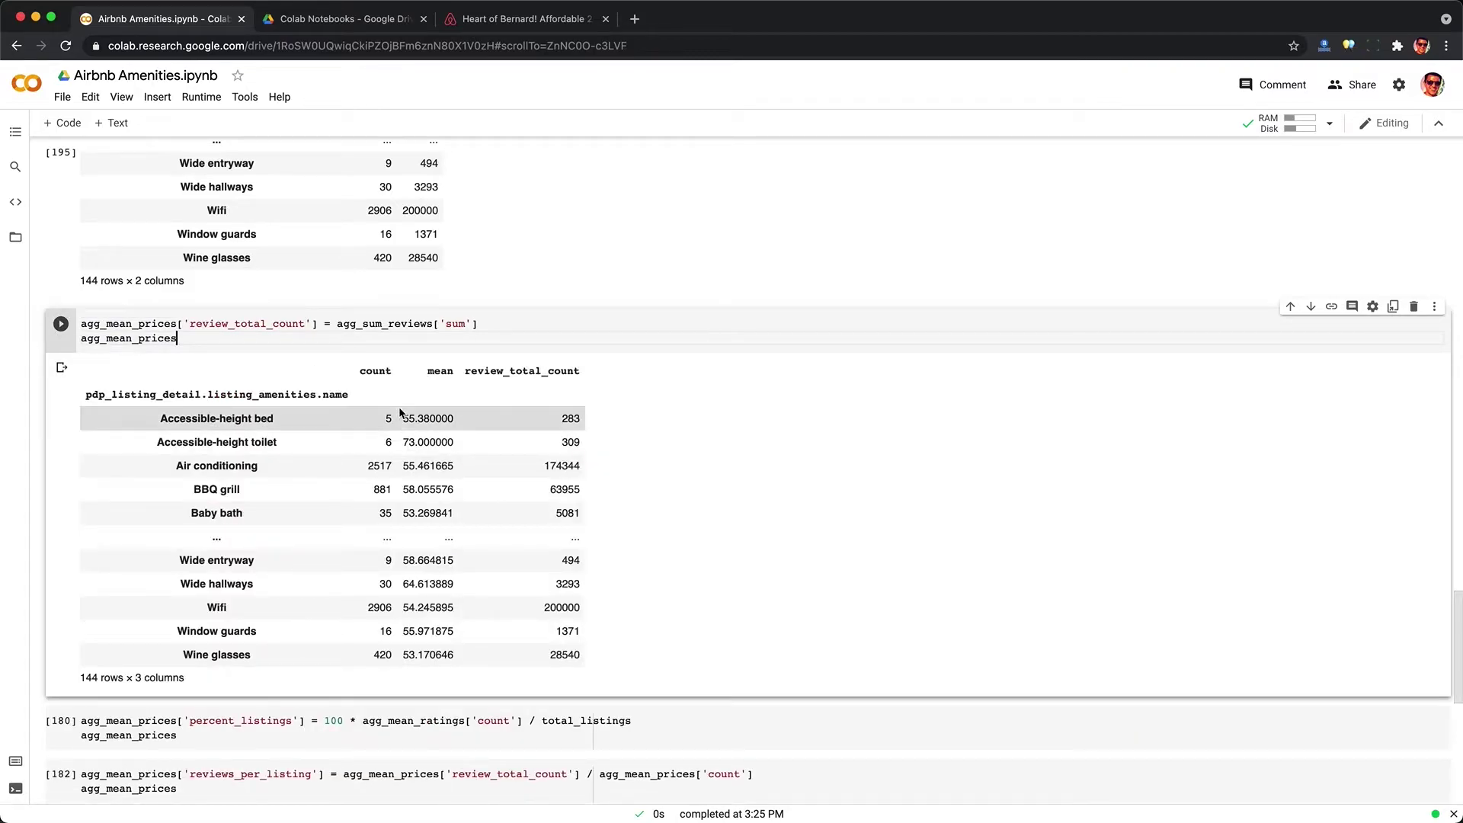
Run the cell that adds a percent_listings column to agg_mean_prices from the listing count and total_listings.
left_click(567, 420)
scroll(393, 532, "down", 5)
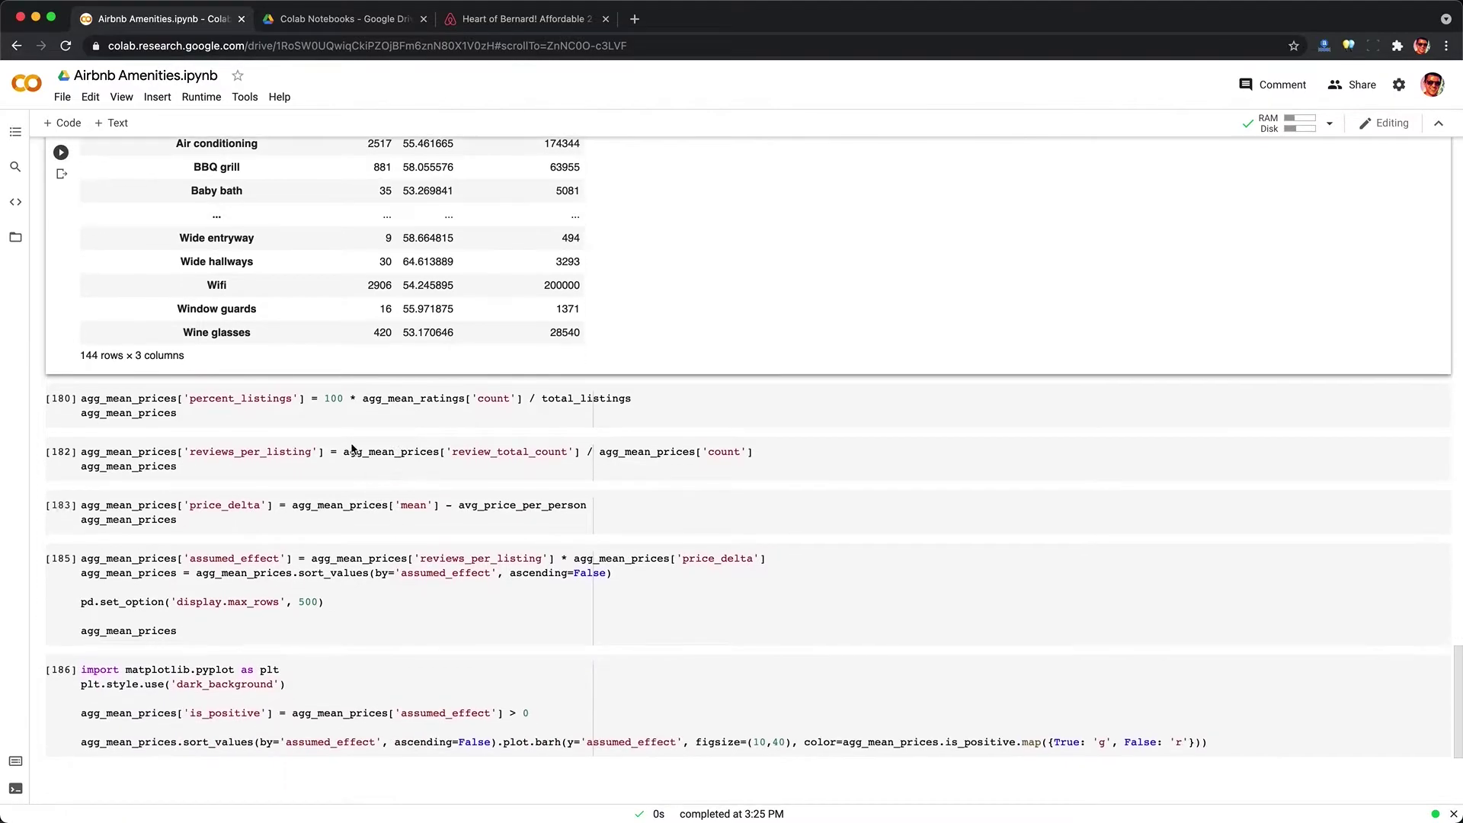
left_click(330, 412)
key("ctrl+Return")
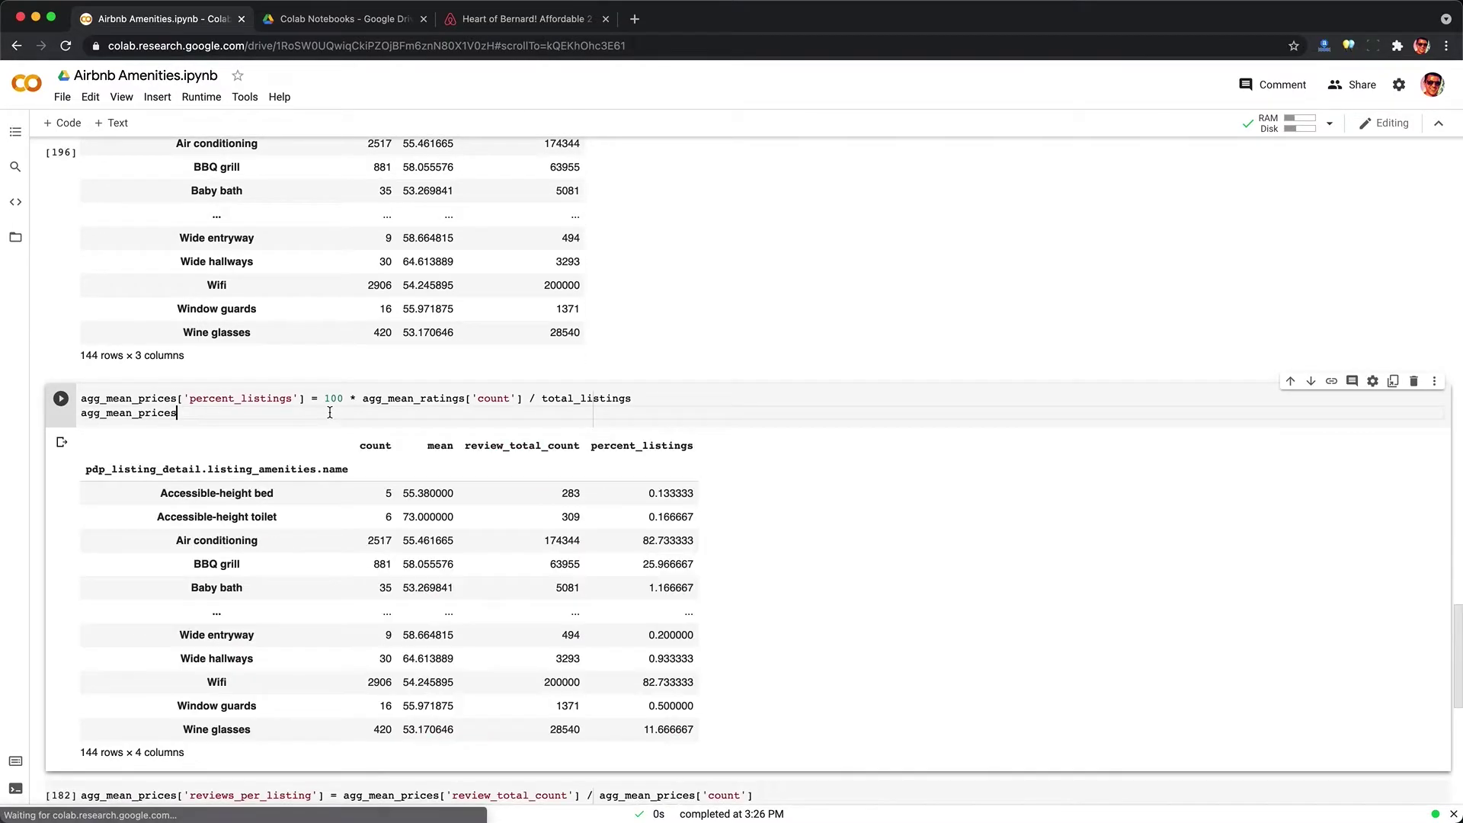
Check the percent_listings values for air conditioning, BBQ grill and Wifi in the agg_mean_prices table.
left_click_drag(642, 541, 695, 544)
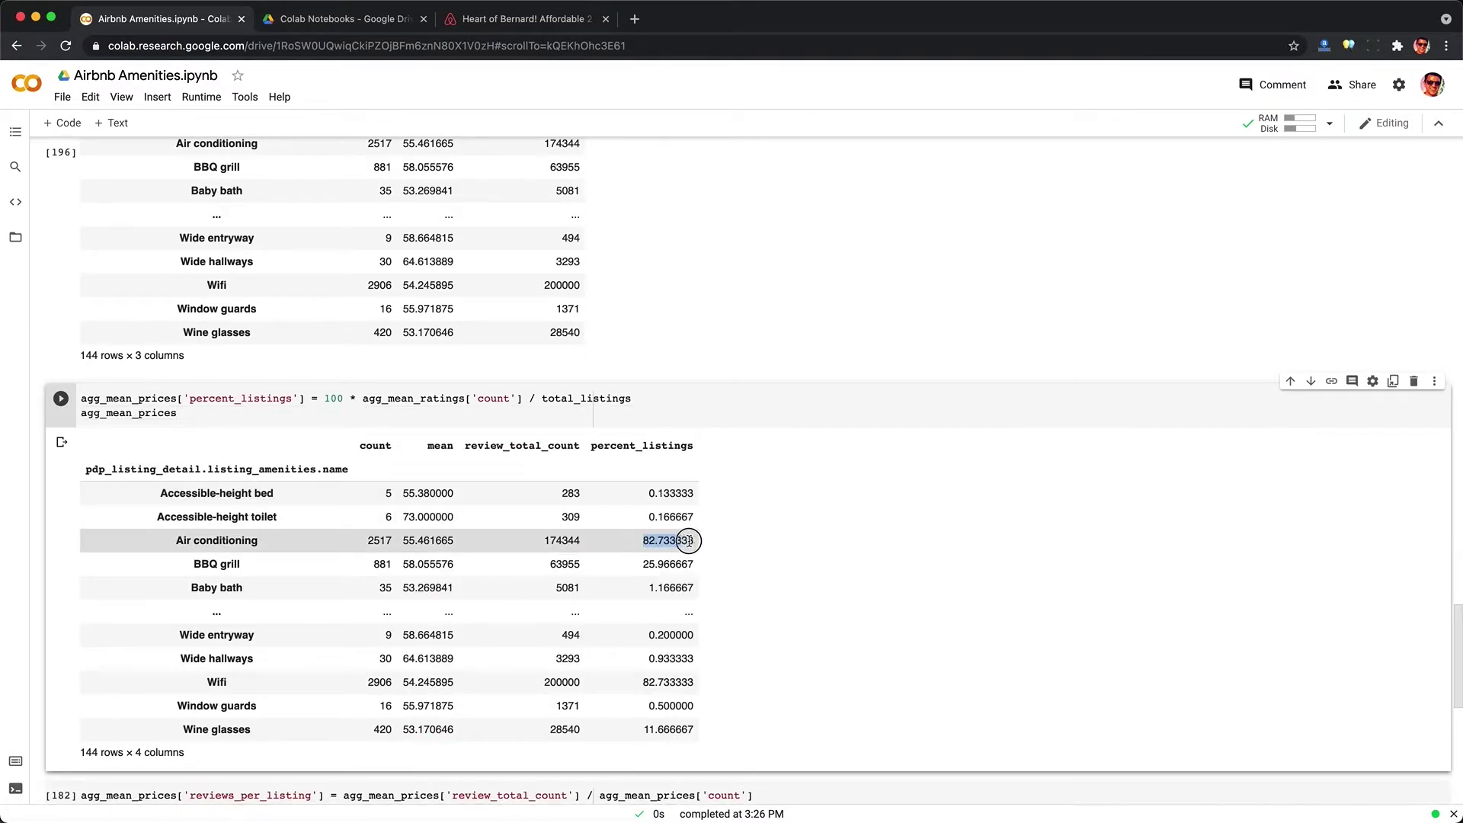
left_click_drag(176, 541, 236, 562)
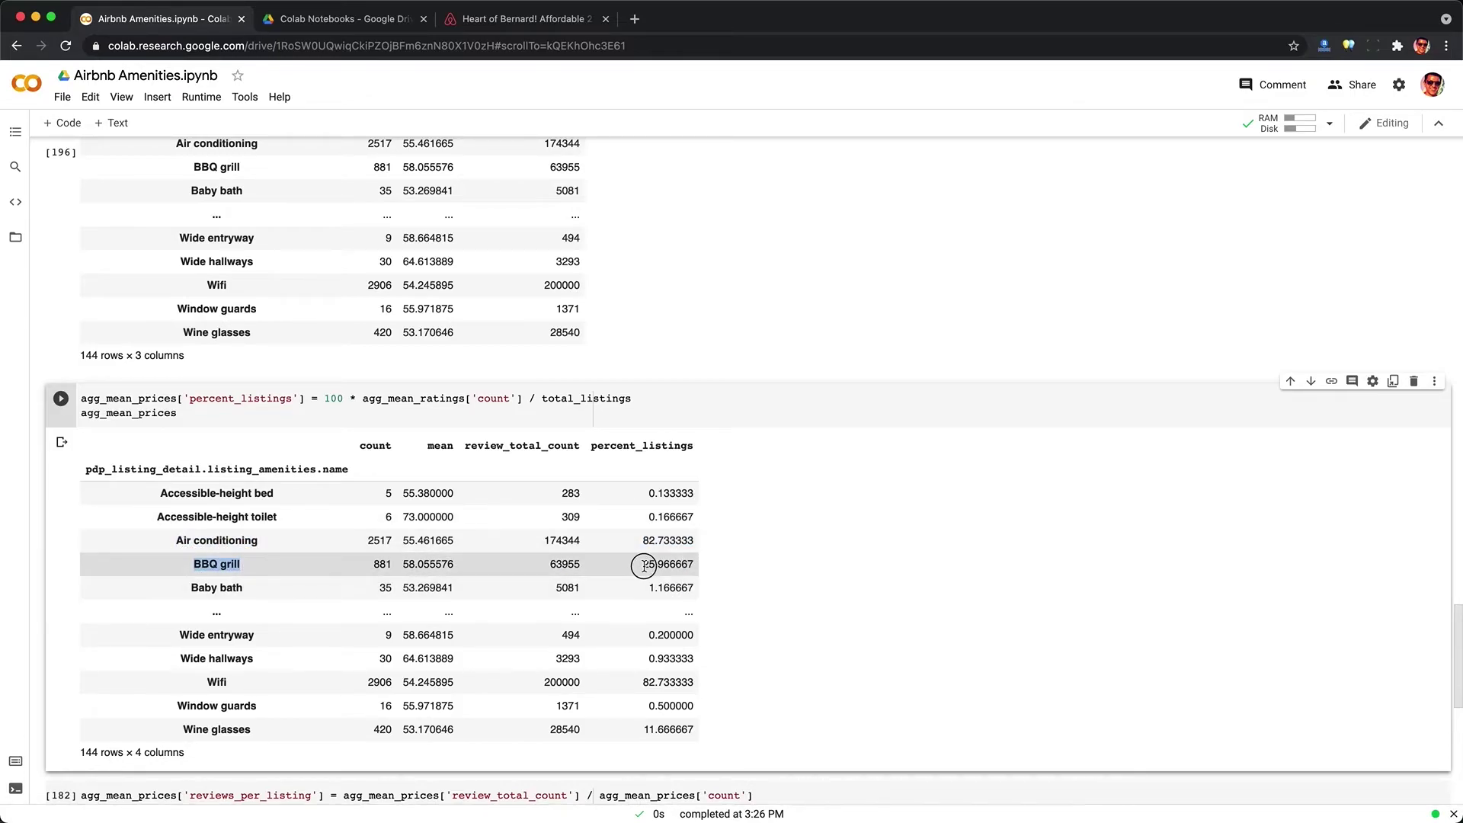
left_click_drag(643, 564, 713, 570)
left_click(697, 571)
double_click(688, 564)
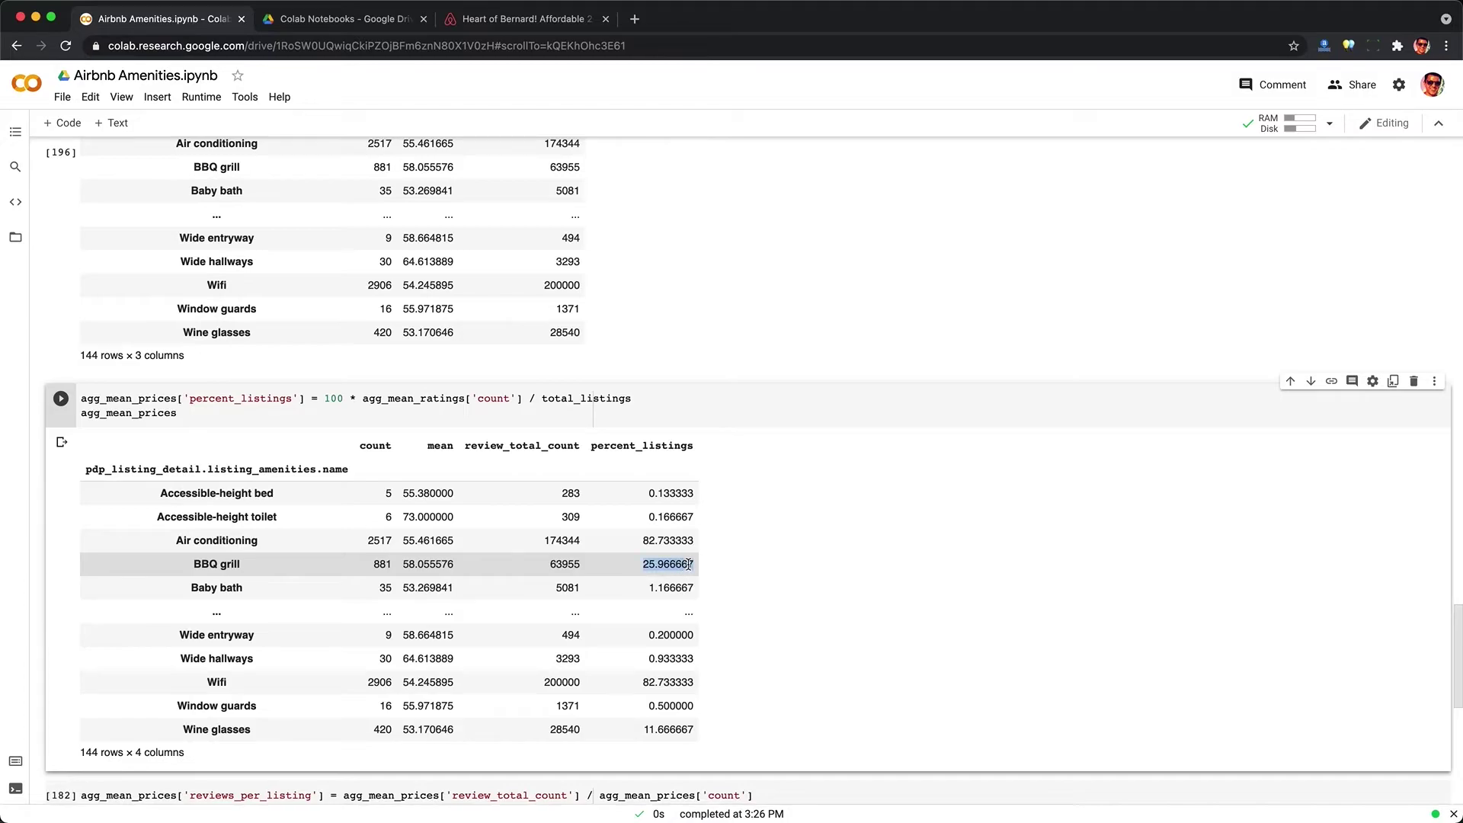
left_click(696, 573)
scroll(651, 620, "down", 1)
left_click_drag(652, 620, 701, 610)
left_click(696, 616)
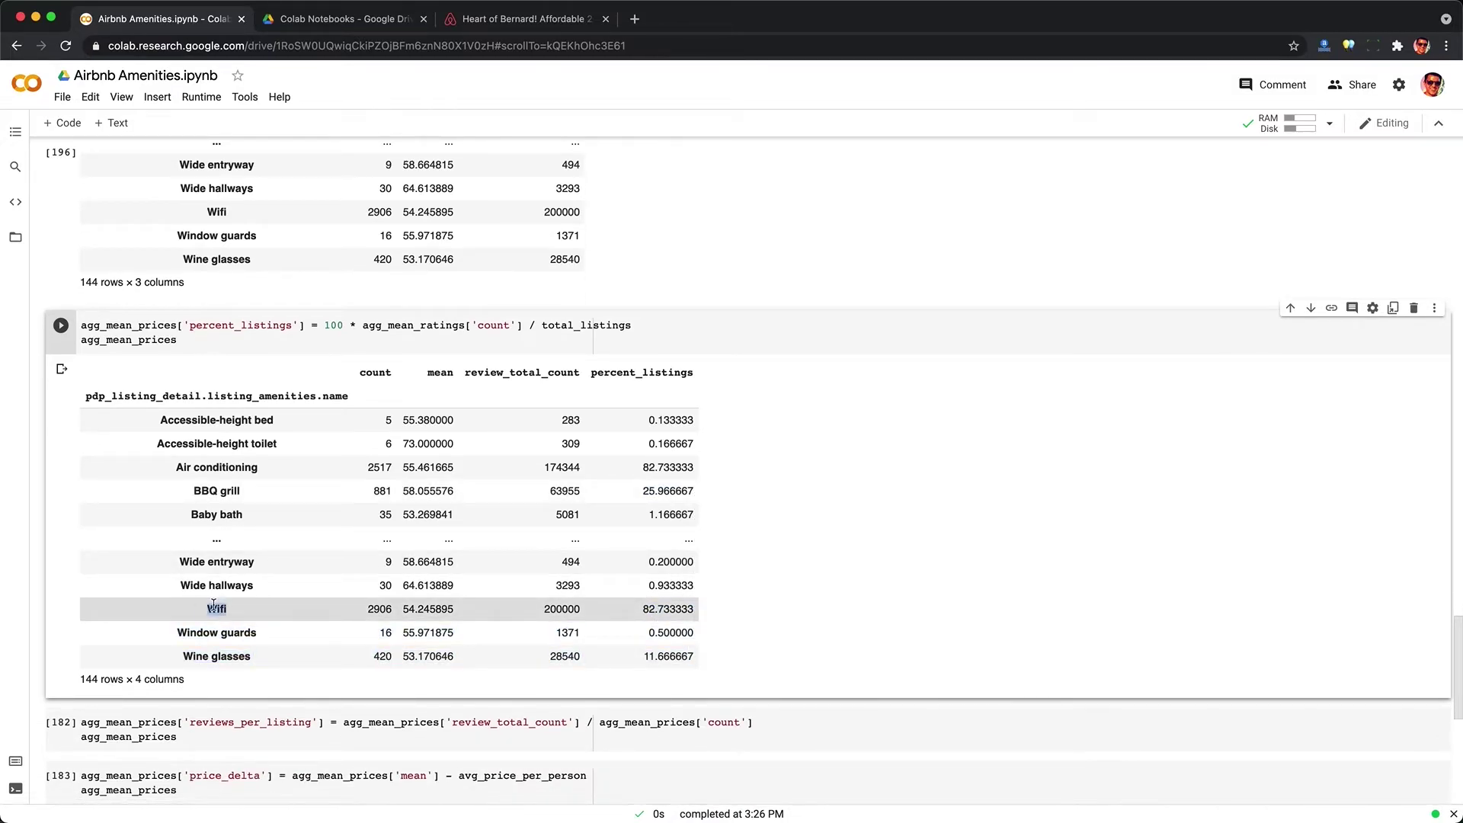
Run the cell that adds a reviews_per_listing column, dividing review_total_count by count.
scroll(238, 617, "down", 4)
left_click(236, 463)
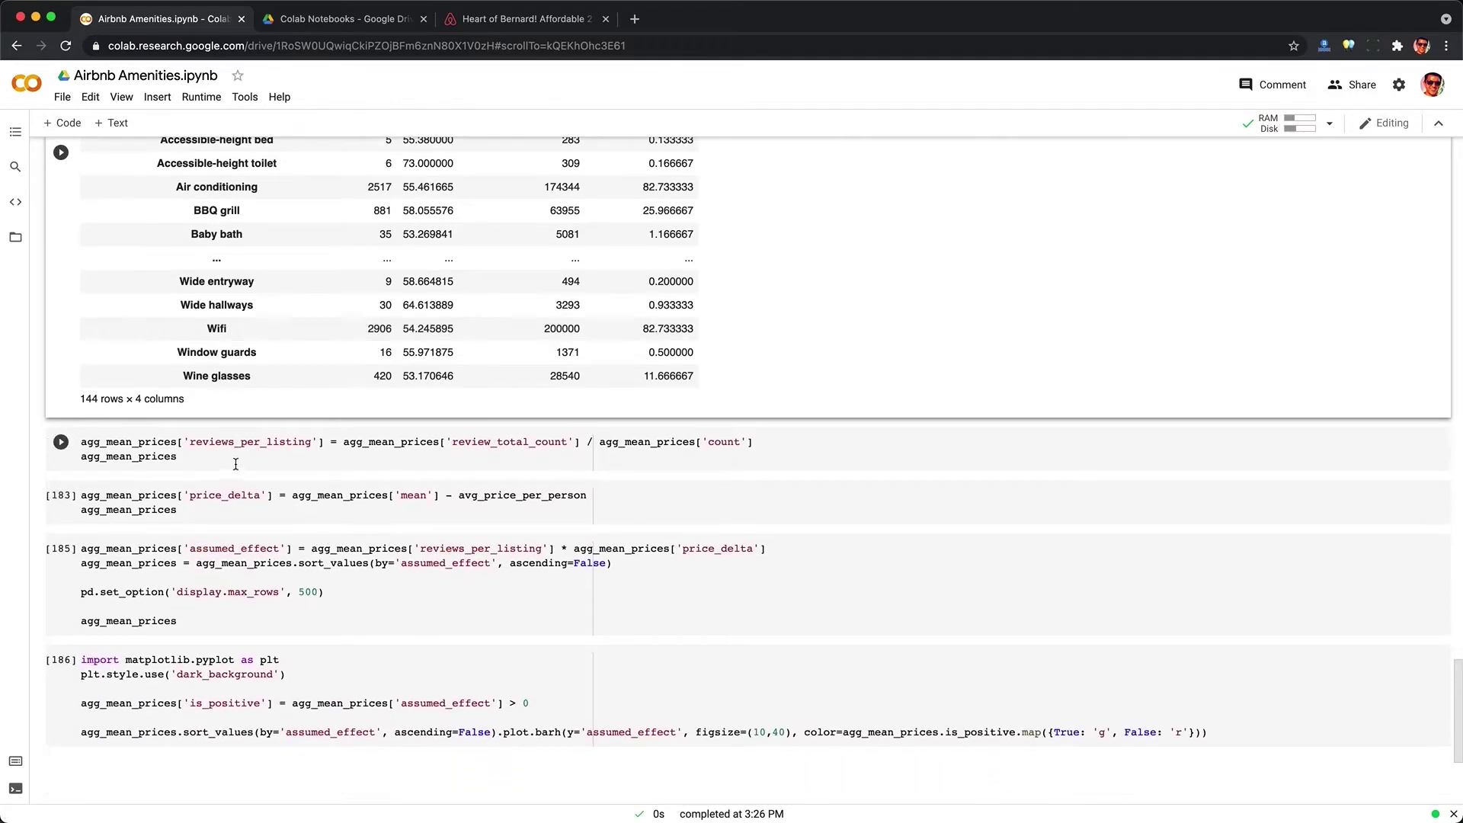
key("ctrl+Return")
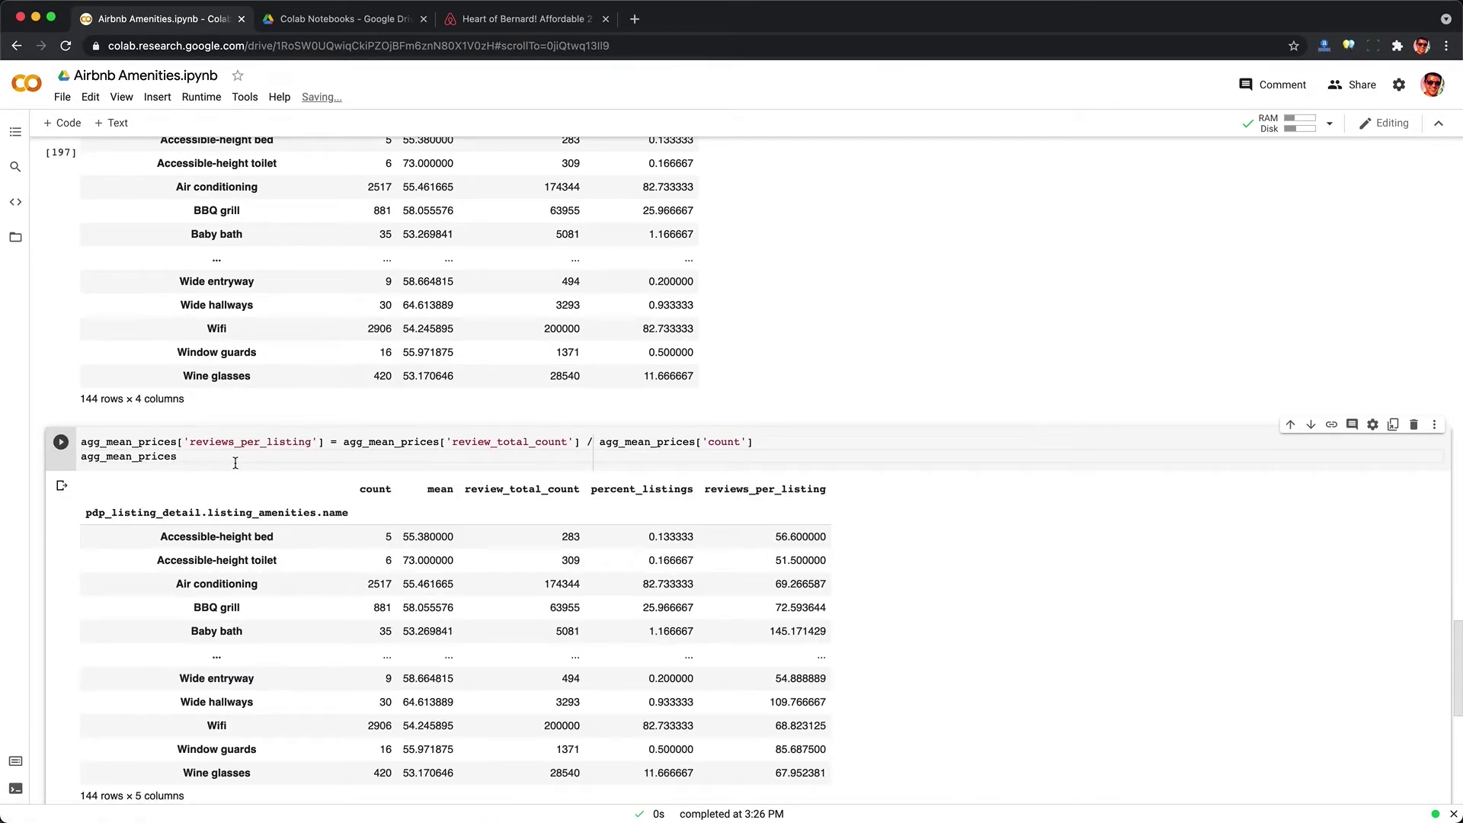
Examine the new reviews_per_listing column, comparing the baby bath and wide hallways rows.
scroll(236, 468, "down", 1)
scroll(253, 440, "down", 3)
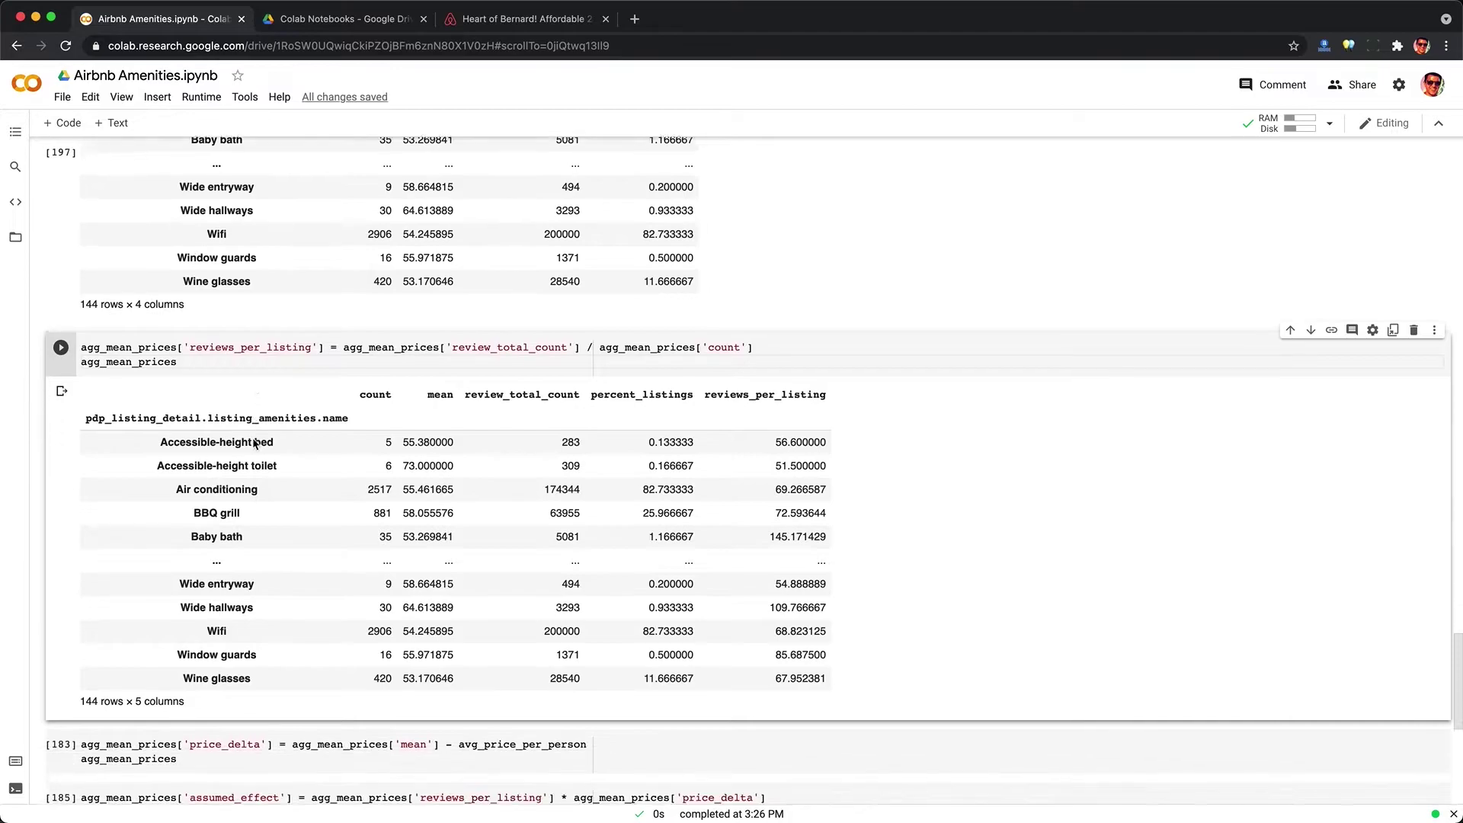
double_click(237, 312)
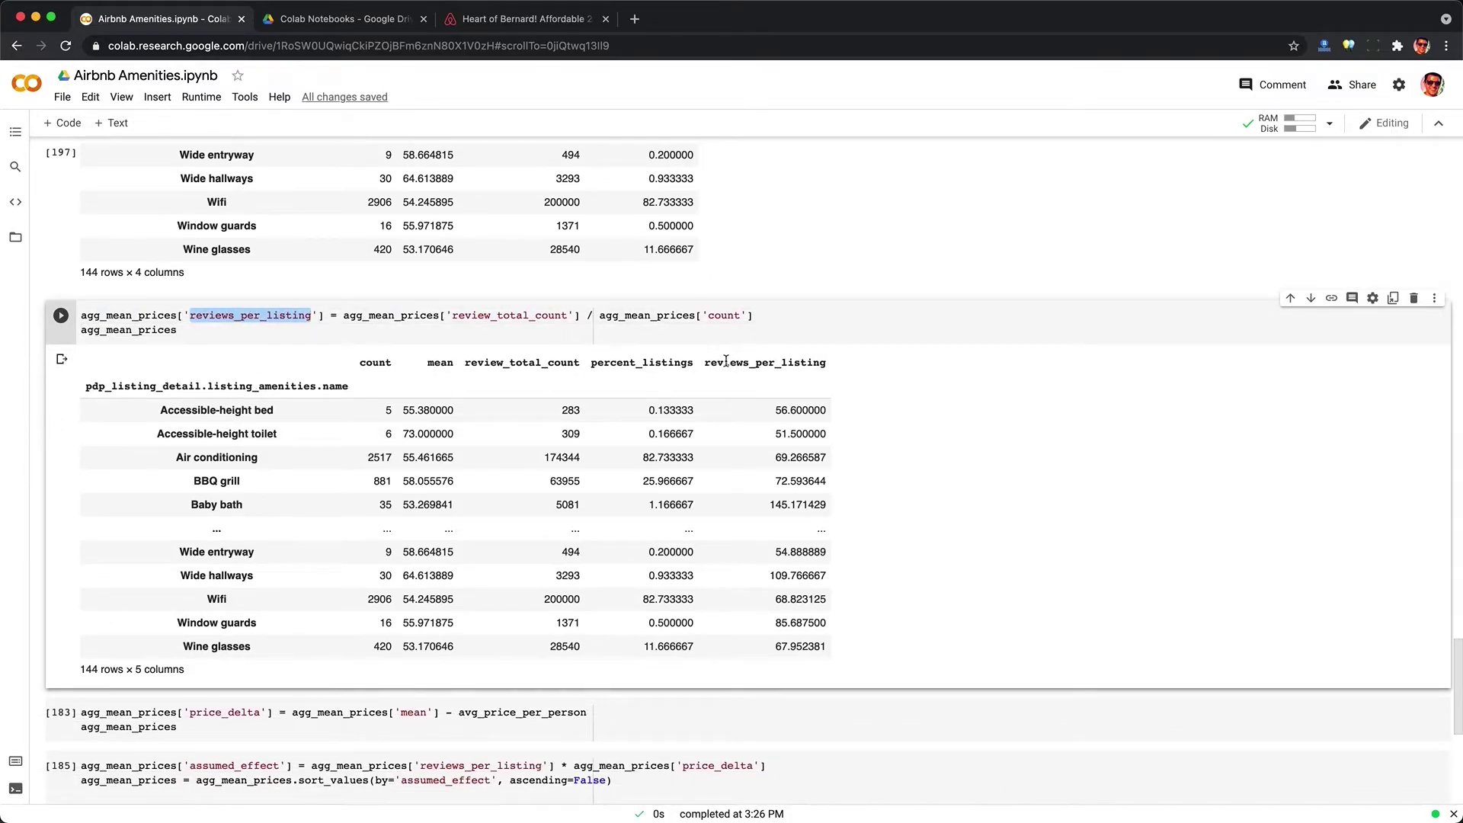
double_click(726, 362)
left_click(738, 363)
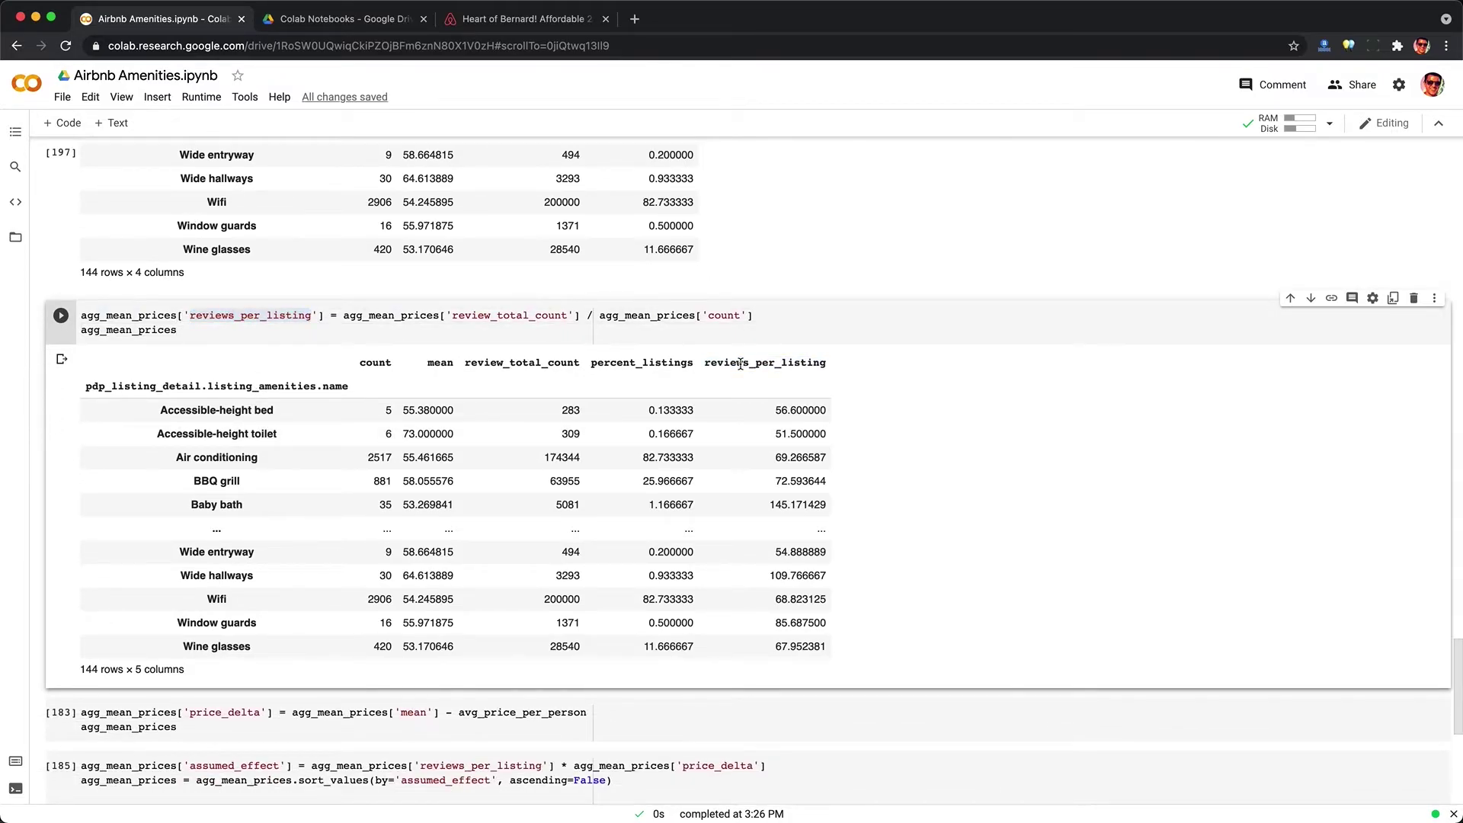
double_click(771, 507)
left_click(827, 507)
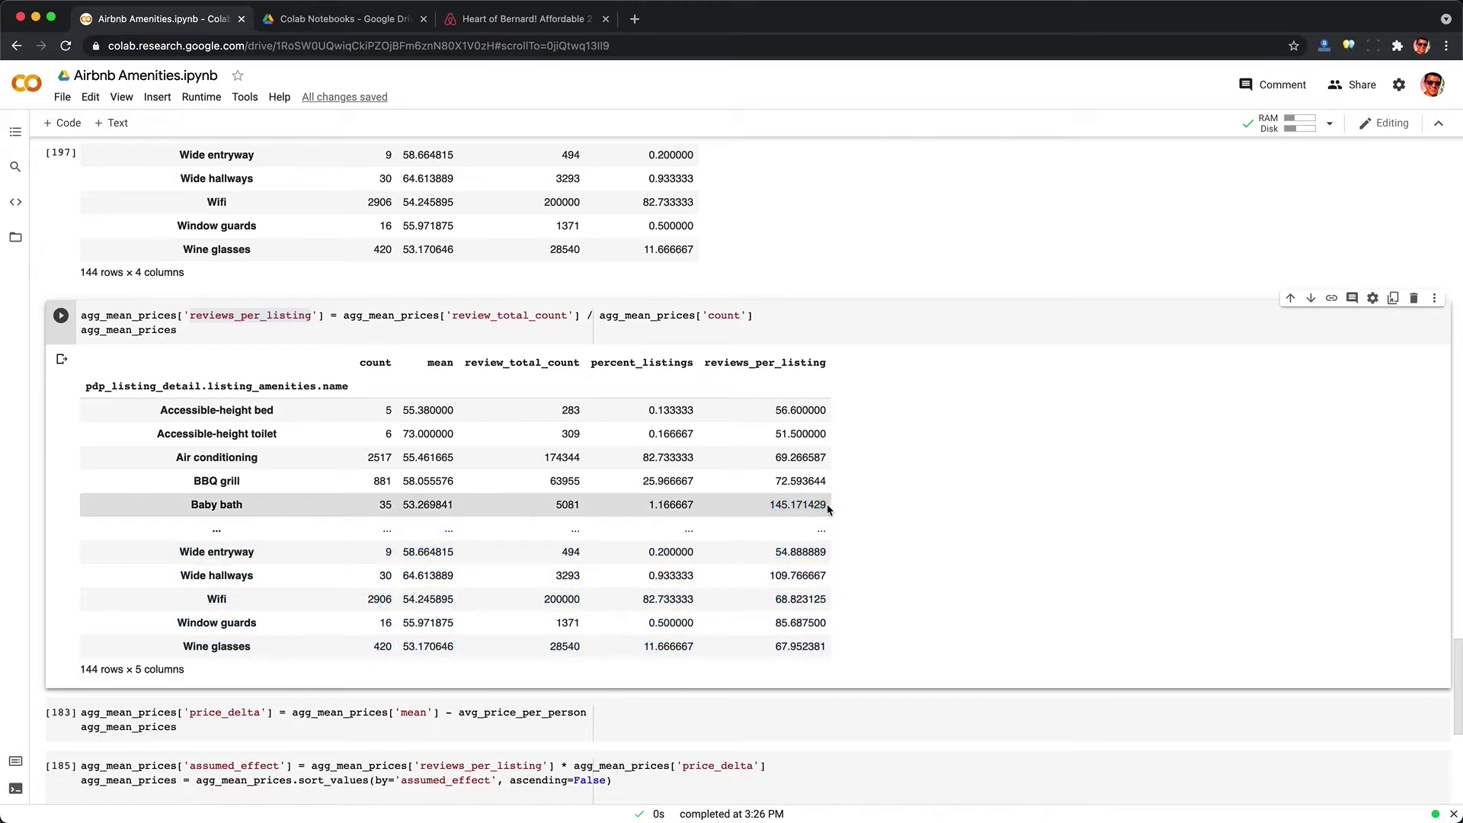
left_click_drag(185, 508, 266, 509)
left_click(266, 509)
left_click_drag(179, 577, 267, 581)
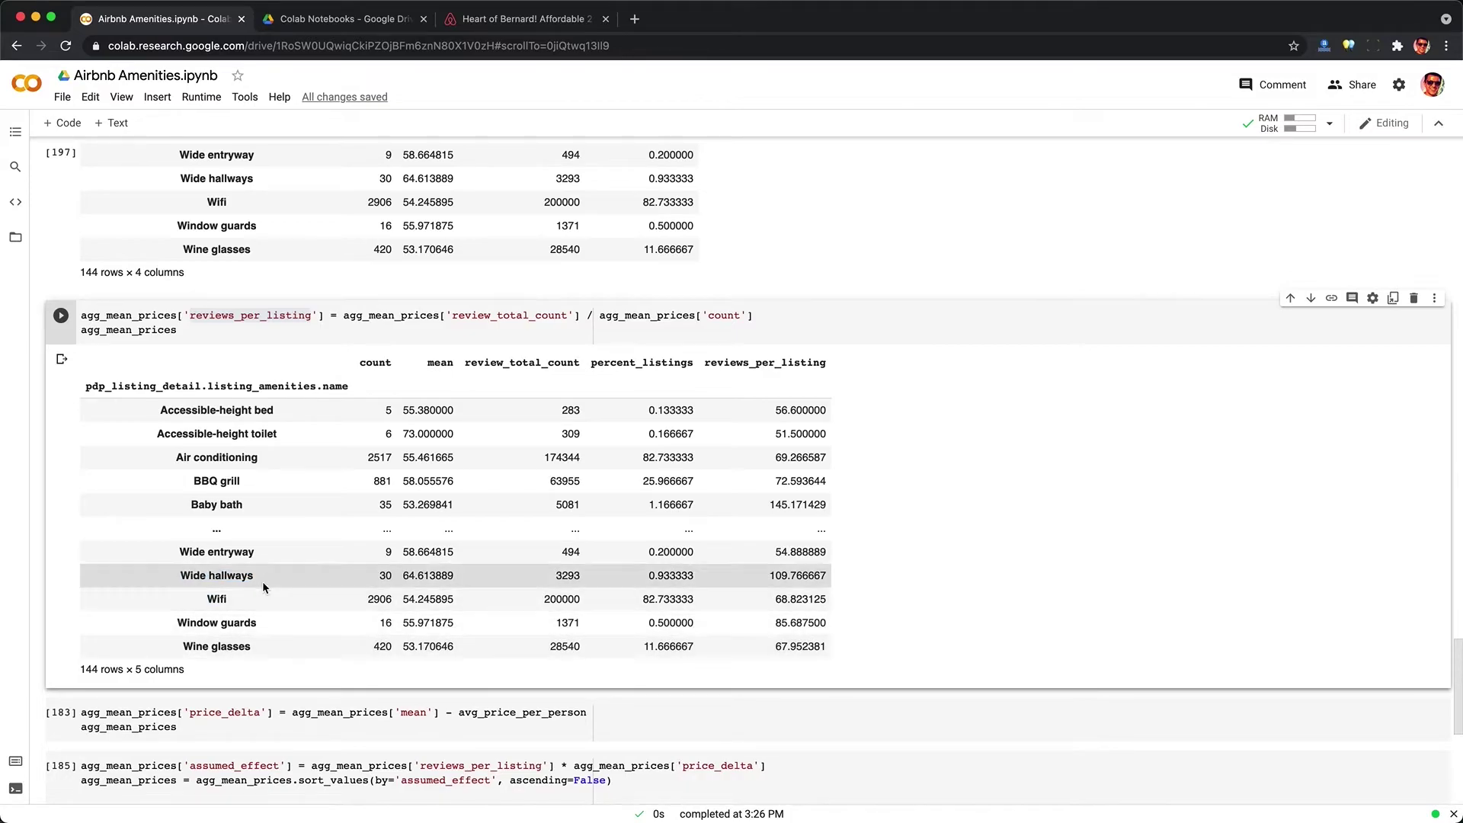
Run the cell that adds a price_delta column, subtracting avg_price_per_person from each amenity's mean price.
scroll(262, 584, "down", 1)
scroll(262, 581, "down", 3)
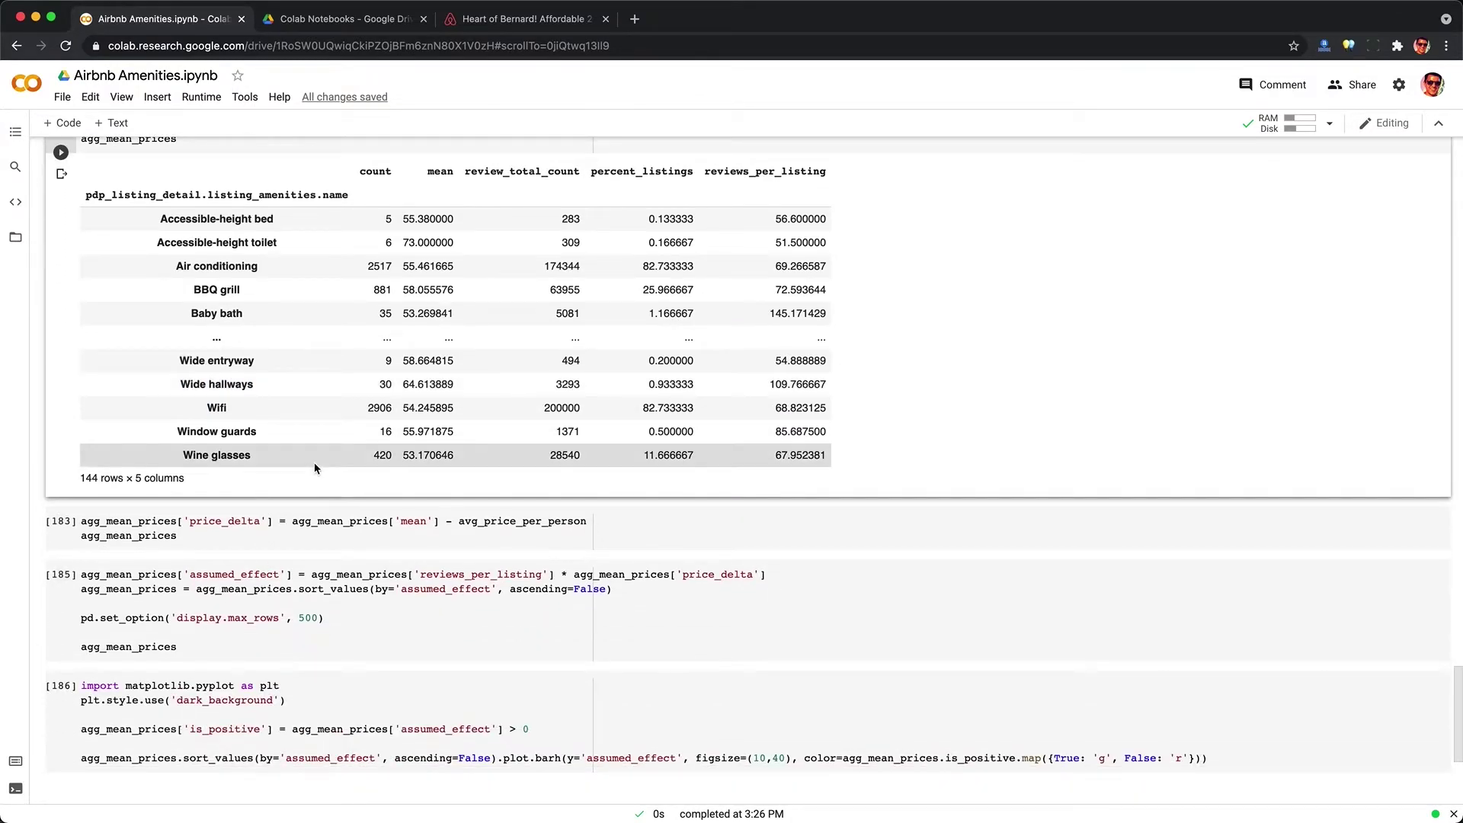
left_click(285, 507)
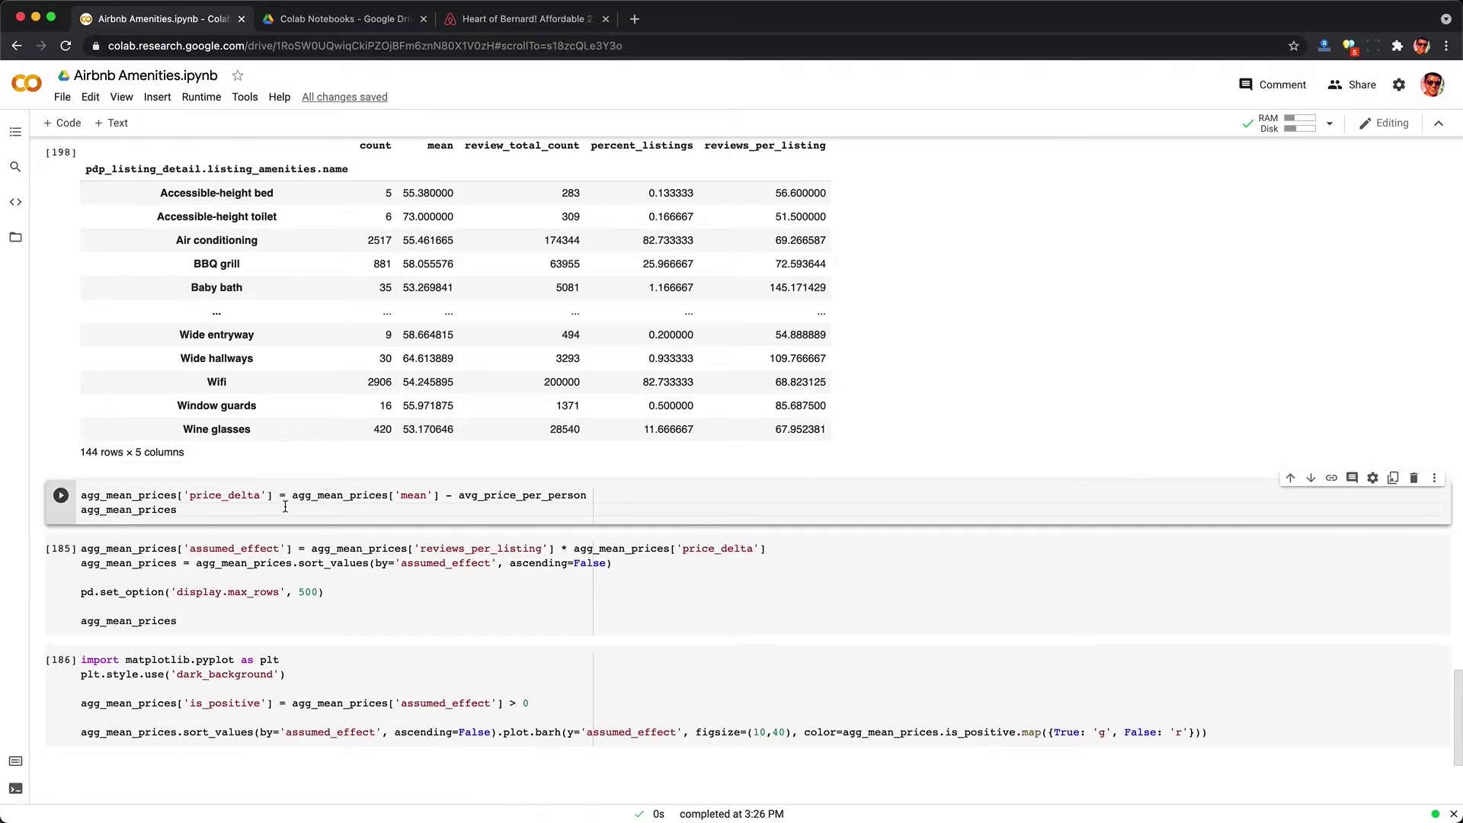
double_click(544, 494)
left_click(526, 517)
key("ctrl+Return")
type("e")
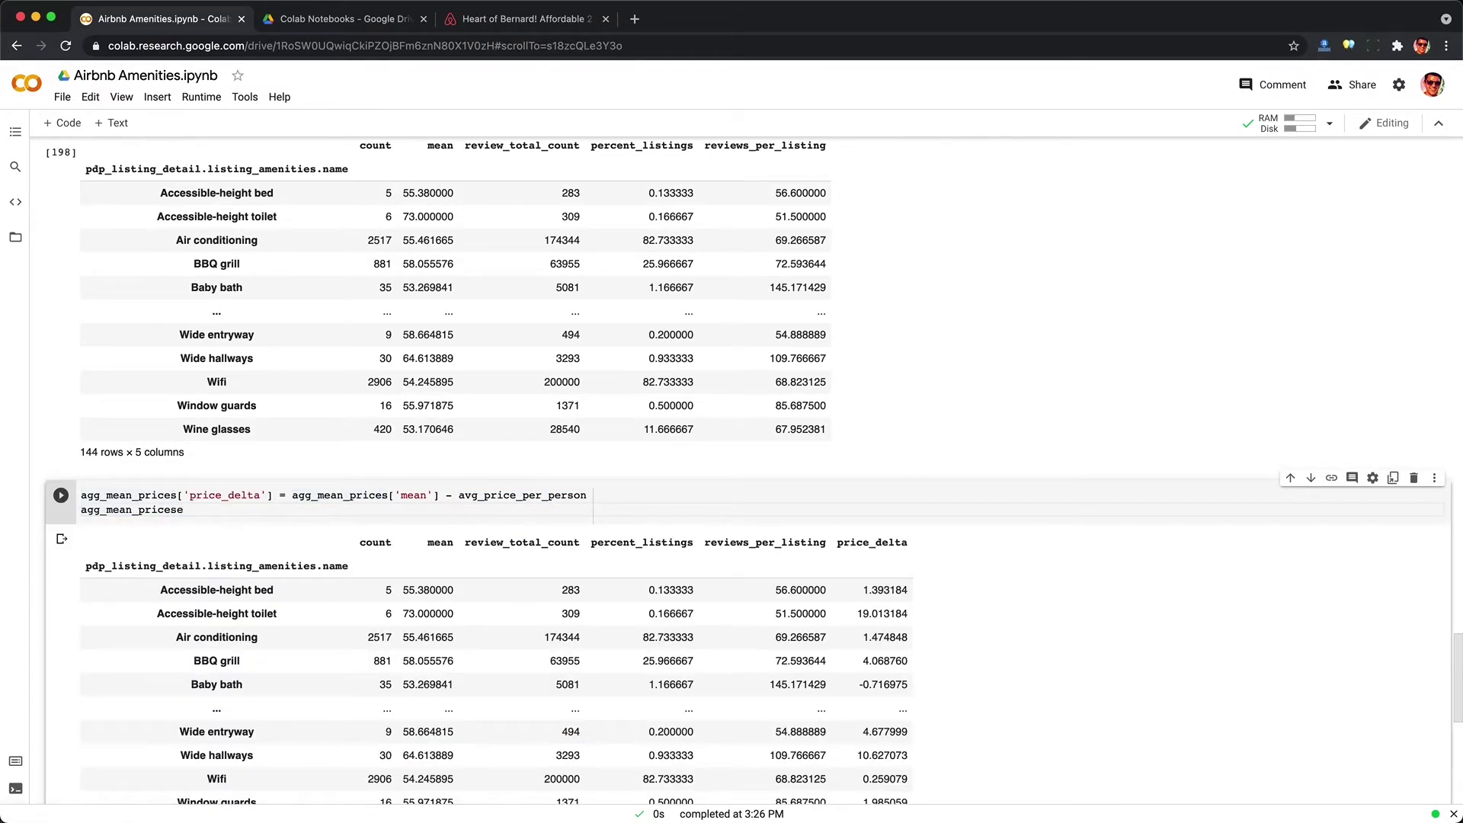
Compare the price_delta values of the accessible-height, air conditioning, baby bath, wide hallways and Wifi rows.
scroll(558, 491, "down", 5)
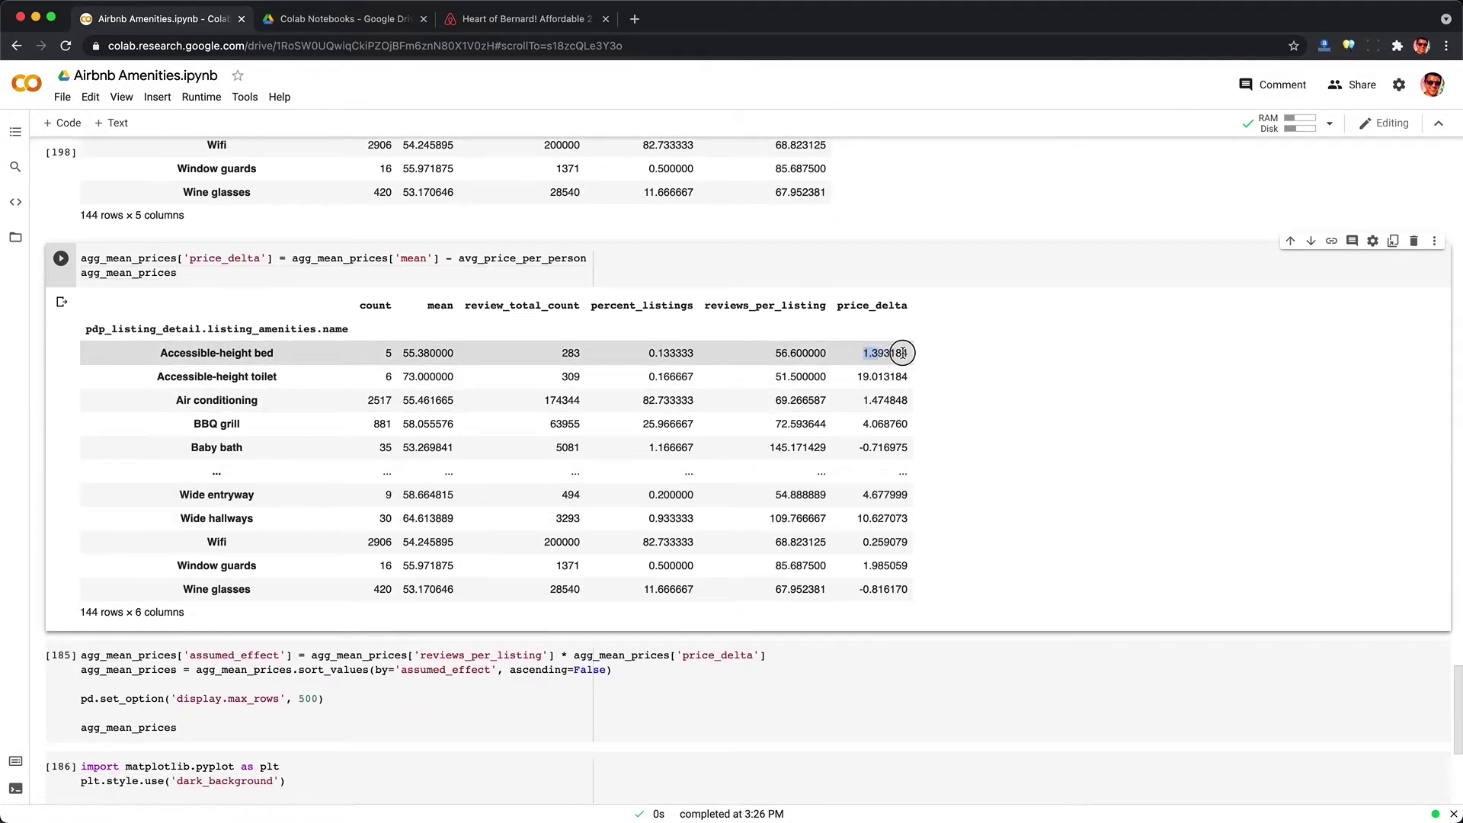
left_click_drag(902, 353, 920, 353)
left_click(867, 375)
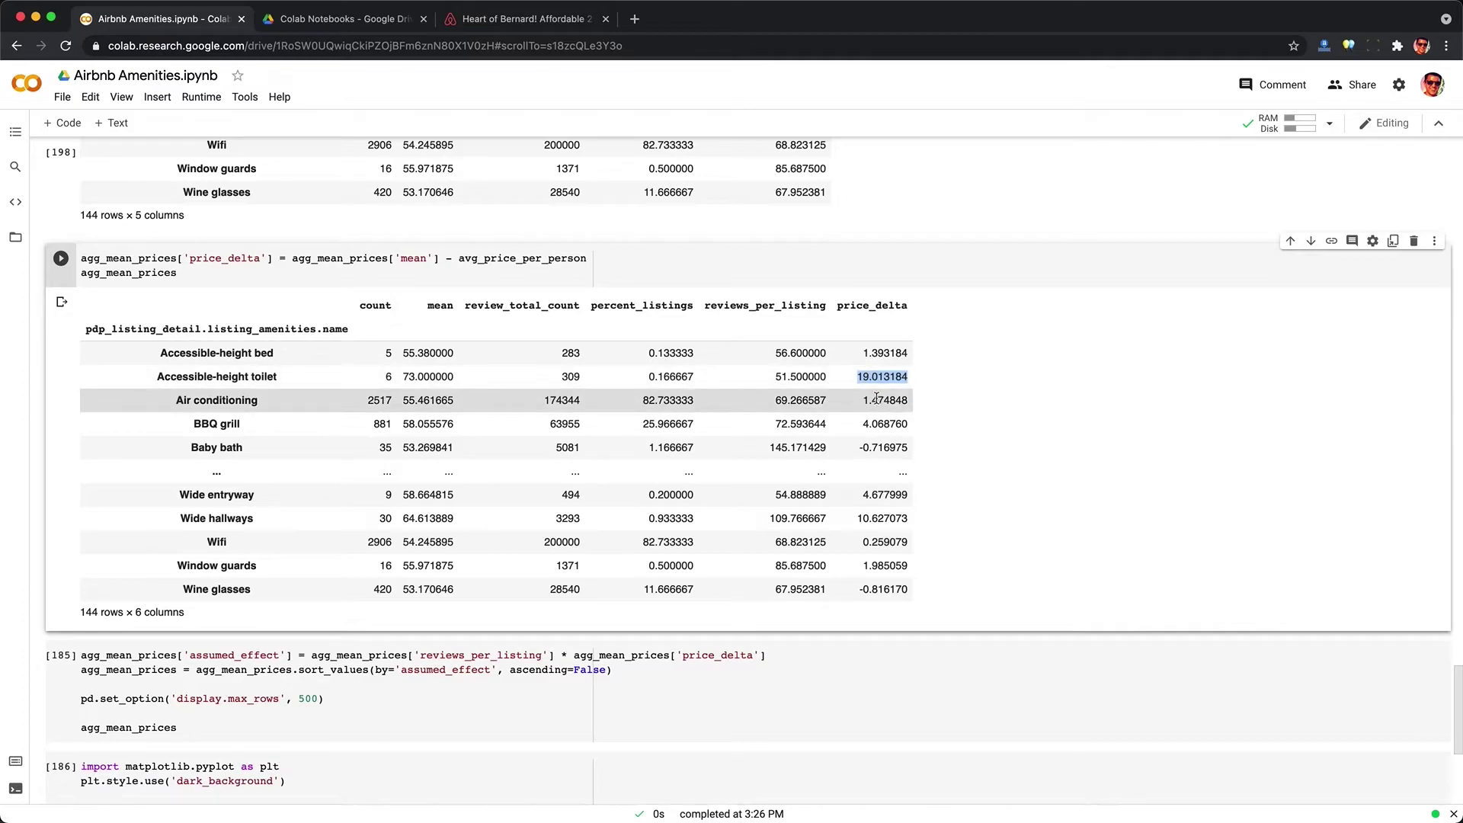
double_click(864, 400)
left_click(863, 450)
left_click_drag(863, 449, 884, 602)
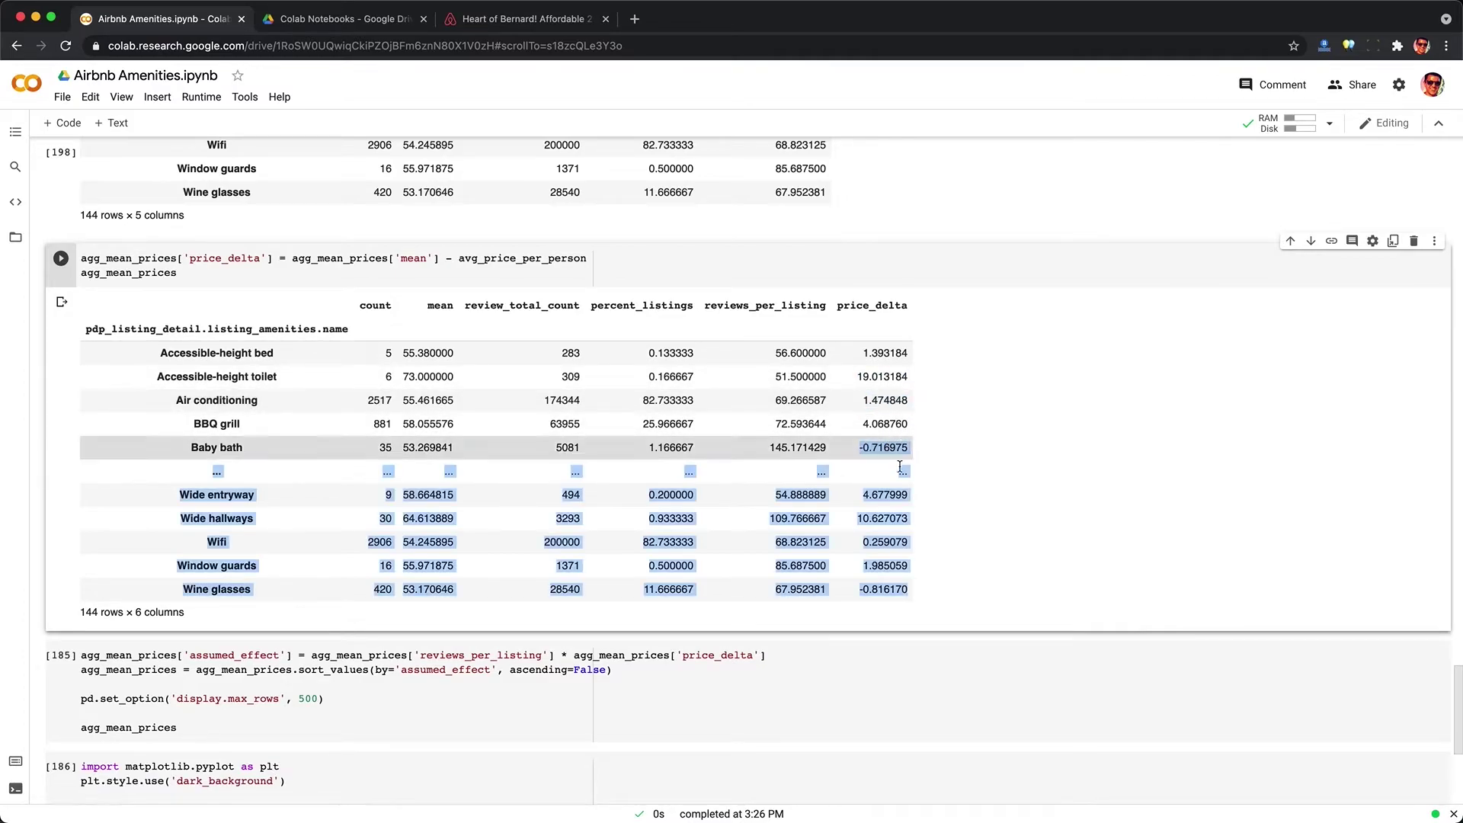
left_click(874, 519)
double_click(236, 520)
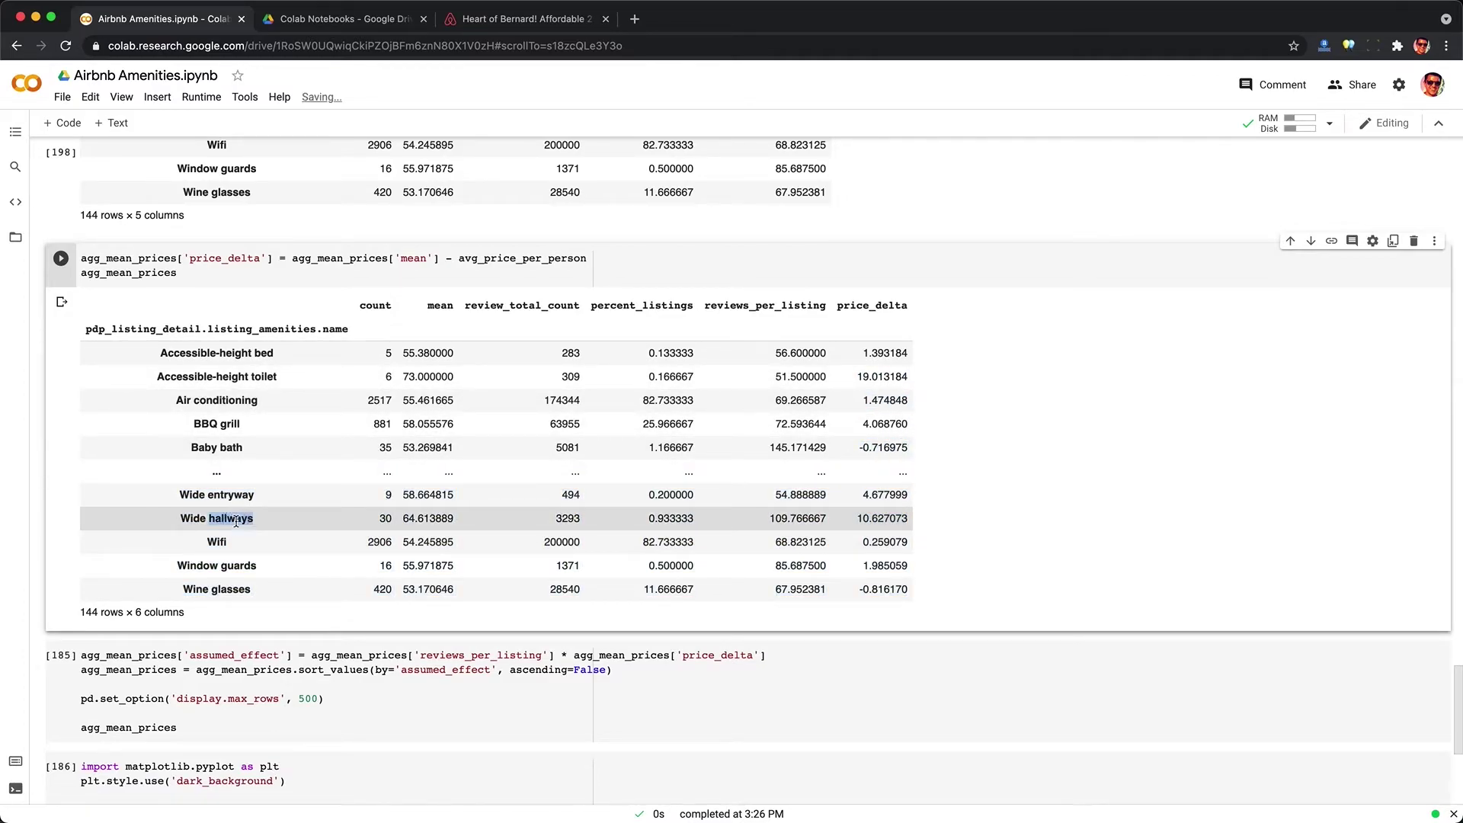
left_click(235, 522)
left_click(214, 542)
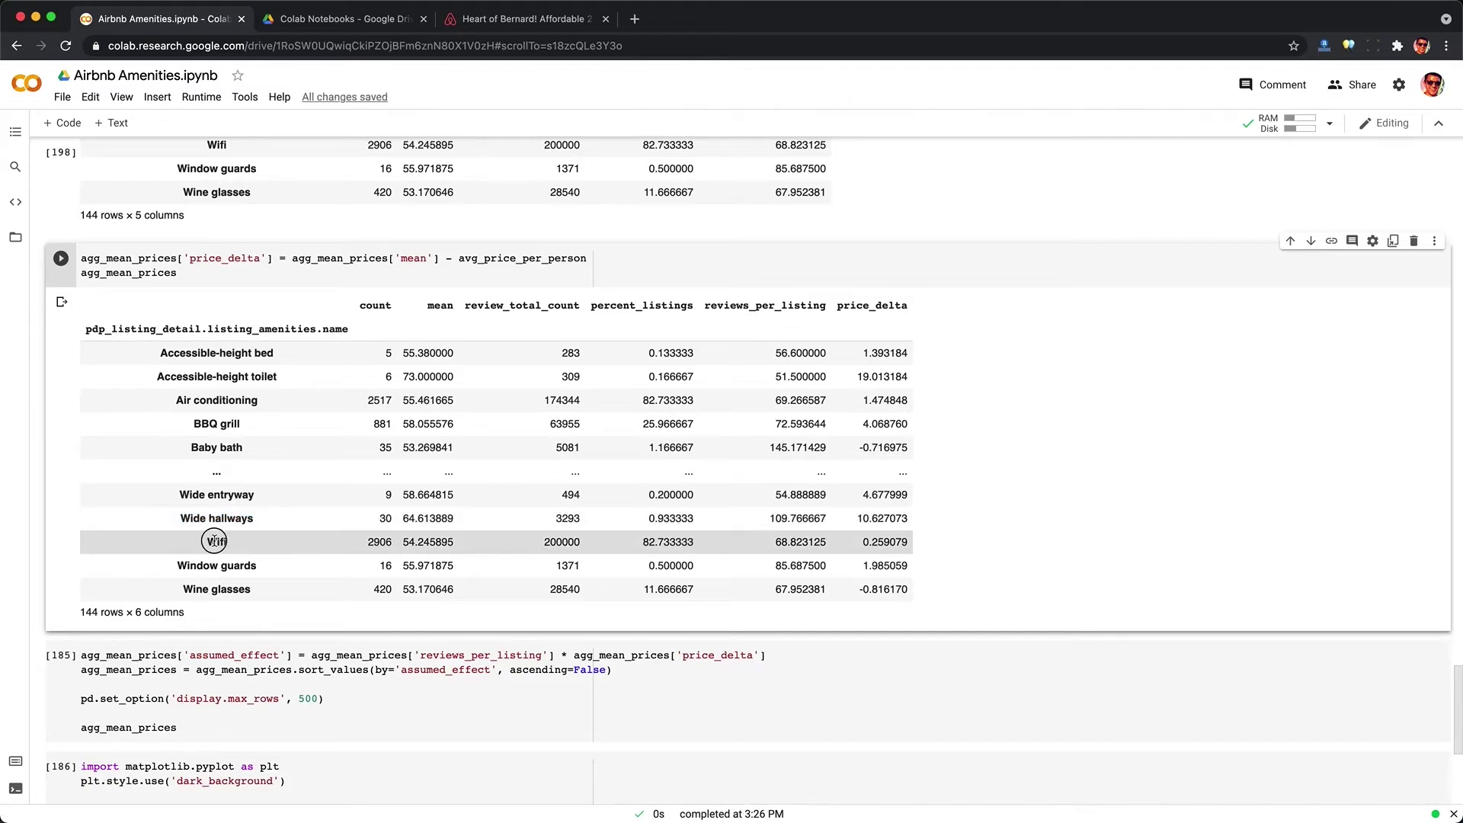
Run the cell that computes assumed_effect as reviews_per_listing times price_delta, sorted descending, with display.max_rows set to 500.
scroll(216, 543, "down", 3)
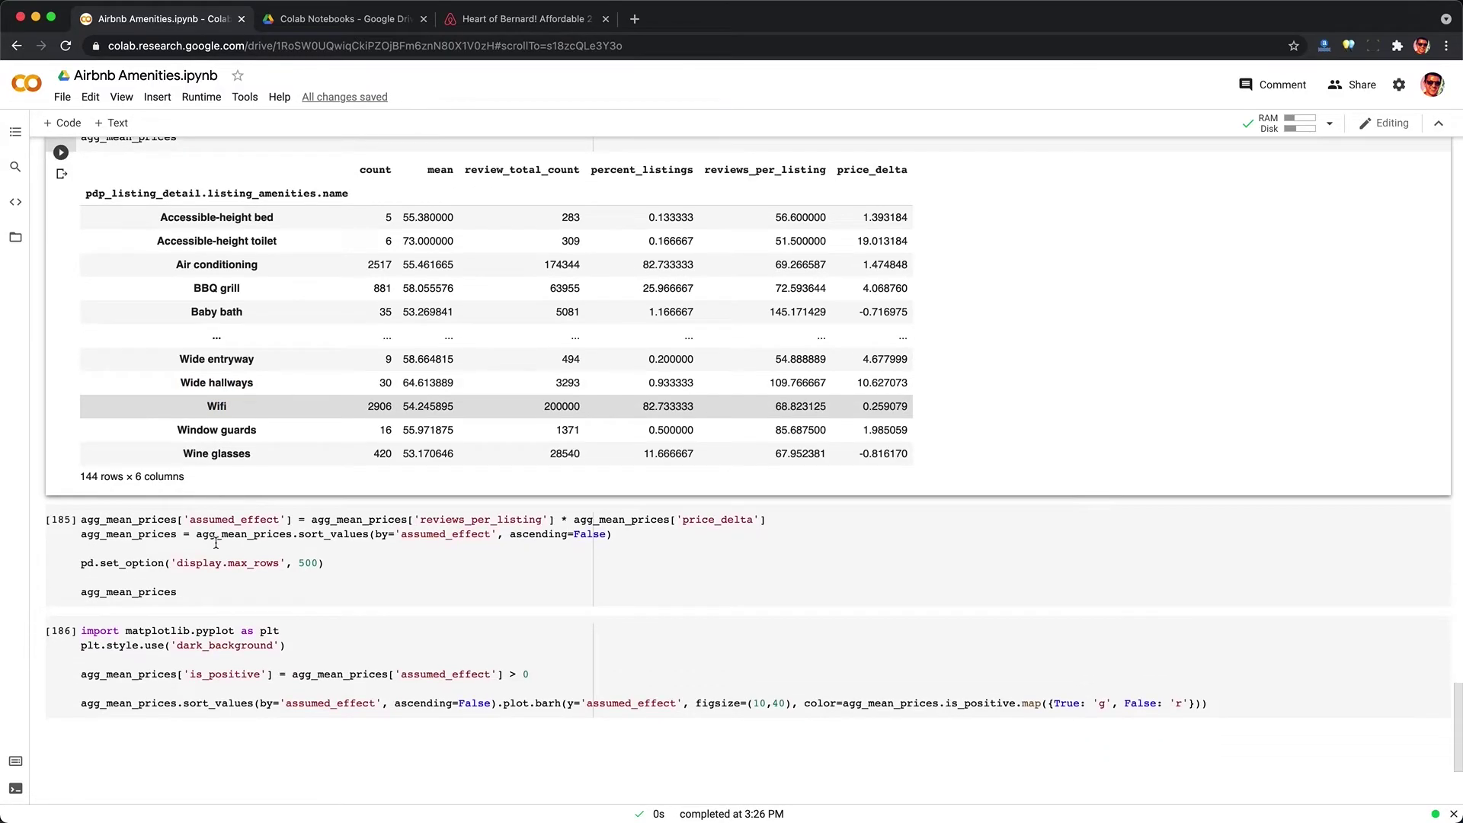
double_click(213, 432)
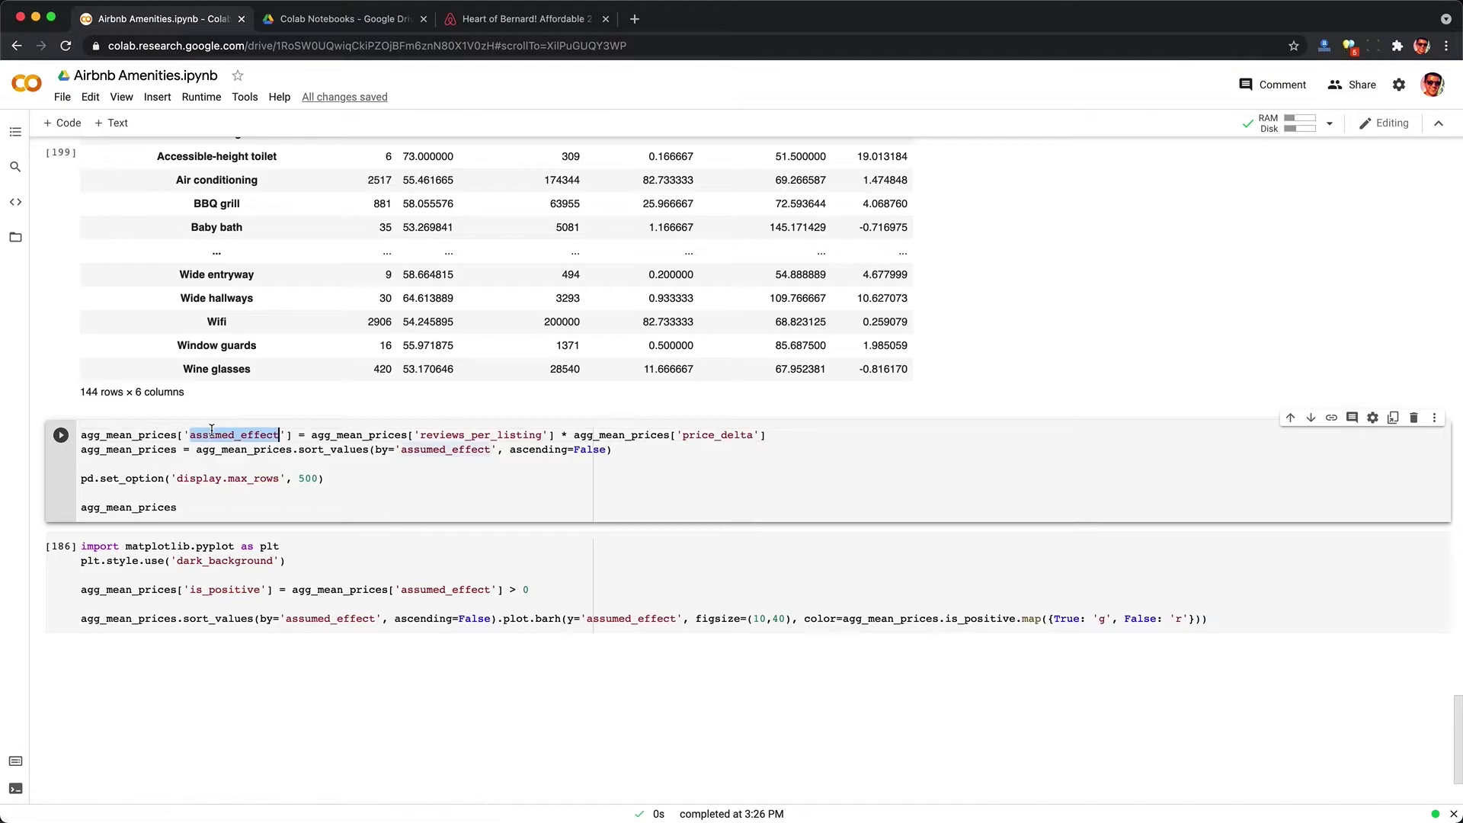
left_click_drag(422, 435, 537, 432)
left_click(542, 433)
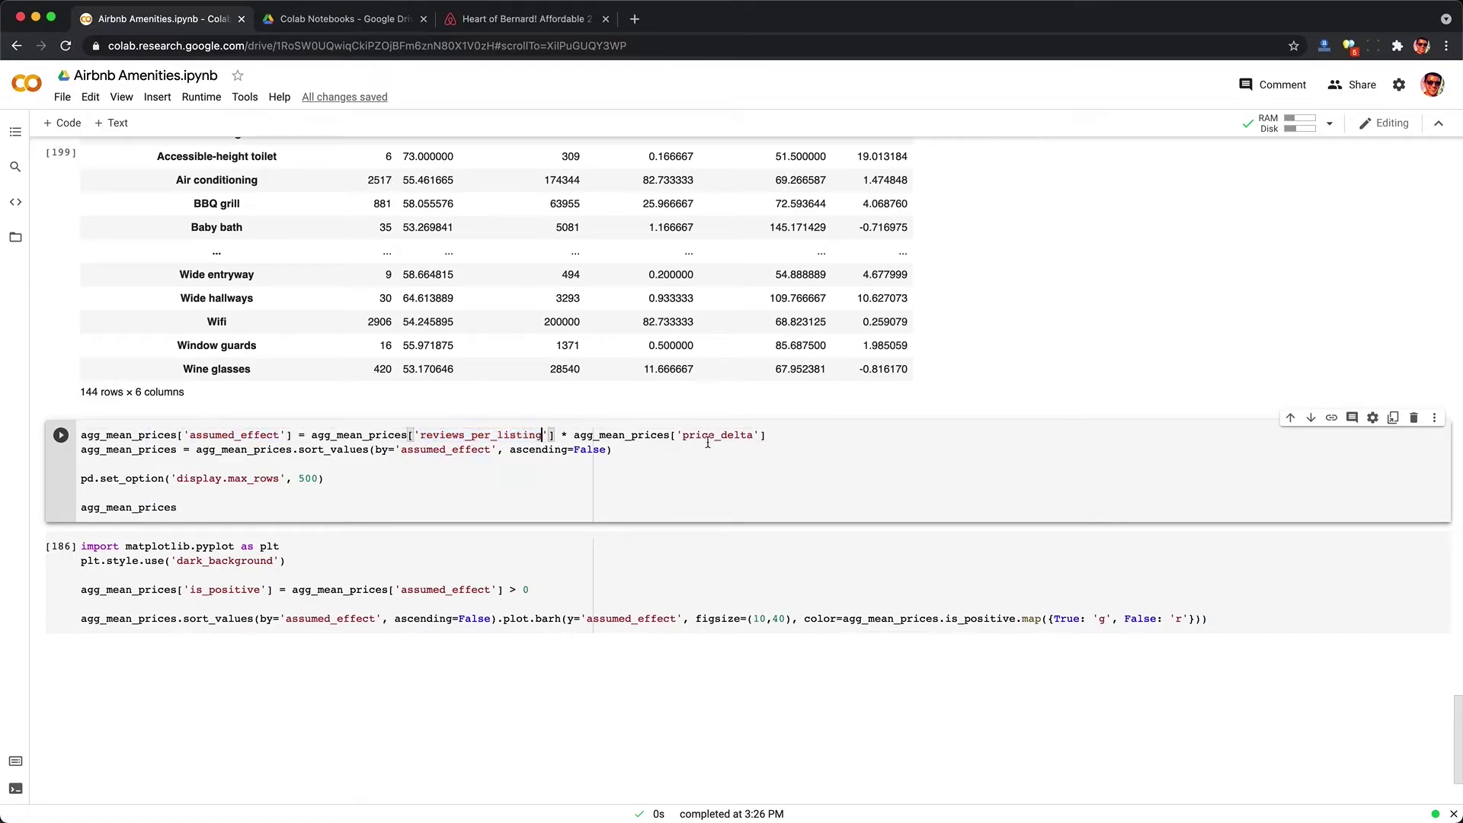
double_click(702, 437)
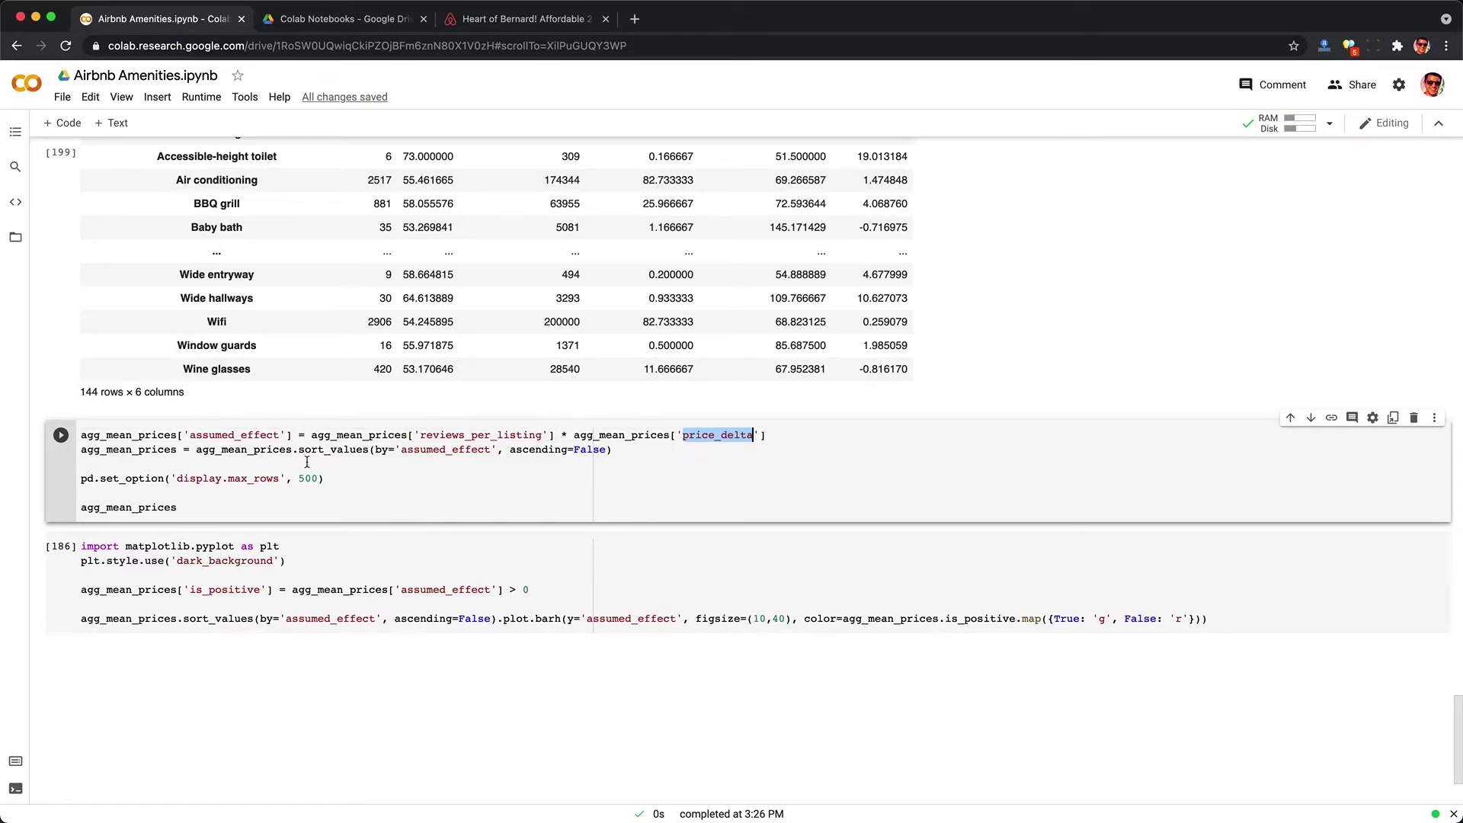
left_click_drag(404, 452, 479, 451)
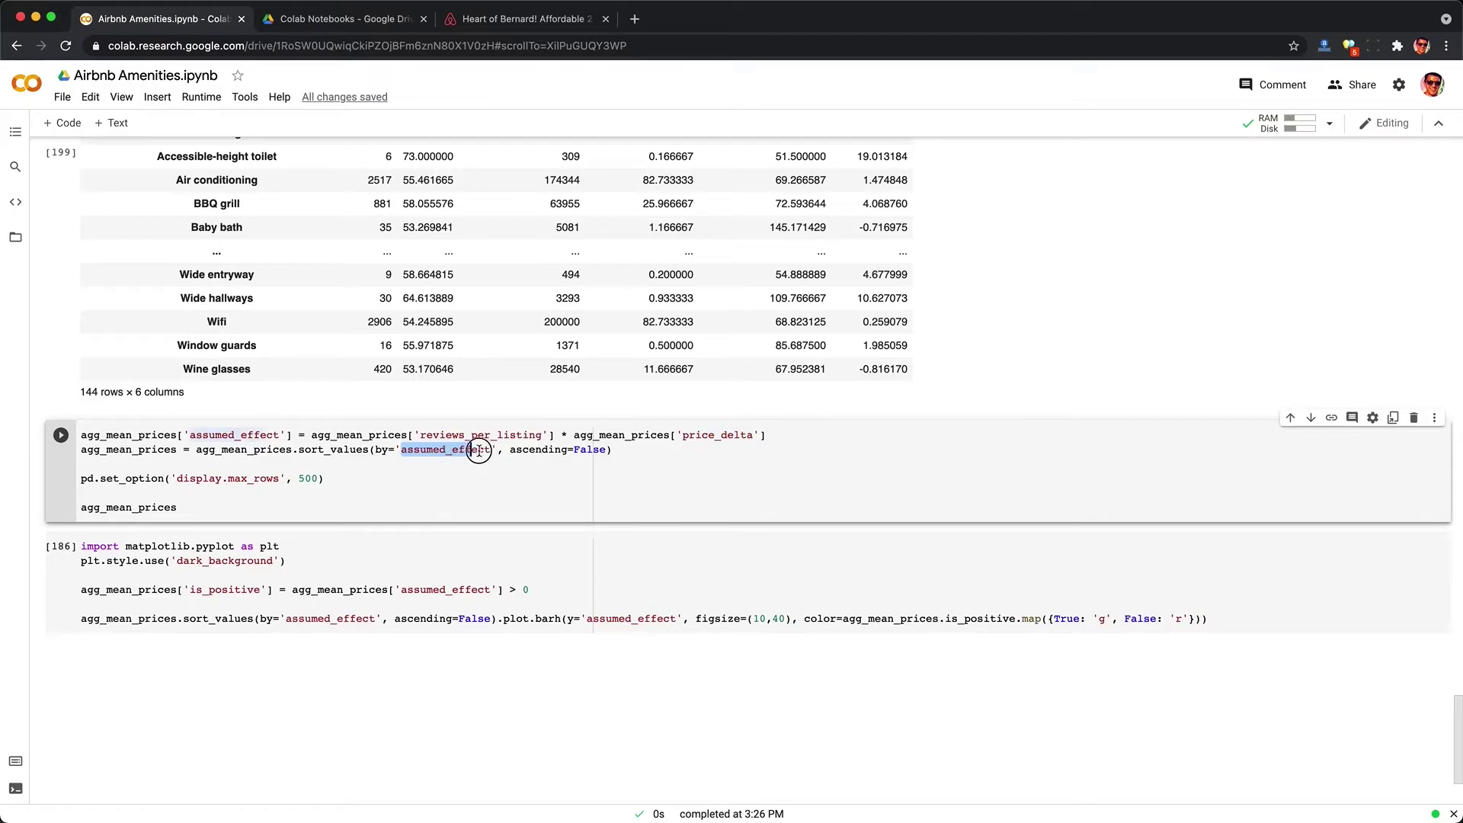
left_click(448, 499)
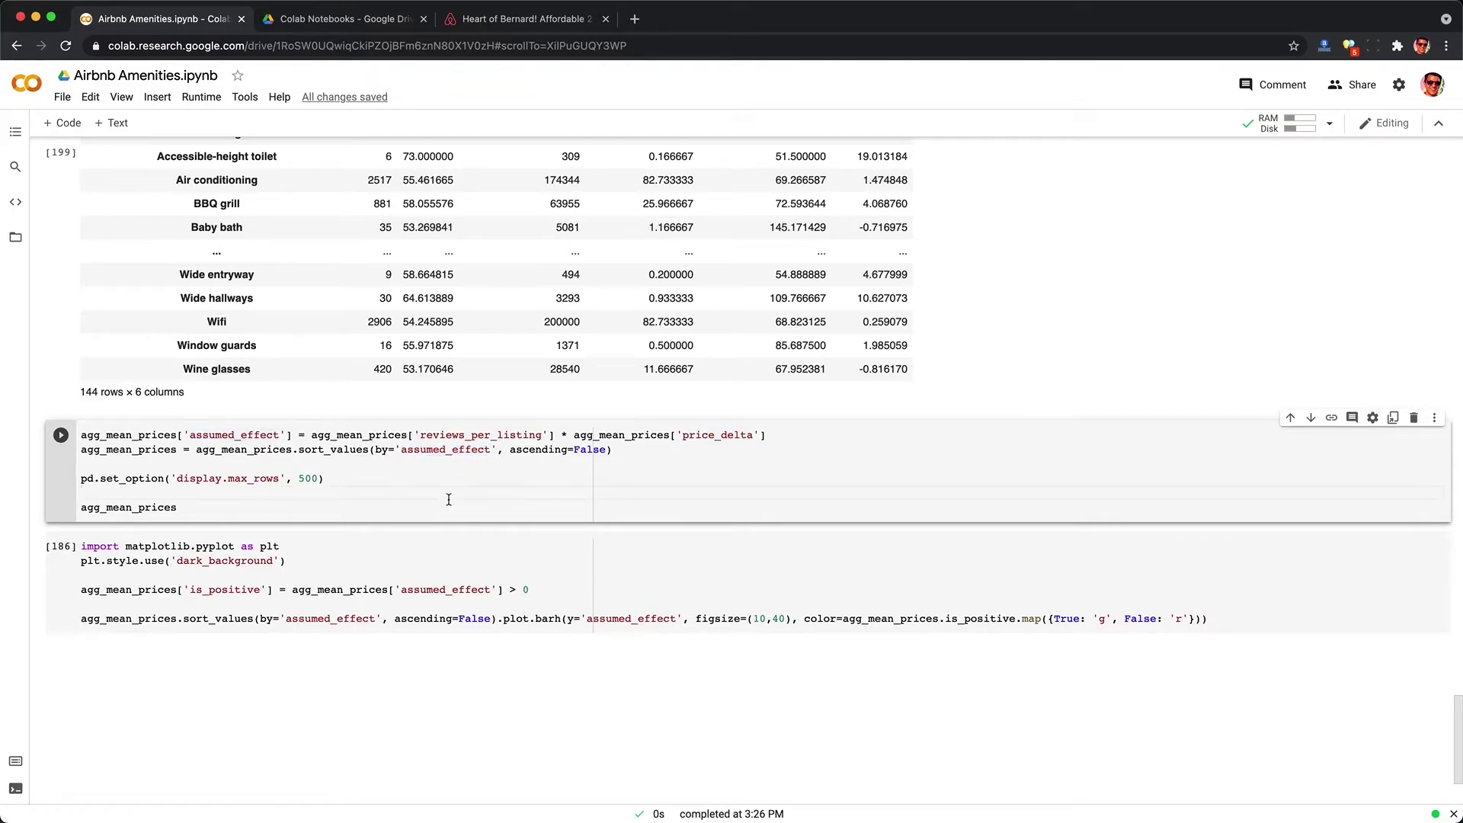
key("ctrl+Return")
Check the price_delta, reviews_per_listing and assumed_effect of Pets allowed at the start of the sorted table.
scroll(473, 533, "up", 20)
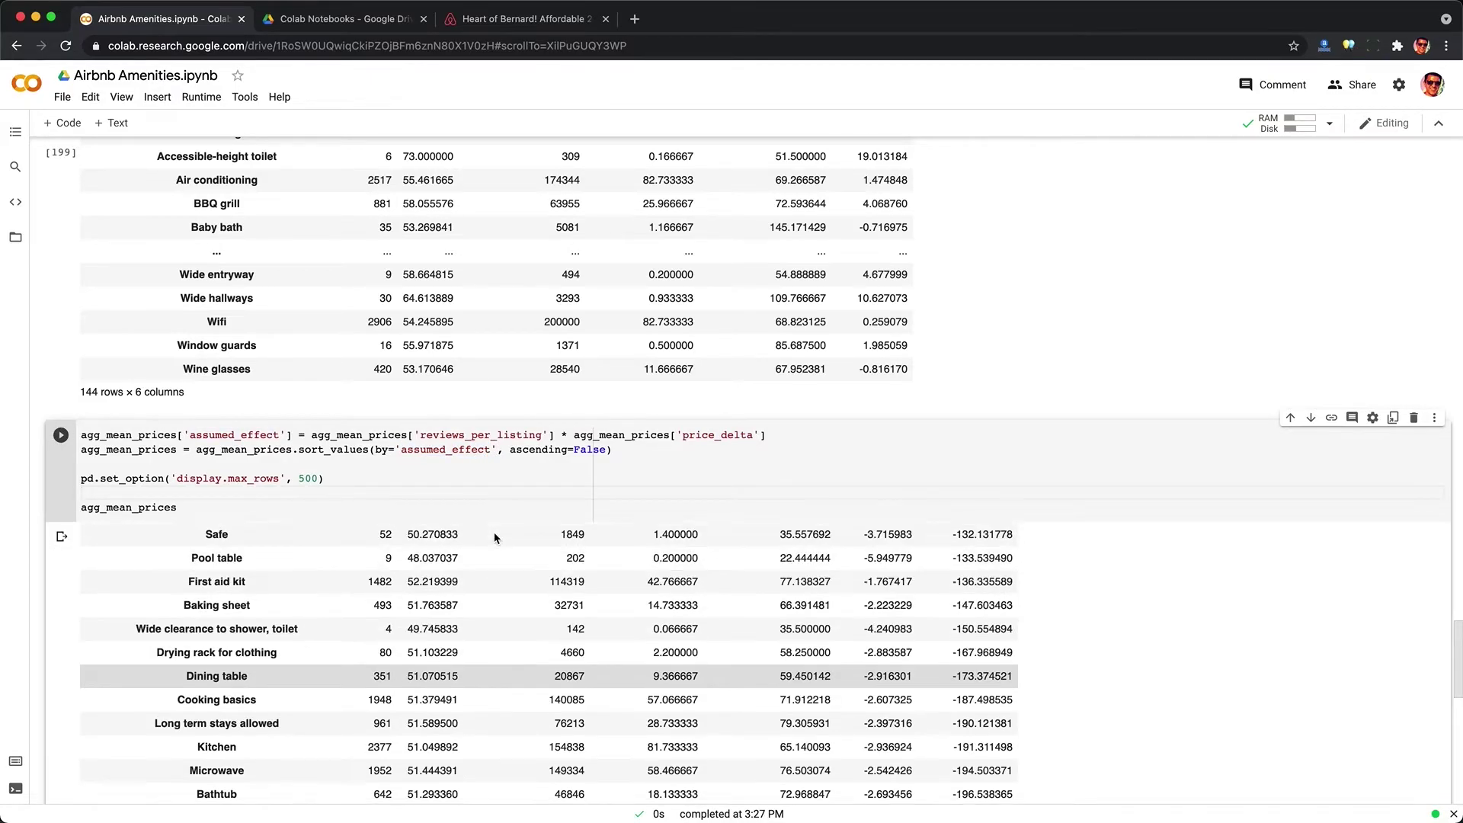
scroll(495, 538, "up", 1)
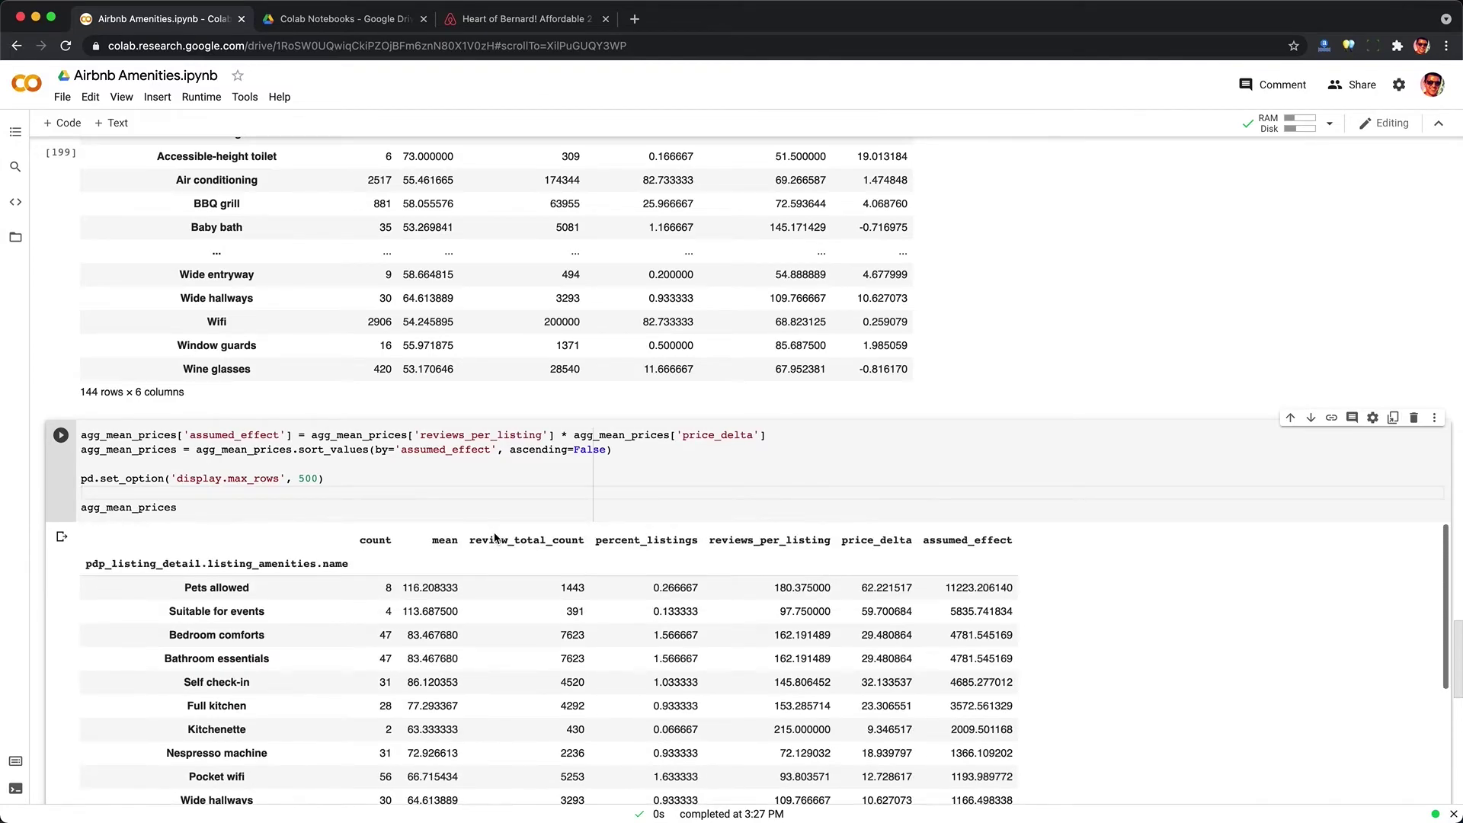
left_click_drag(172, 587, 250, 585)
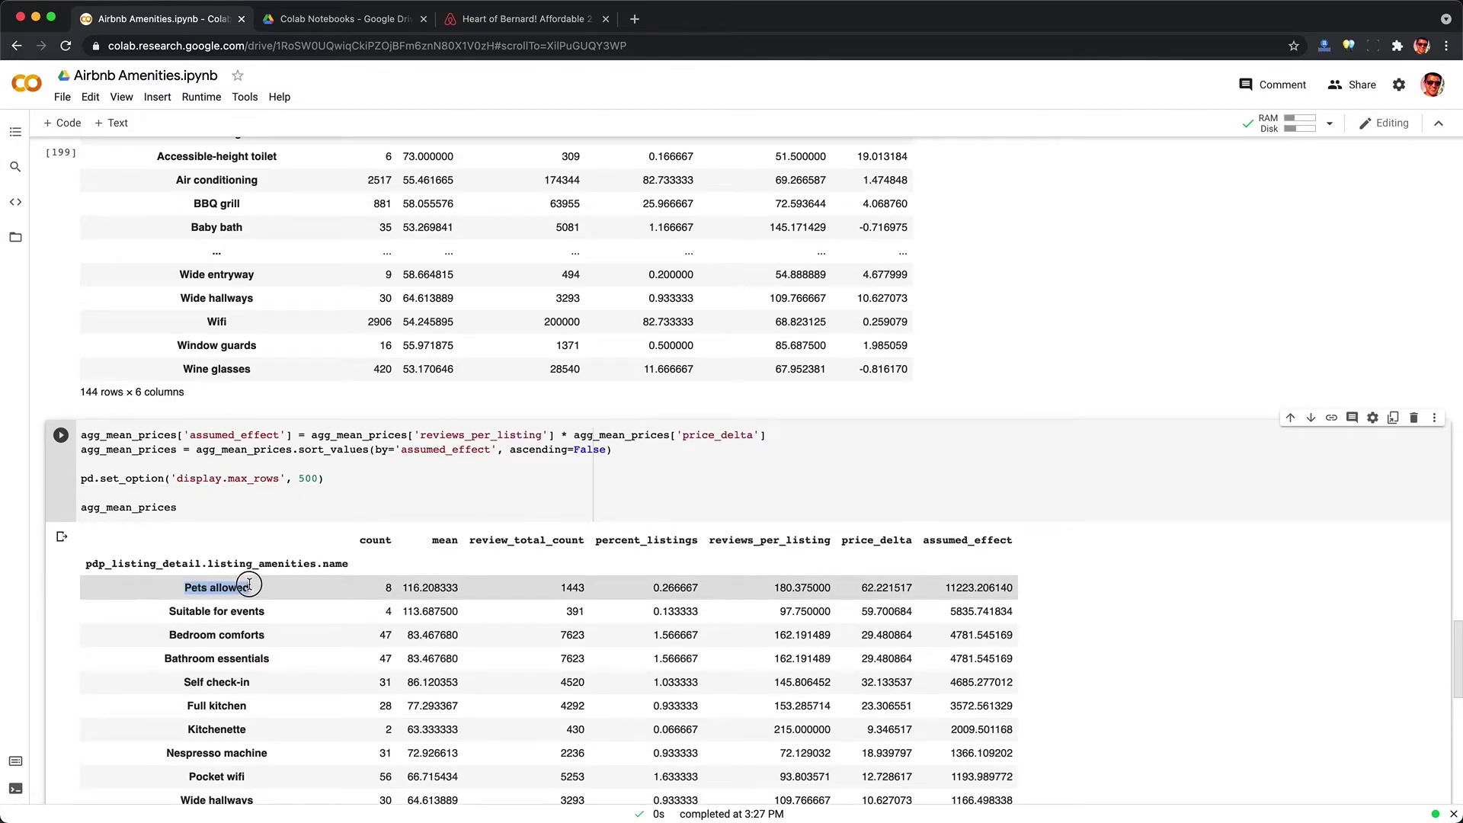
left_click(255, 589)
left_click_drag(866, 588, 915, 591)
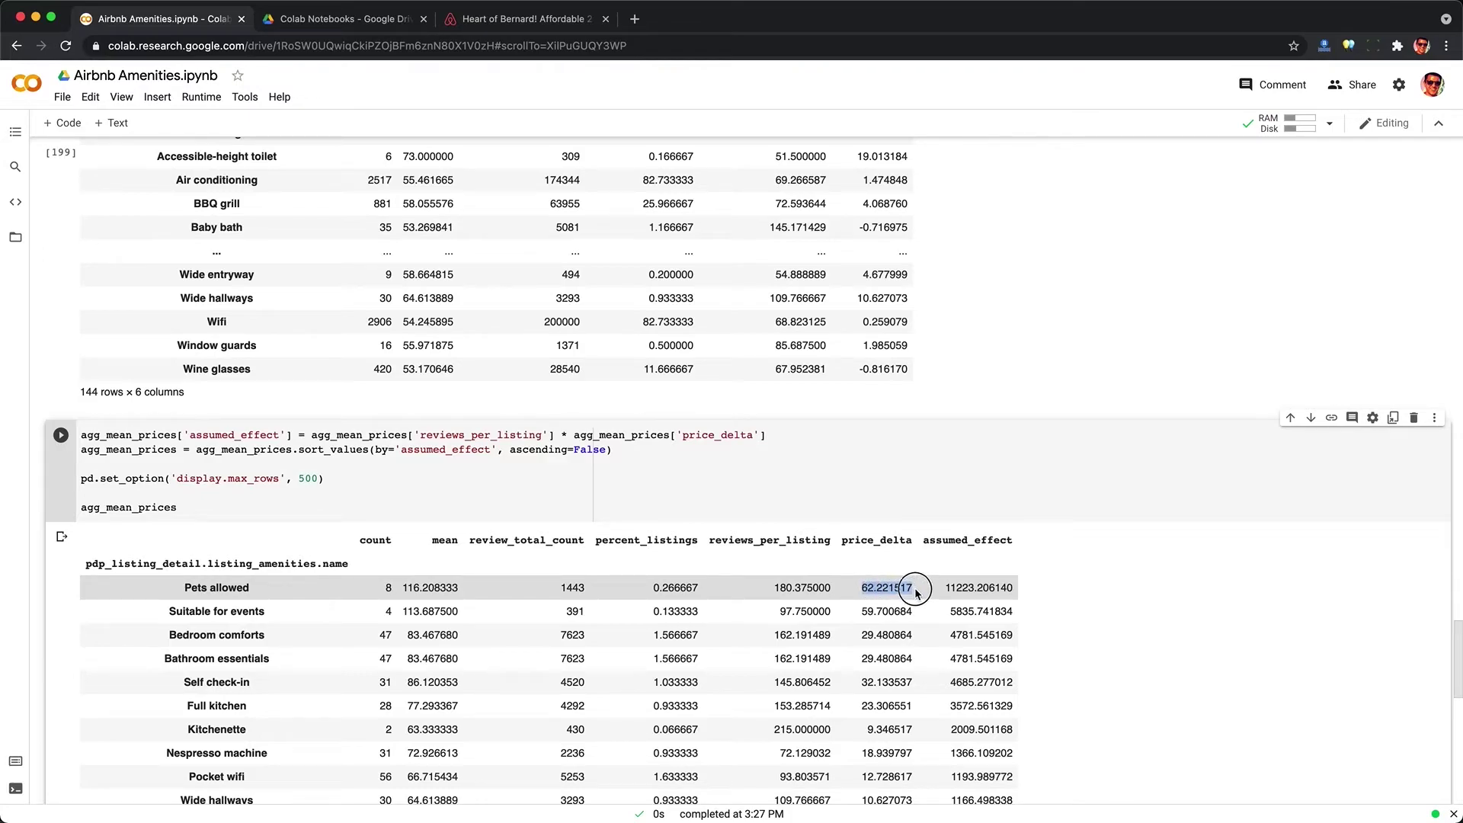
left_click_drag(775, 592, 843, 592)
left_click(853, 593)
left_click_drag(949, 588, 1019, 588)
left_click(1033, 589)
Look over the amenities with the highest assumed_effect, including Suitable for events.
scroll(1036, 587, "down", 1)
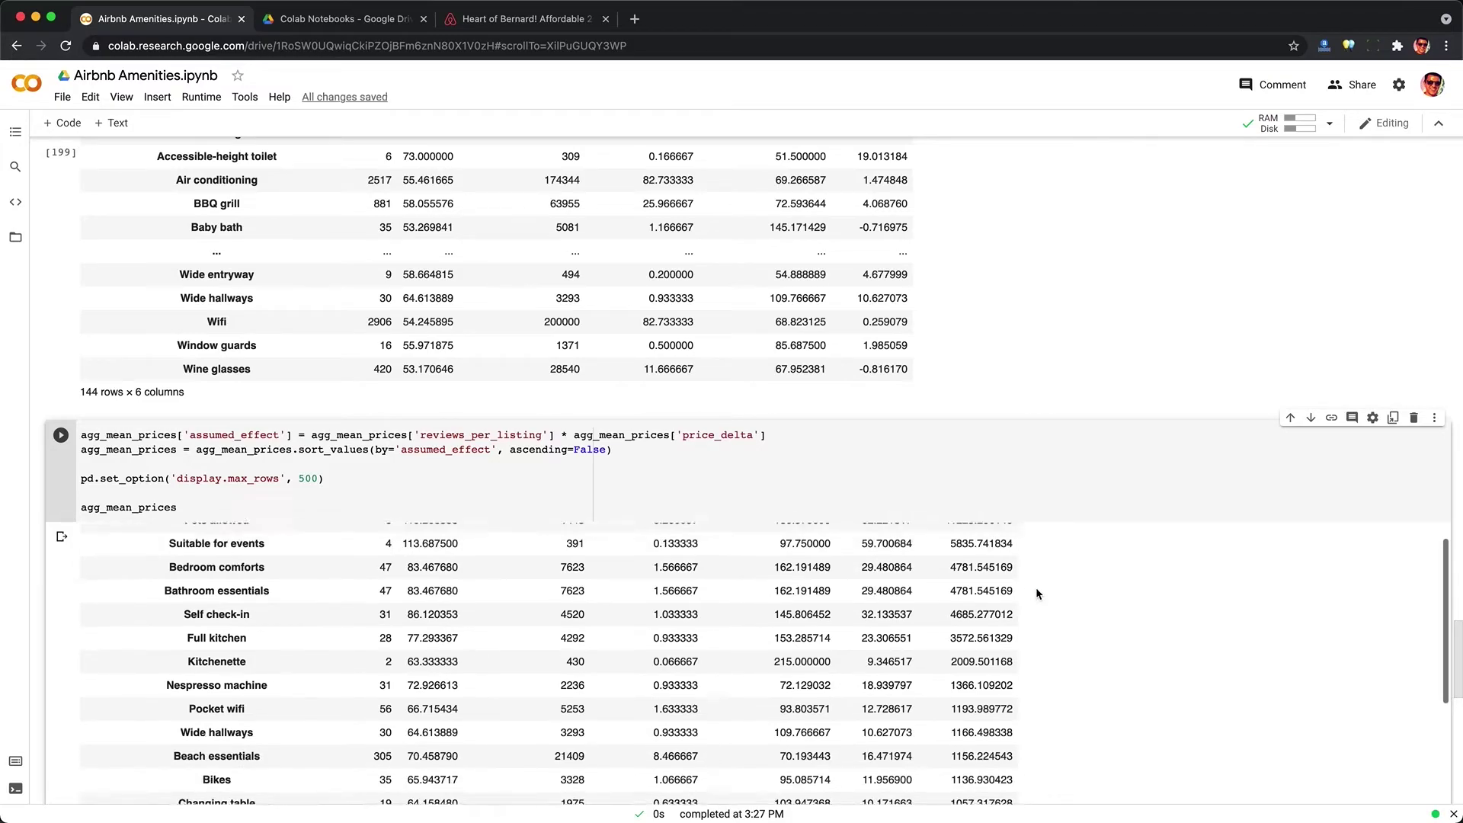
scroll(1036, 591, "up", 2)
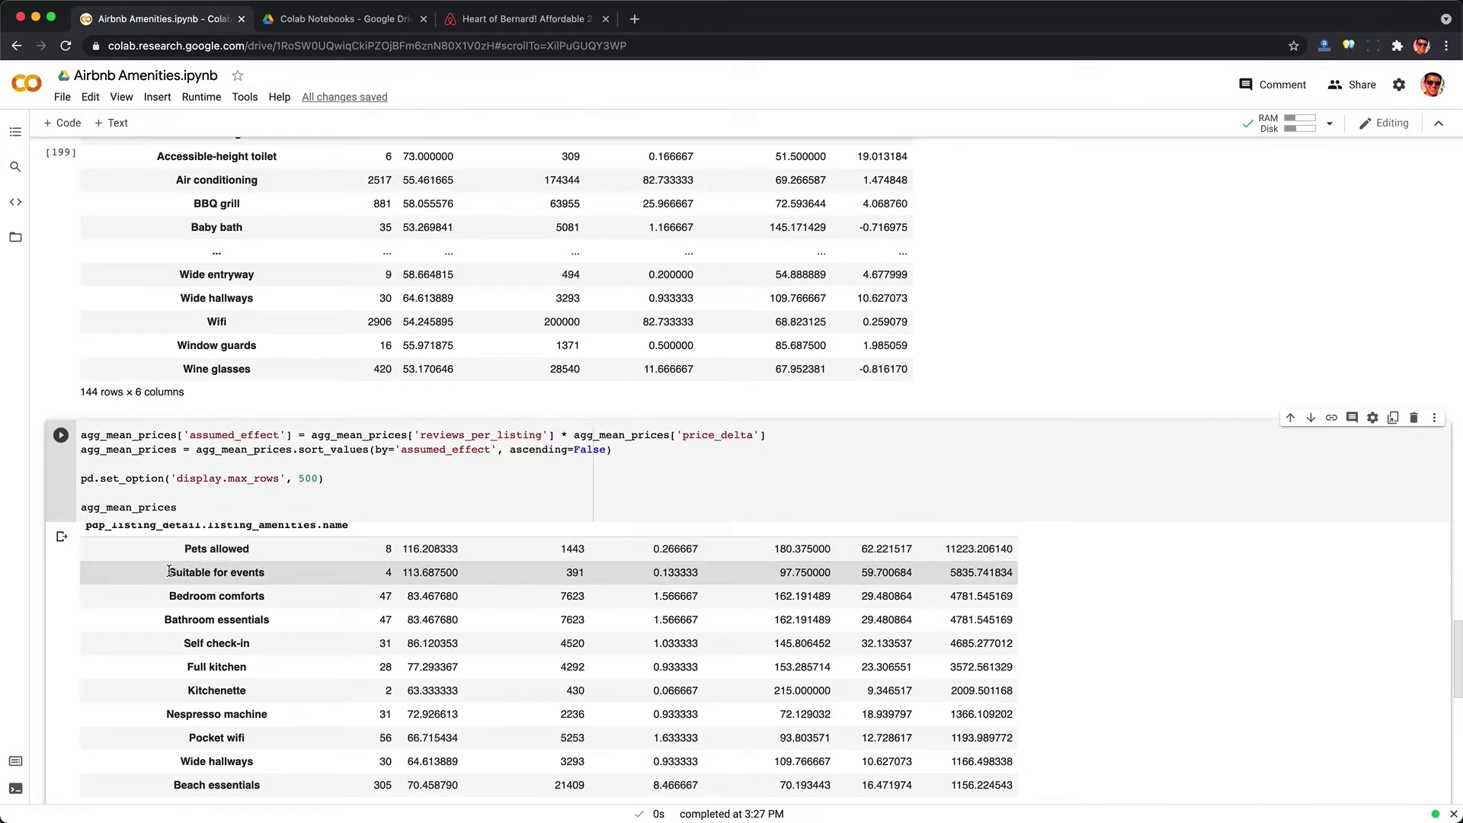
left_click_drag(170, 571, 275, 576)
scroll(273, 569, "up", 2)
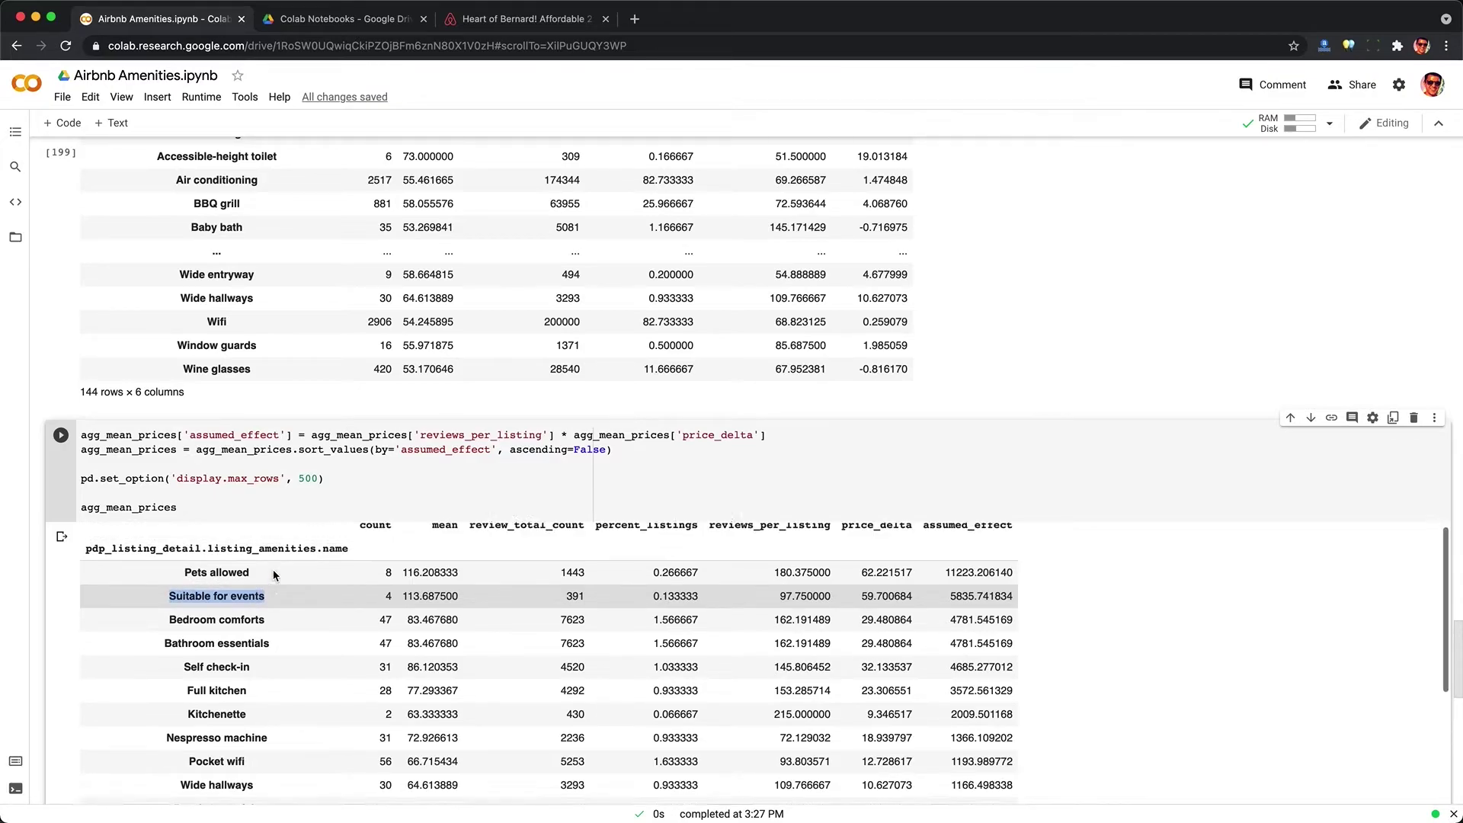
left_click(213, 592)
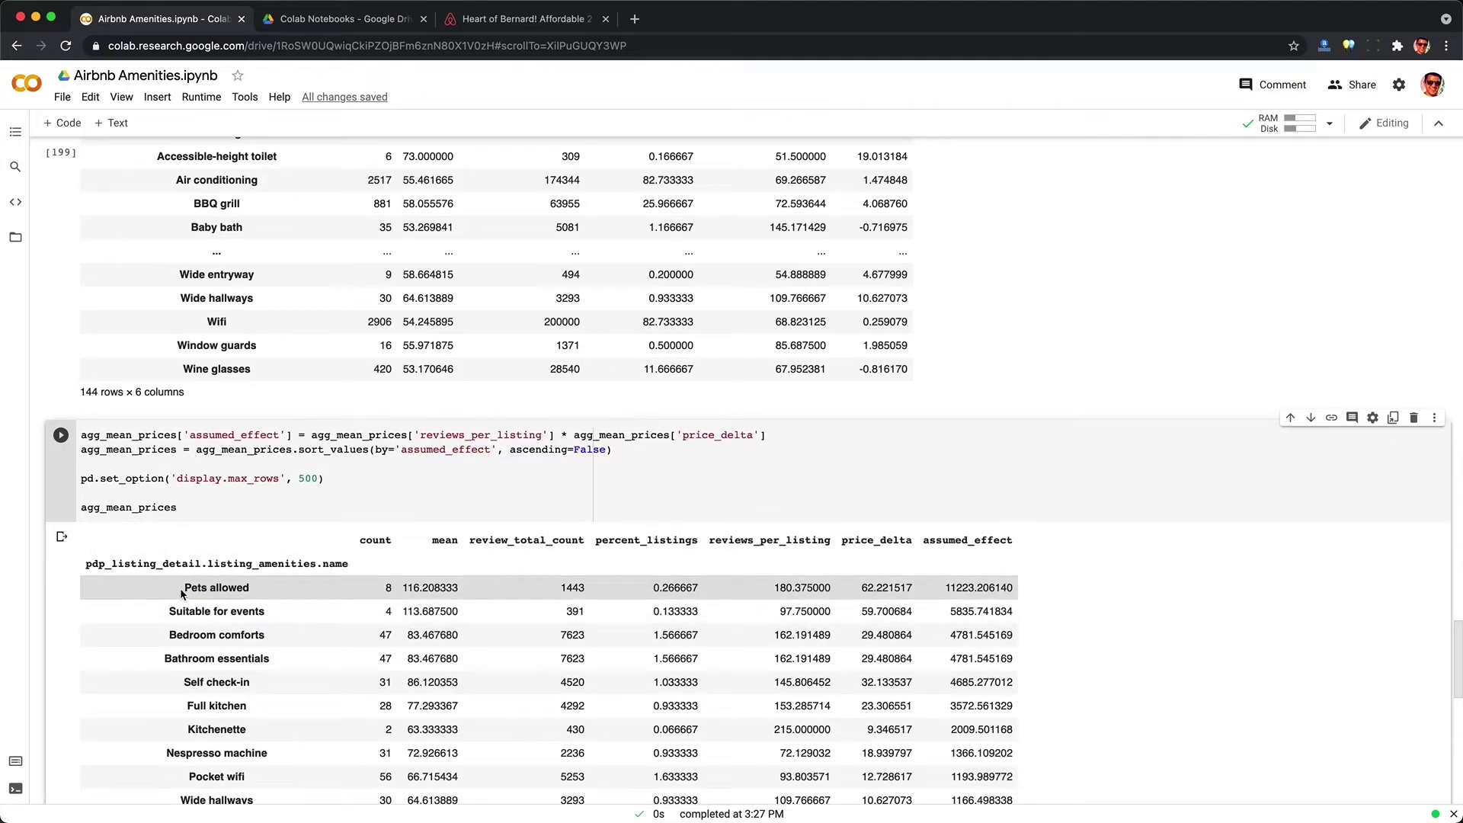
Check percent_listings and assumed_effect for the Pets allowed and Suitable for events rows.
left_click_drag(183, 593, 270, 595)
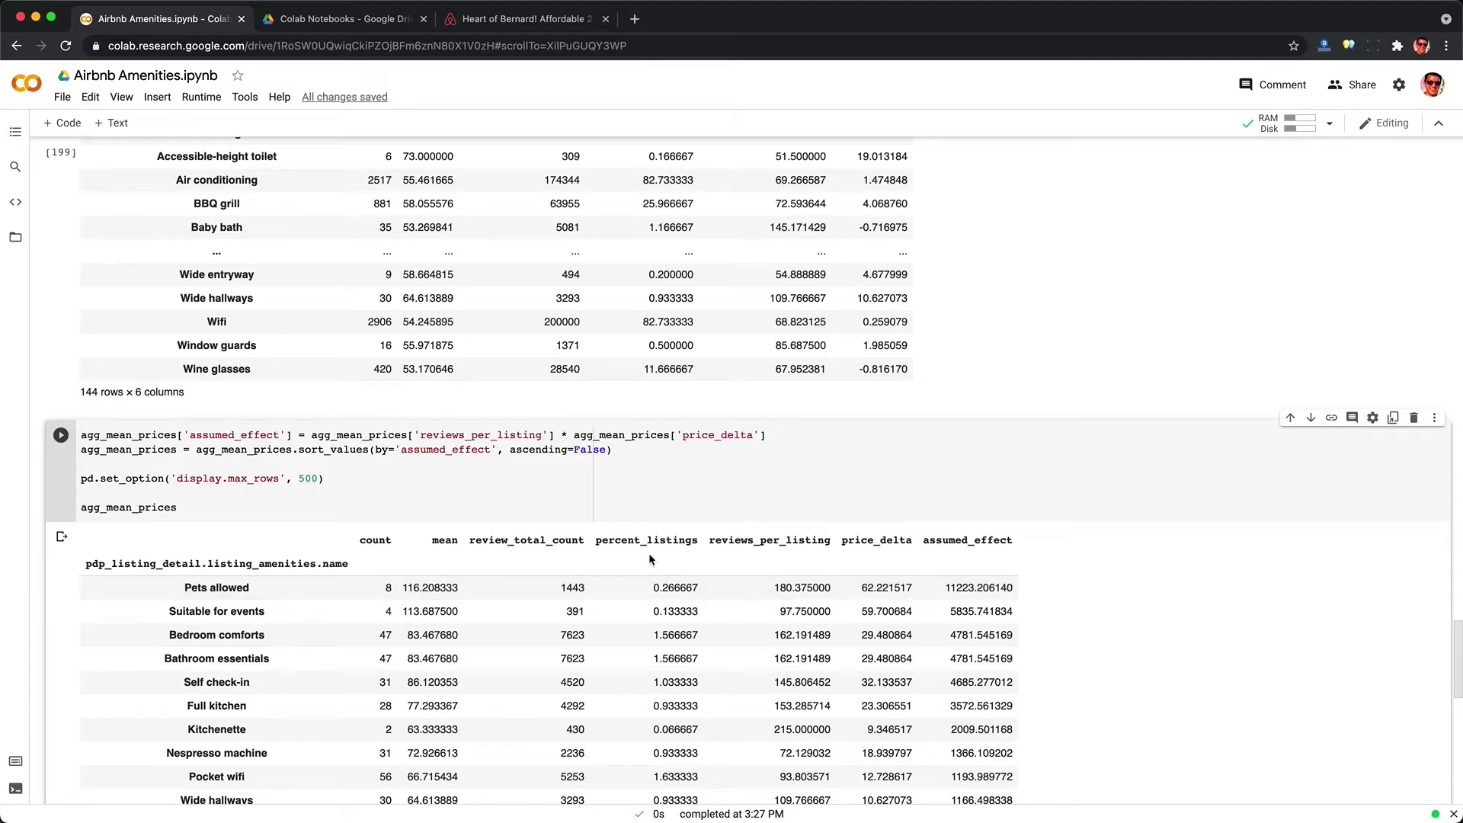
left_click_drag(596, 541, 693, 539)
left_click_drag(653, 588, 1014, 590)
left_click(1010, 587)
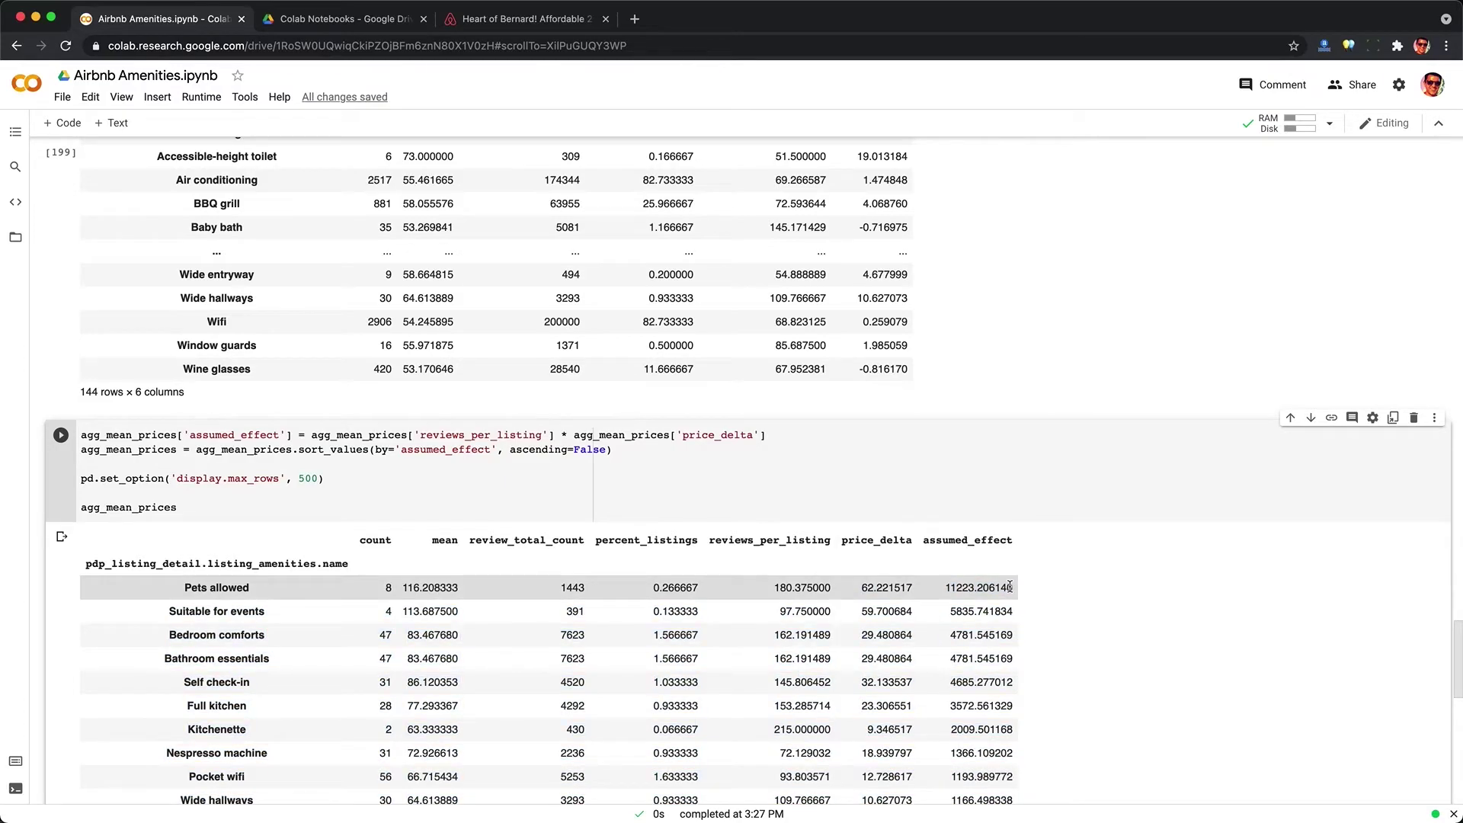
left_click_drag(653, 611, 709, 618)
left_click_drag(853, 614, 1014, 613)
left_click(963, 608)
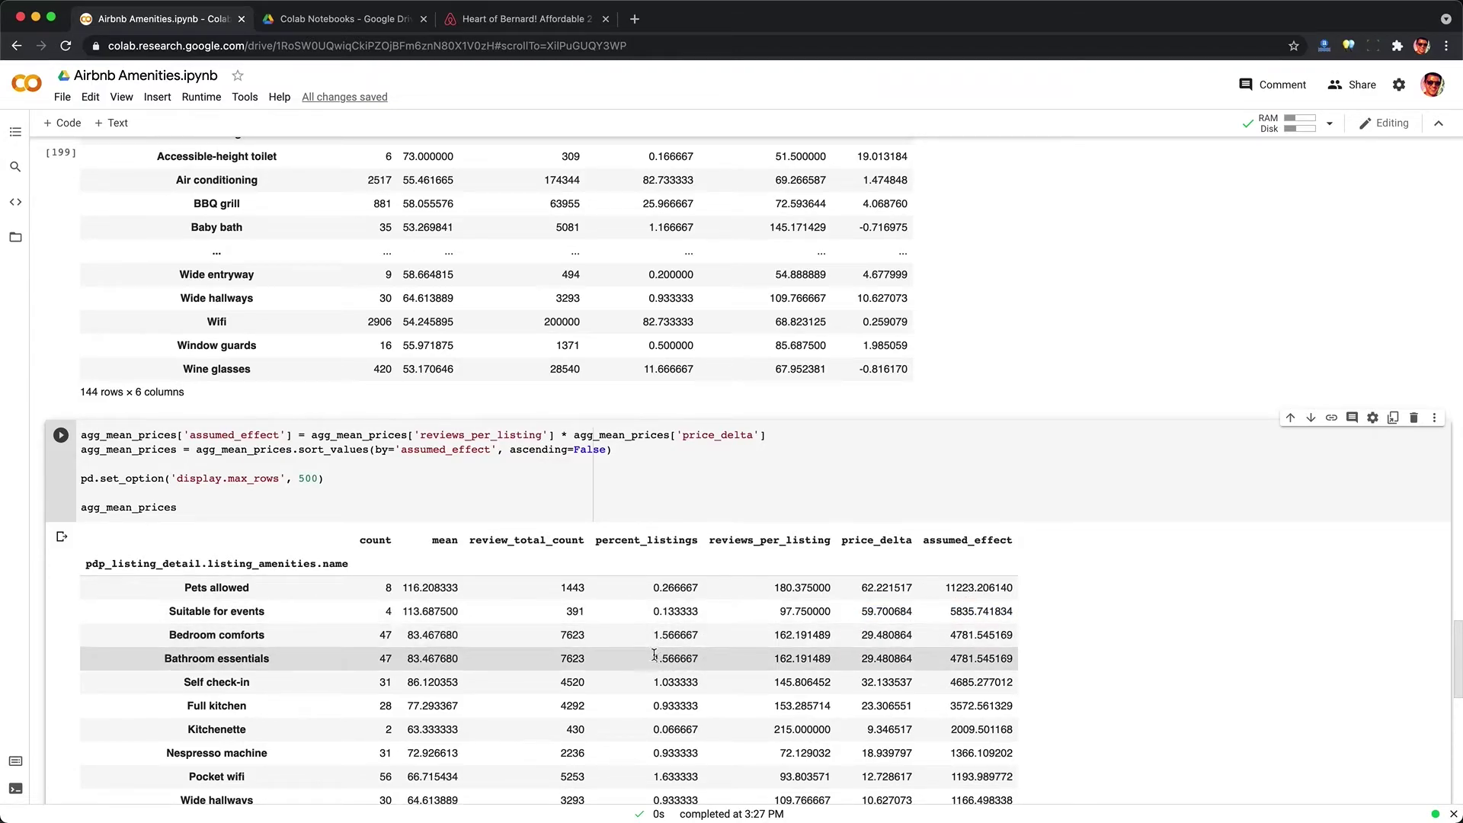
Compare percent_listings and assumed_effect across the Self check-in, Full kitchen and Kitchenette rows.
left_click_drag(653, 682, 696, 686)
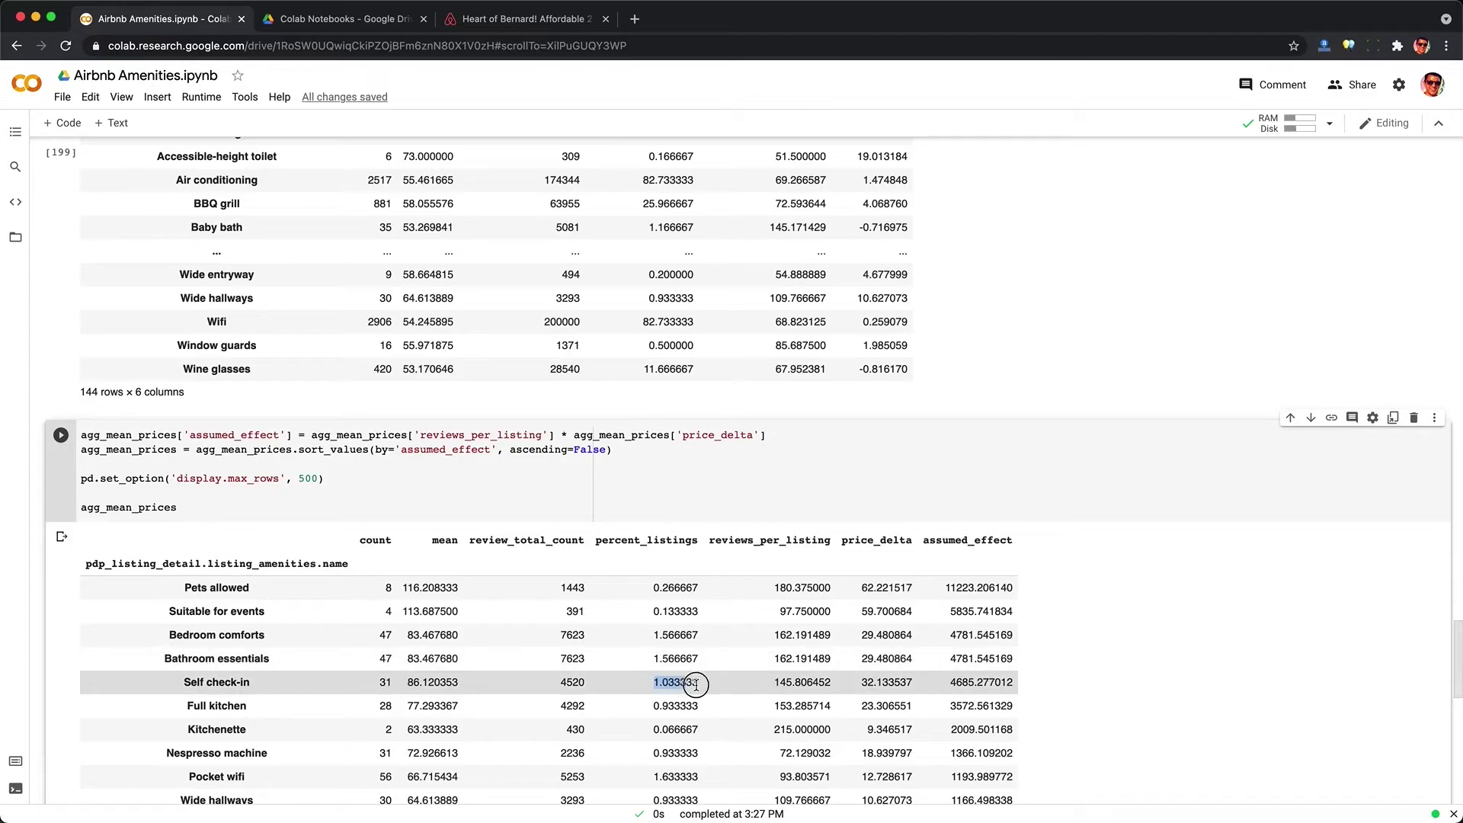
scroll(706, 686, "down", 3)
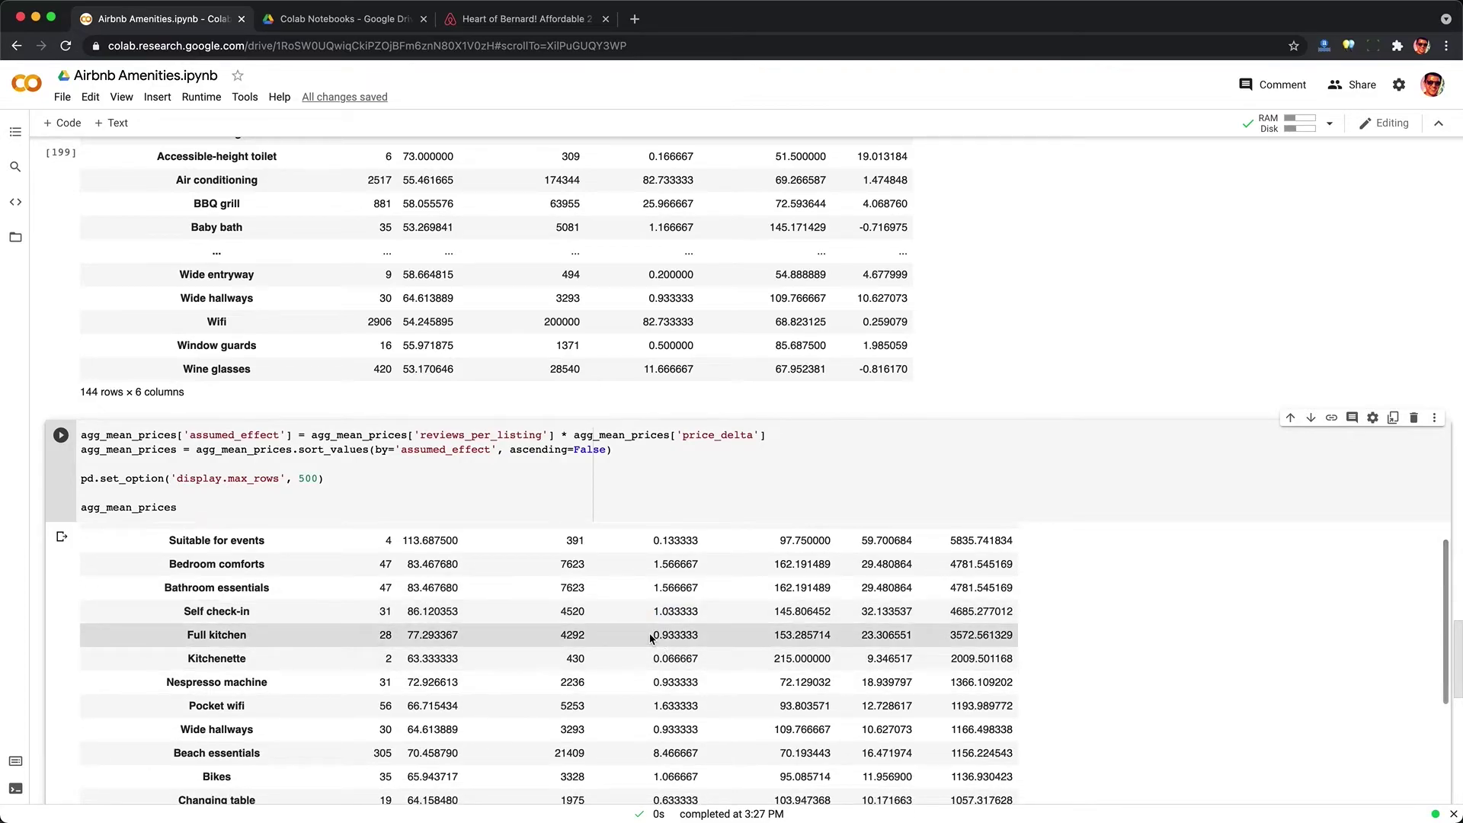
left_click_drag(653, 635, 691, 654)
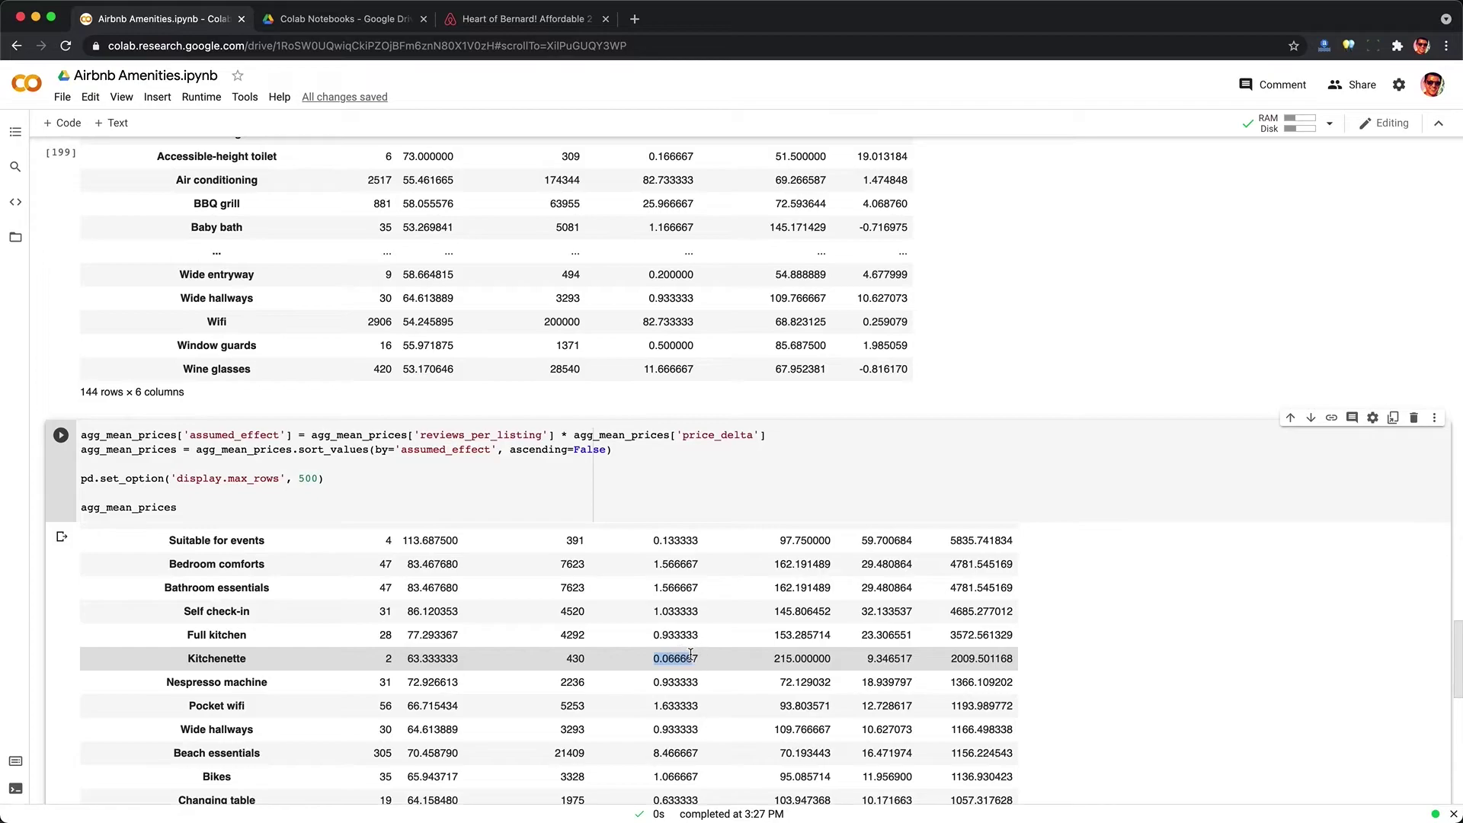
left_click_drag(1016, 666, 951, 637)
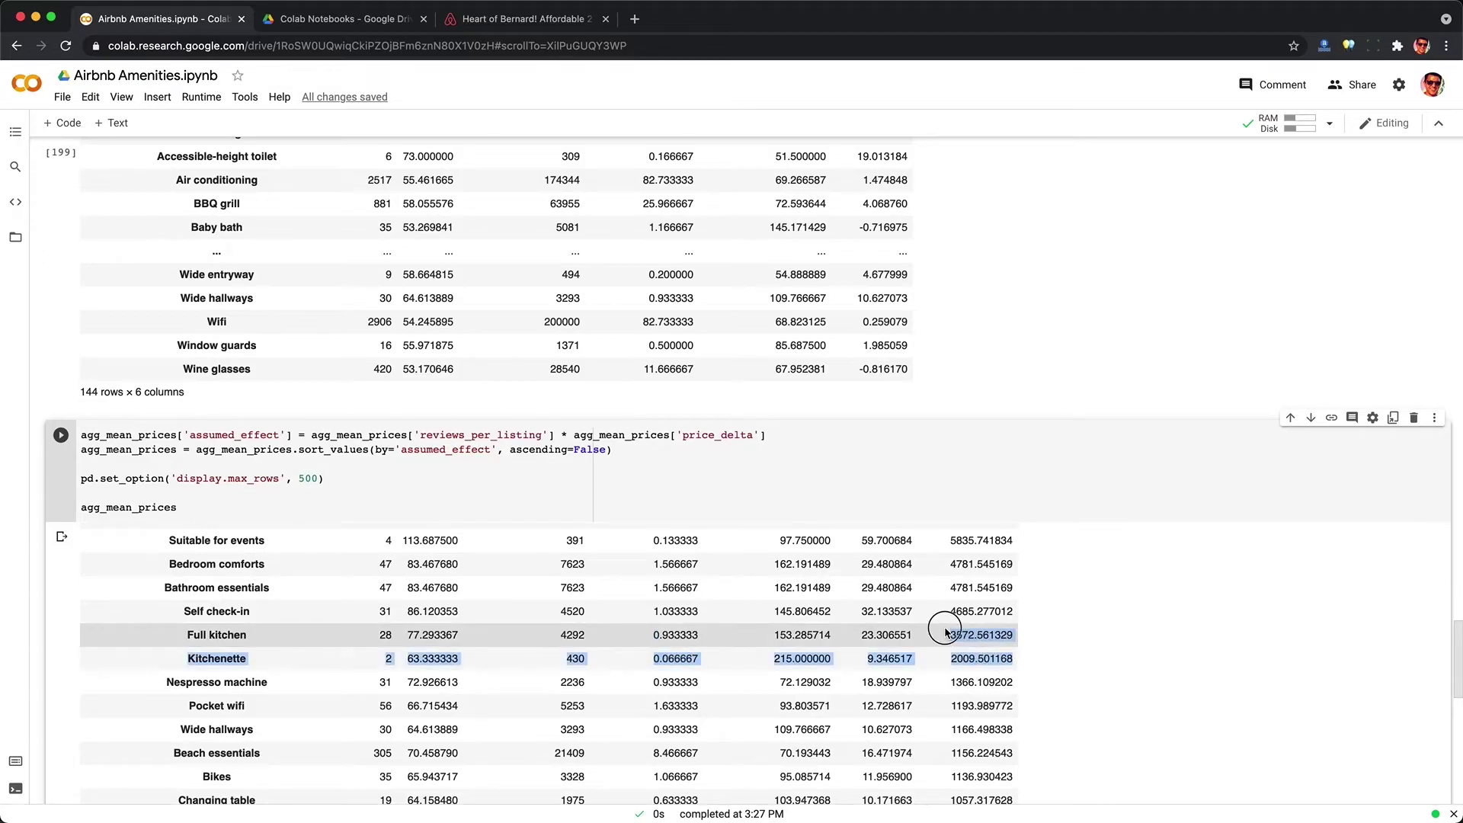
left_click(810, 657)
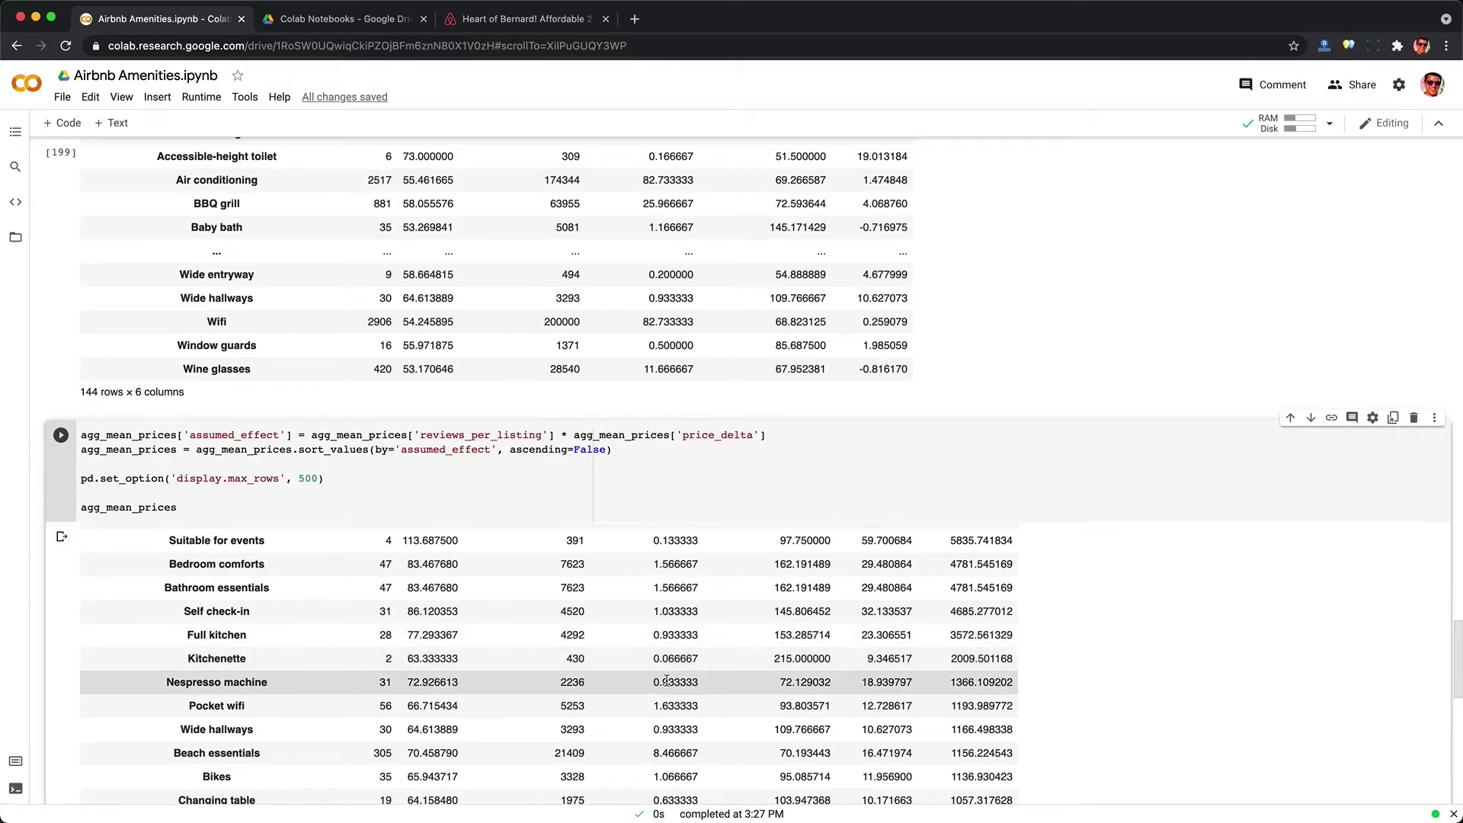
Review the Nespresso machine, Pocket wifi, Wide hallways and Babysitter recommendations rows in the sorted amenities table.
left_click_drag(161, 686, 270, 679)
left_click(270, 680)
scroll(269, 682, "down", 3)
left_click_drag(188, 611, 248, 635)
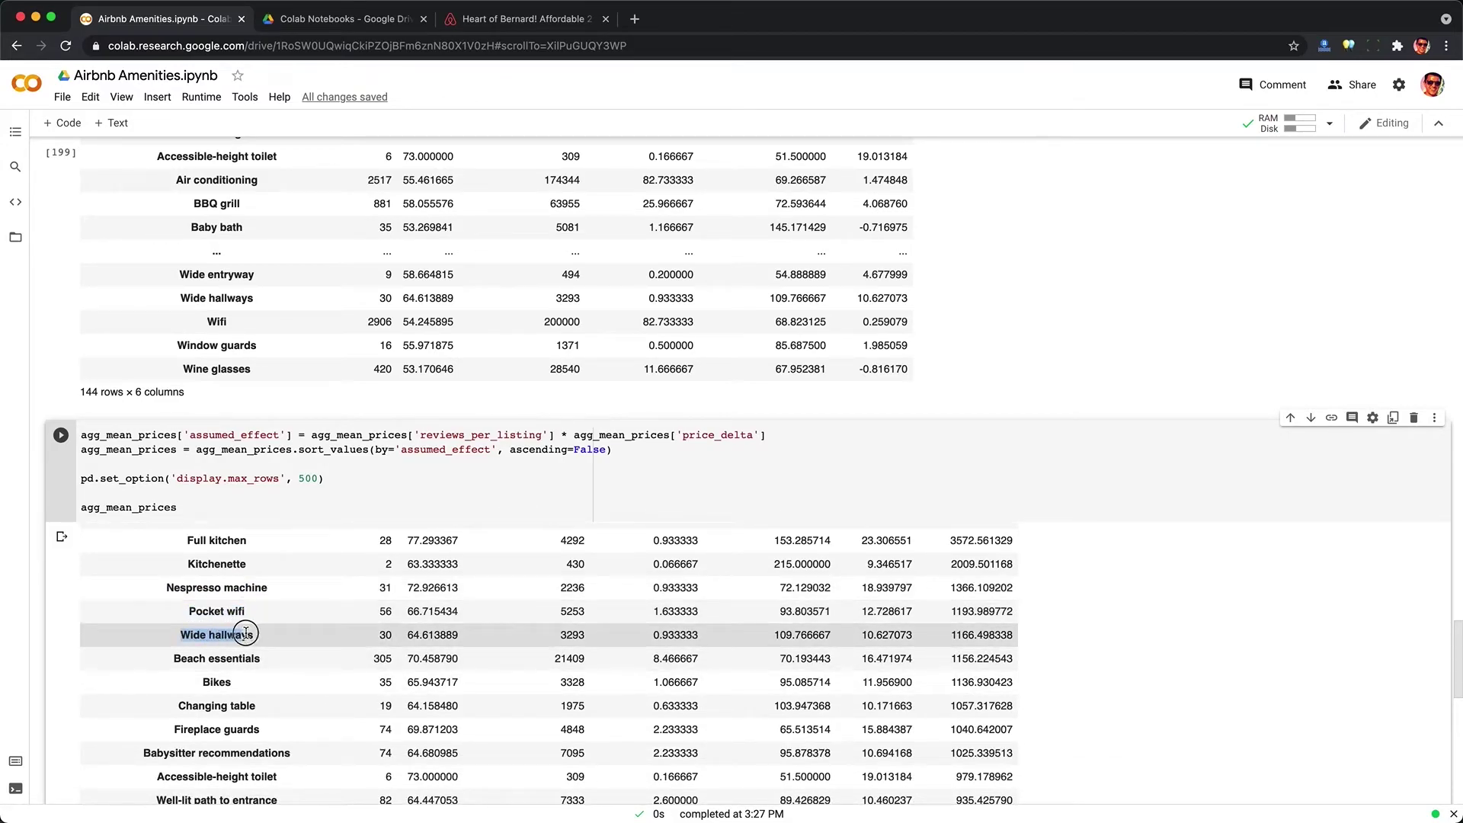
scroll(200, 691, "down", 3)
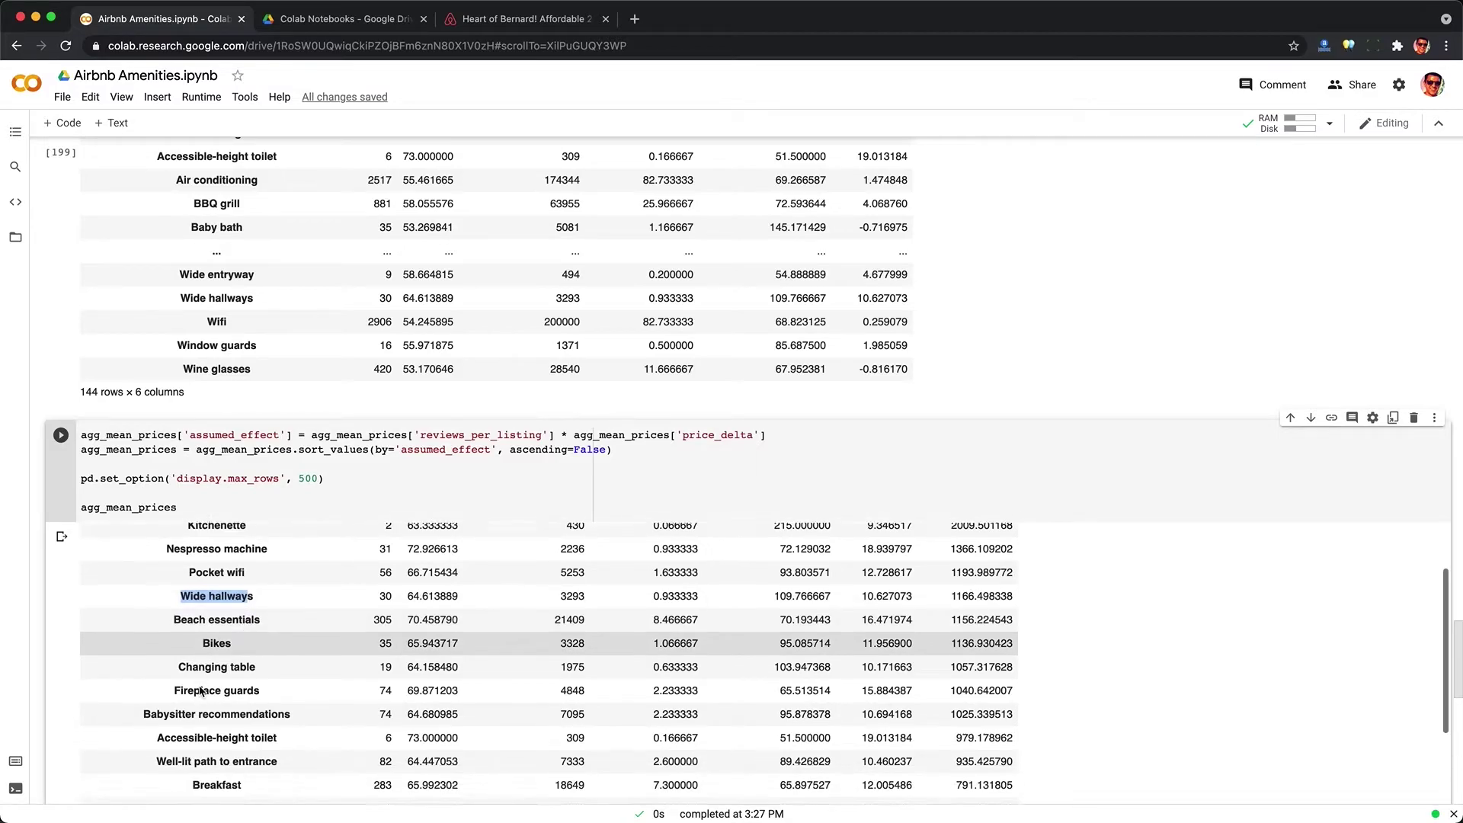
left_click_drag(145, 658, 297, 660)
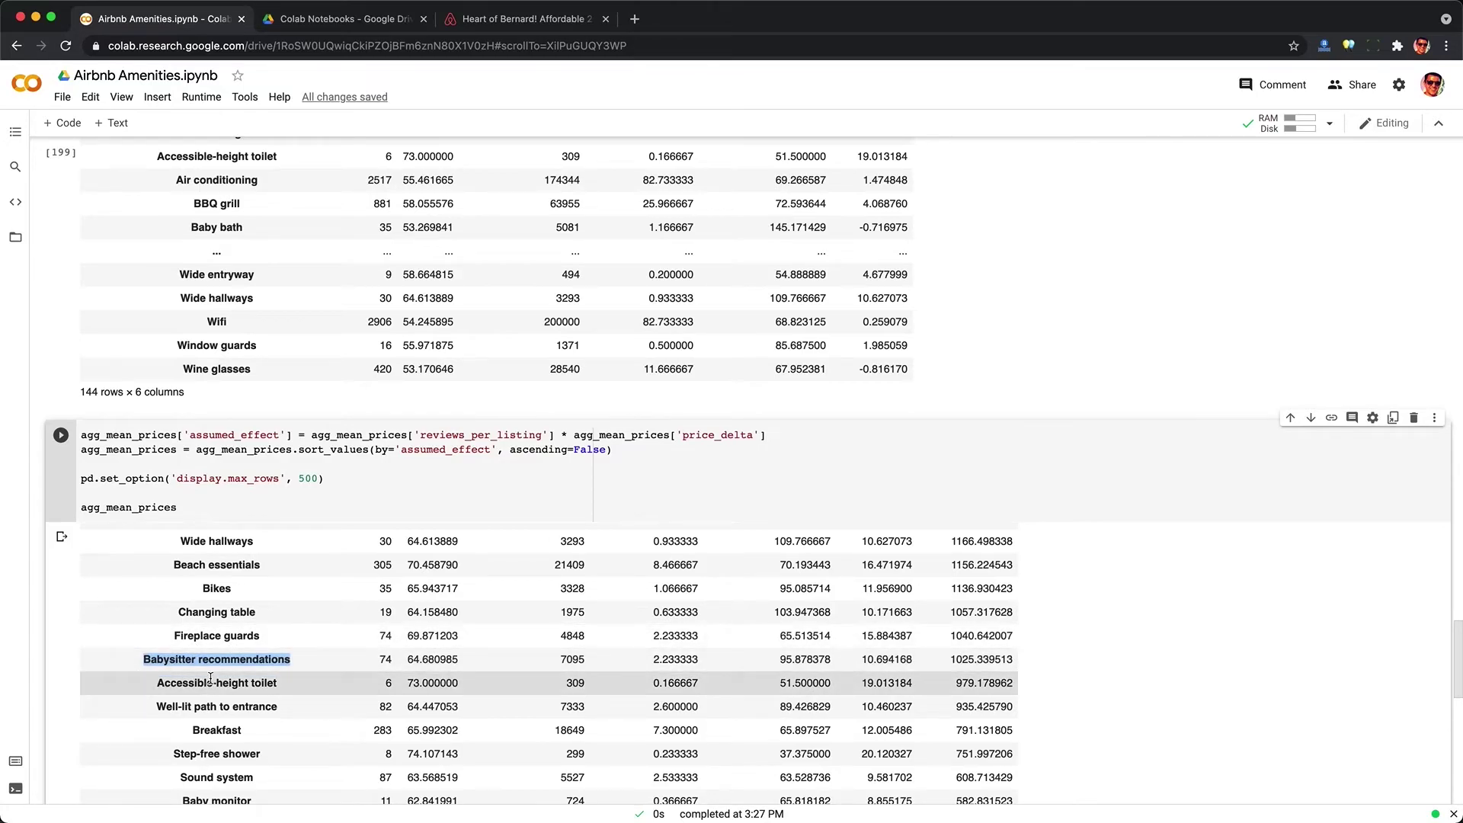
Examine the amenities from Well-lit path to entrance down to Baby monitor.
scroll(277, 678, "down", 1)
left_click_drag(288, 663, 169, 660)
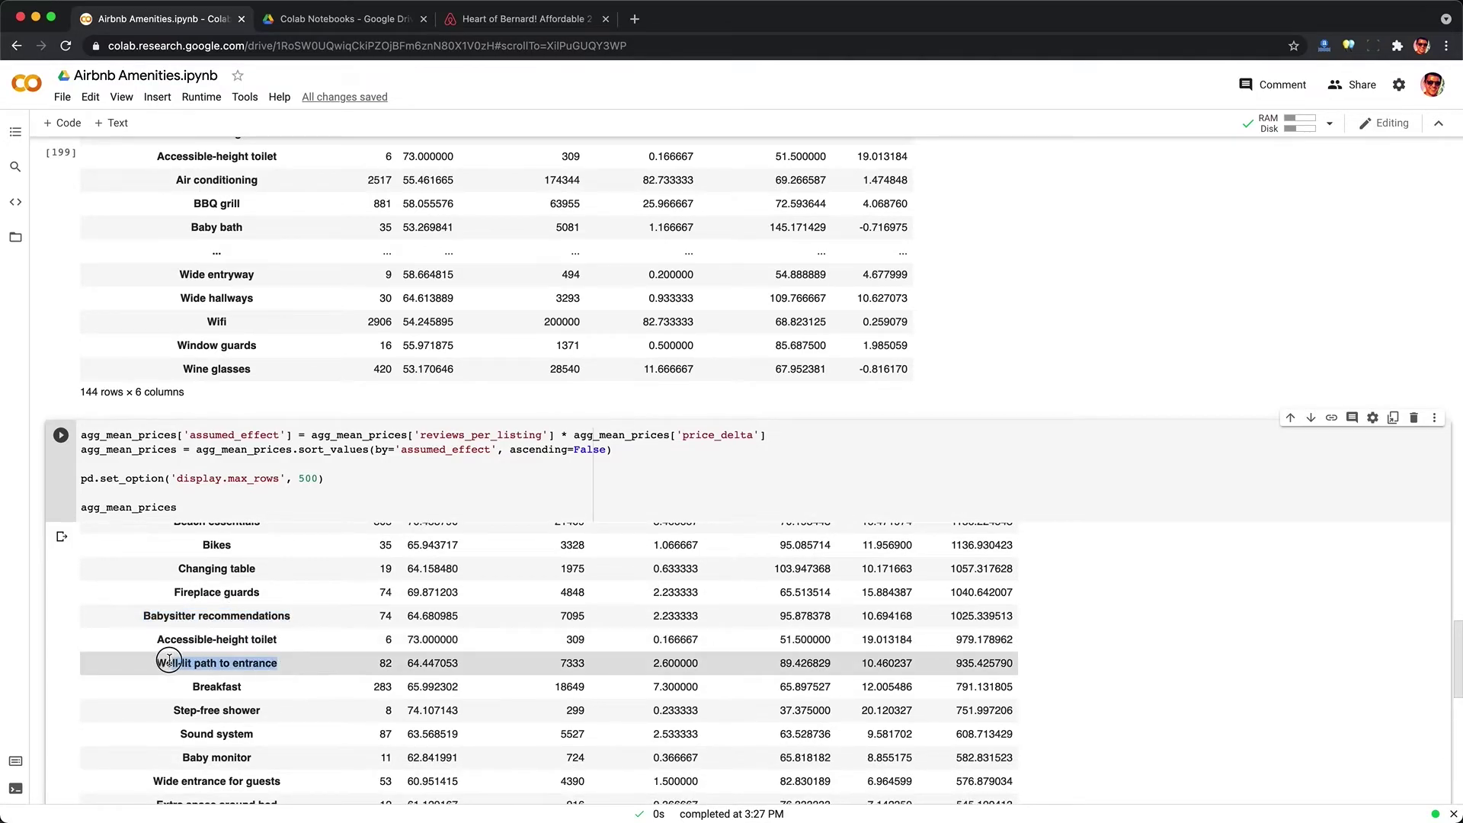
left_click(160, 662)
scroll(180, 669, "down", 2)
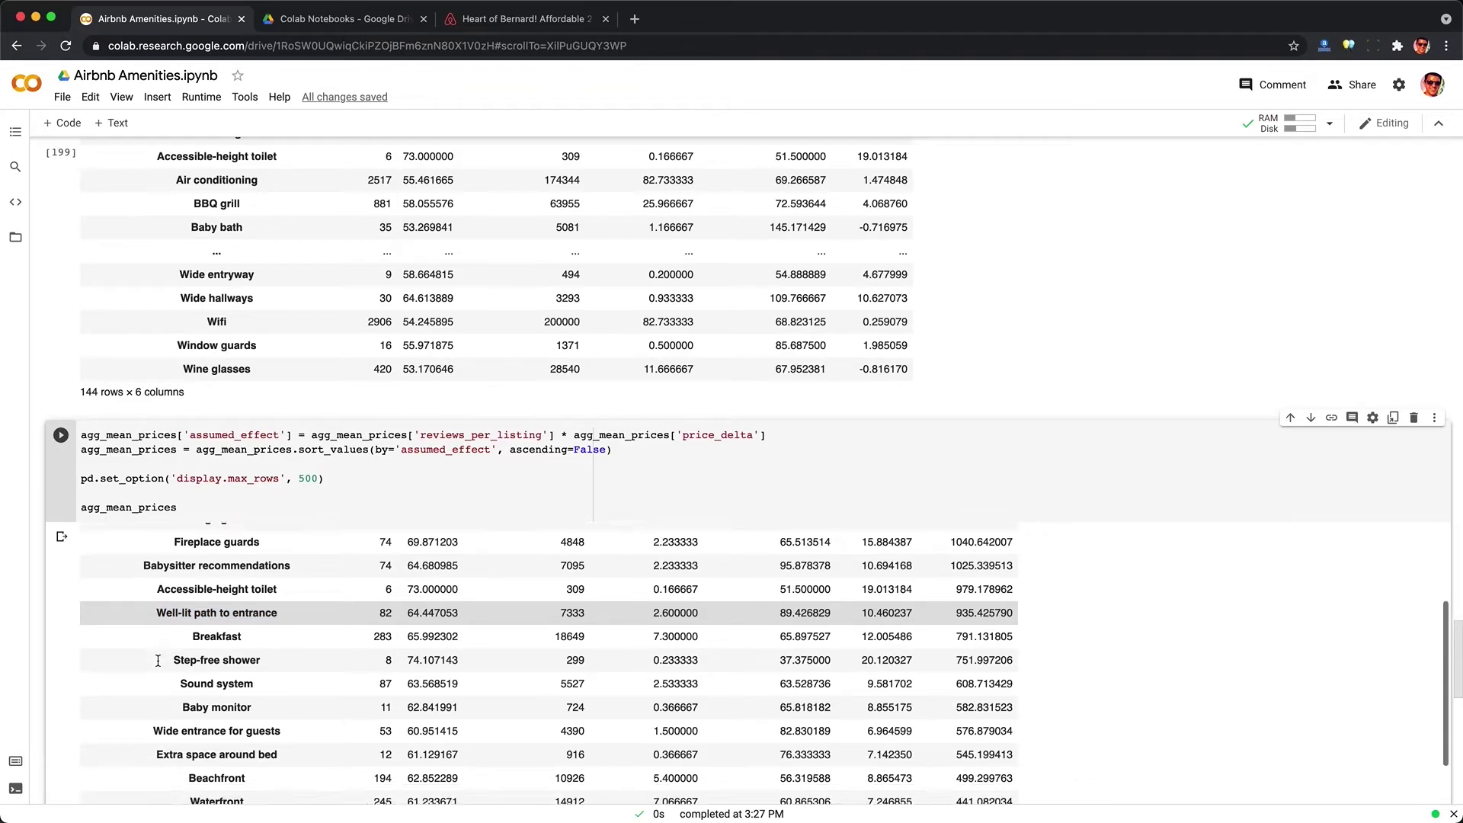
left_click_drag(181, 669, 266, 666)
left_click(266, 666)
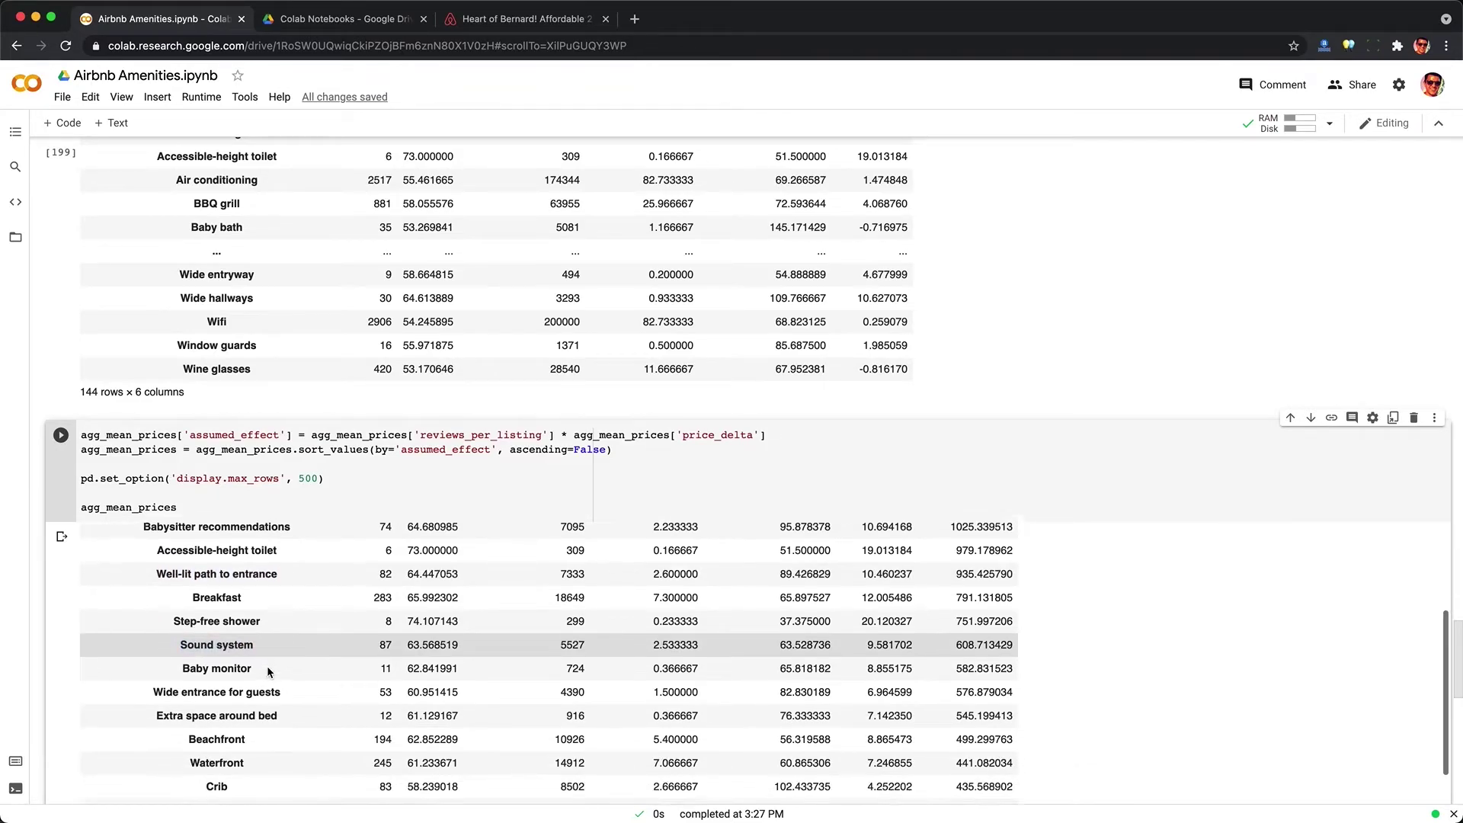
Look over the amenities with moderate positive assumed_effect, from Beachfront and Pool through Cable TV, Sauna and Hair dryer.
scroll(267, 665, "down", 2)
scroll(282, 670, "down", 3)
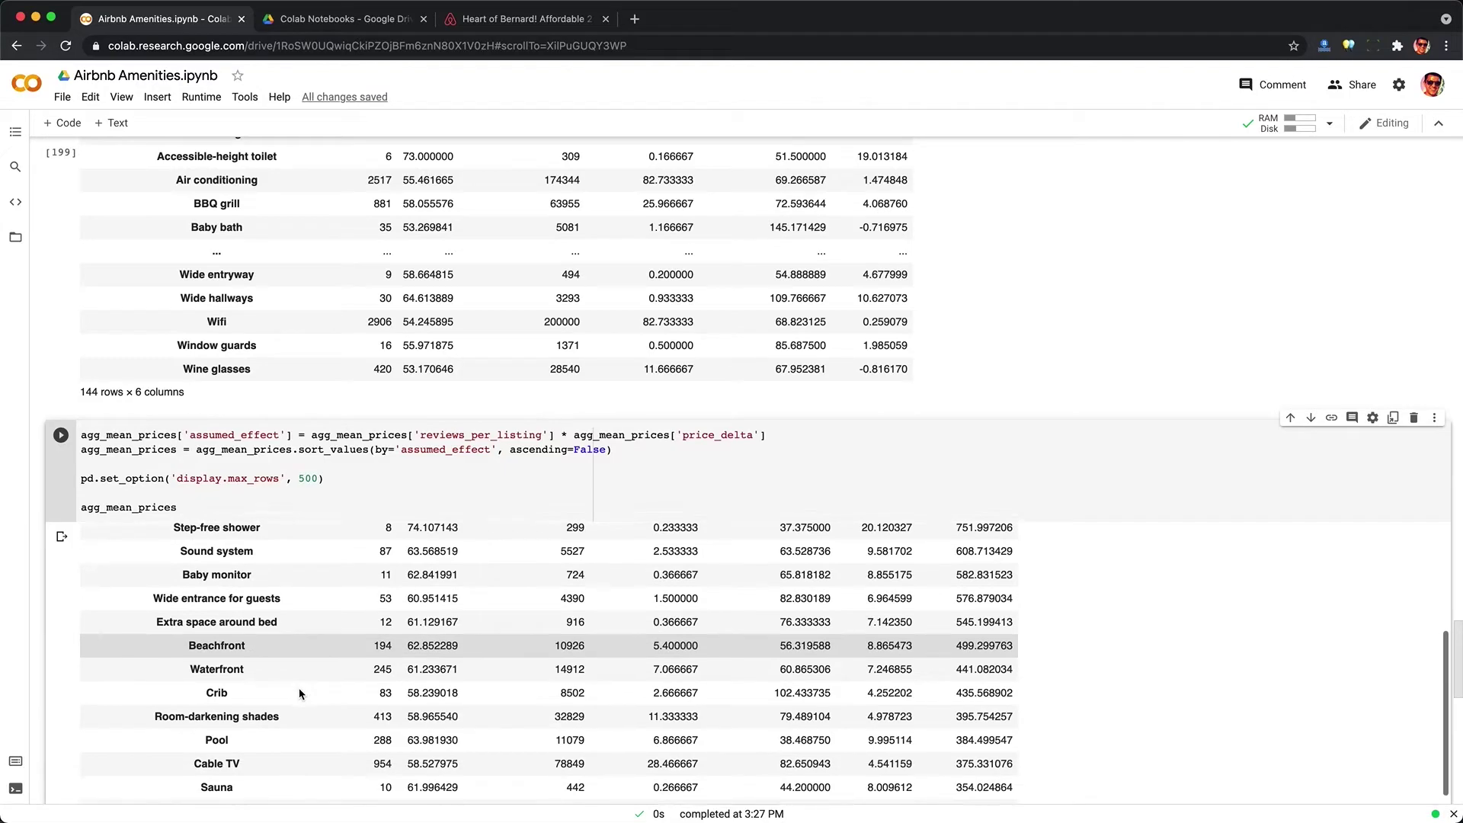
scroll(300, 693, "down", 2)
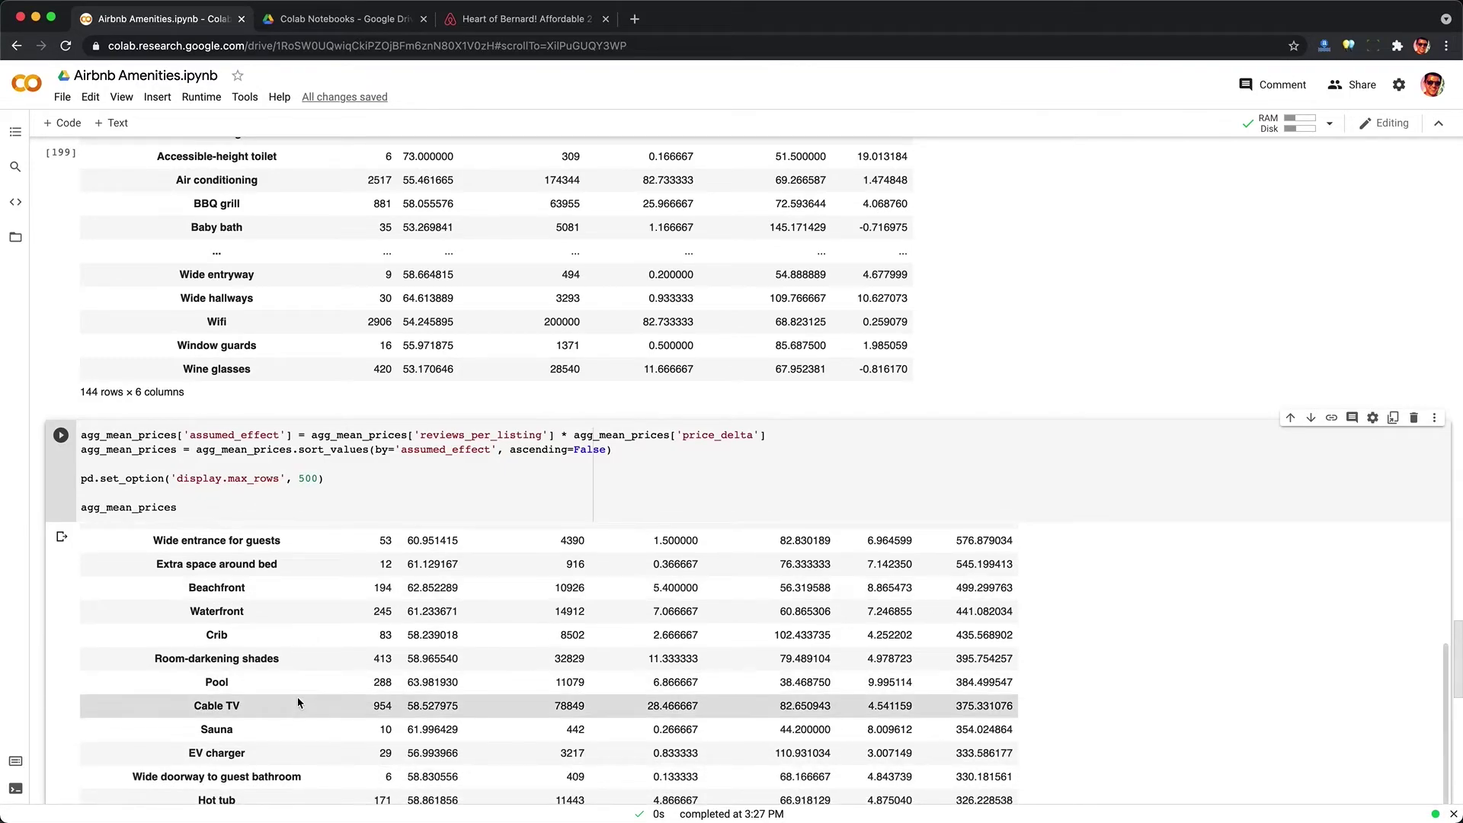
scroll(200, 686, "down", 2)
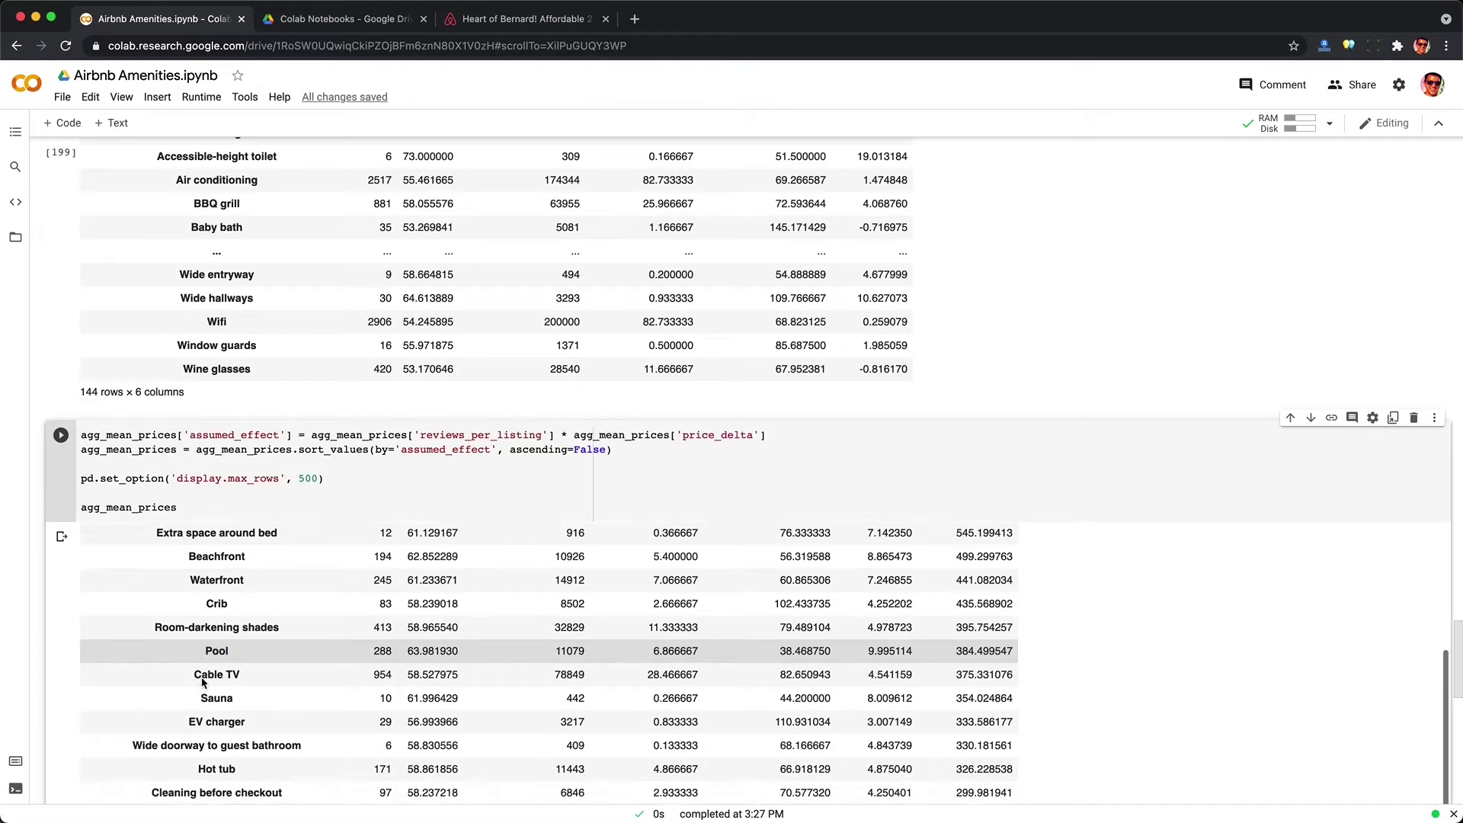
left_click_drag(199, 688, 267, 658)
left_click(180, 714)
scroll(187, 694, "down", 4)
scroll(263, 661, "down", 1)
scroll(185, 674, "down", 2)
left_click(267, 659)
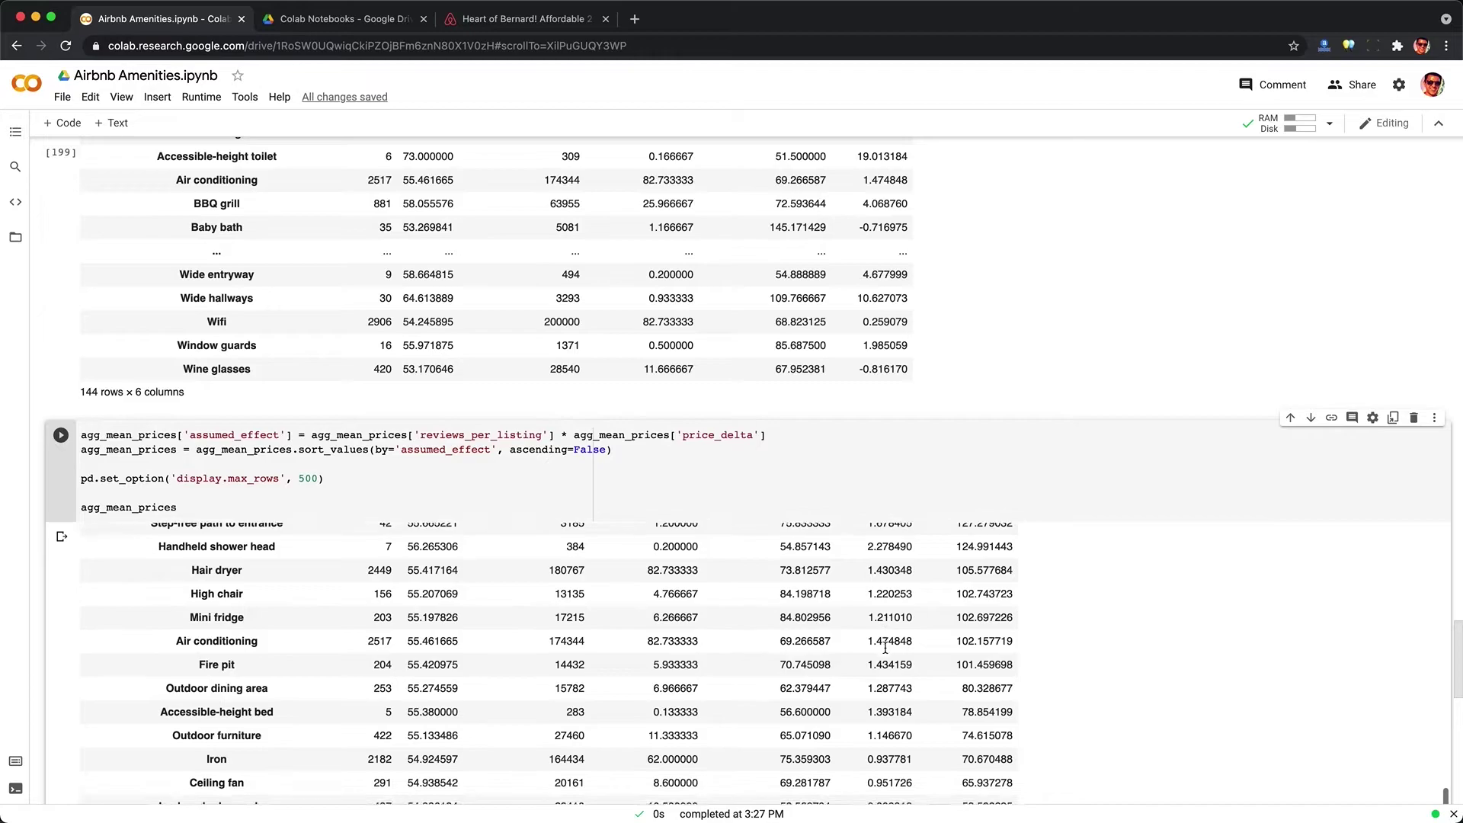
Examine where assumed_effect turns from positive to negative, from Air conditioning past Heating and Gym to Elevator.
scroll(886, 647, "down", 5)
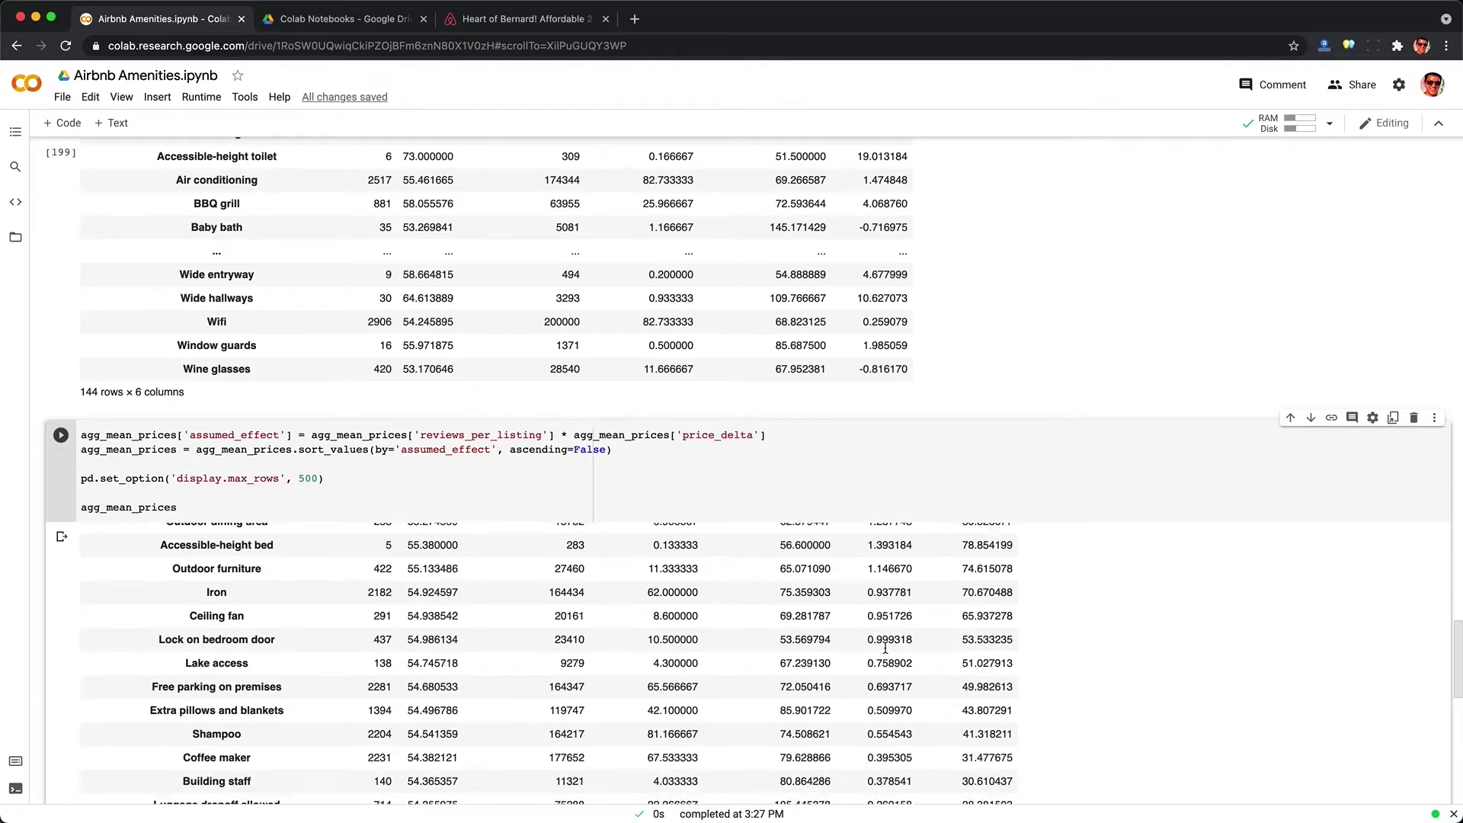
scroll(886, 648, "down", 6)
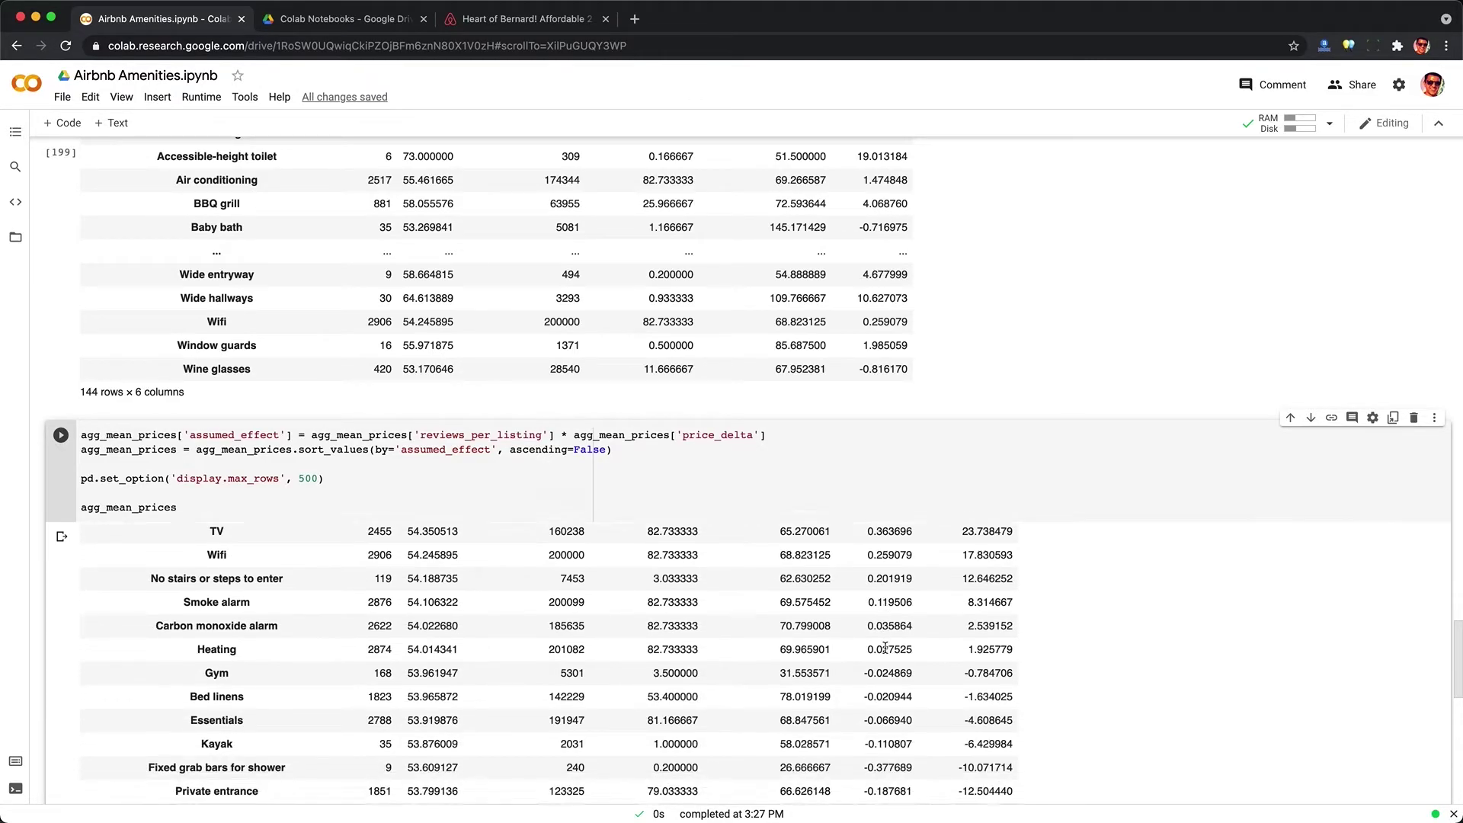
scroll(989, 657, "down", 3)
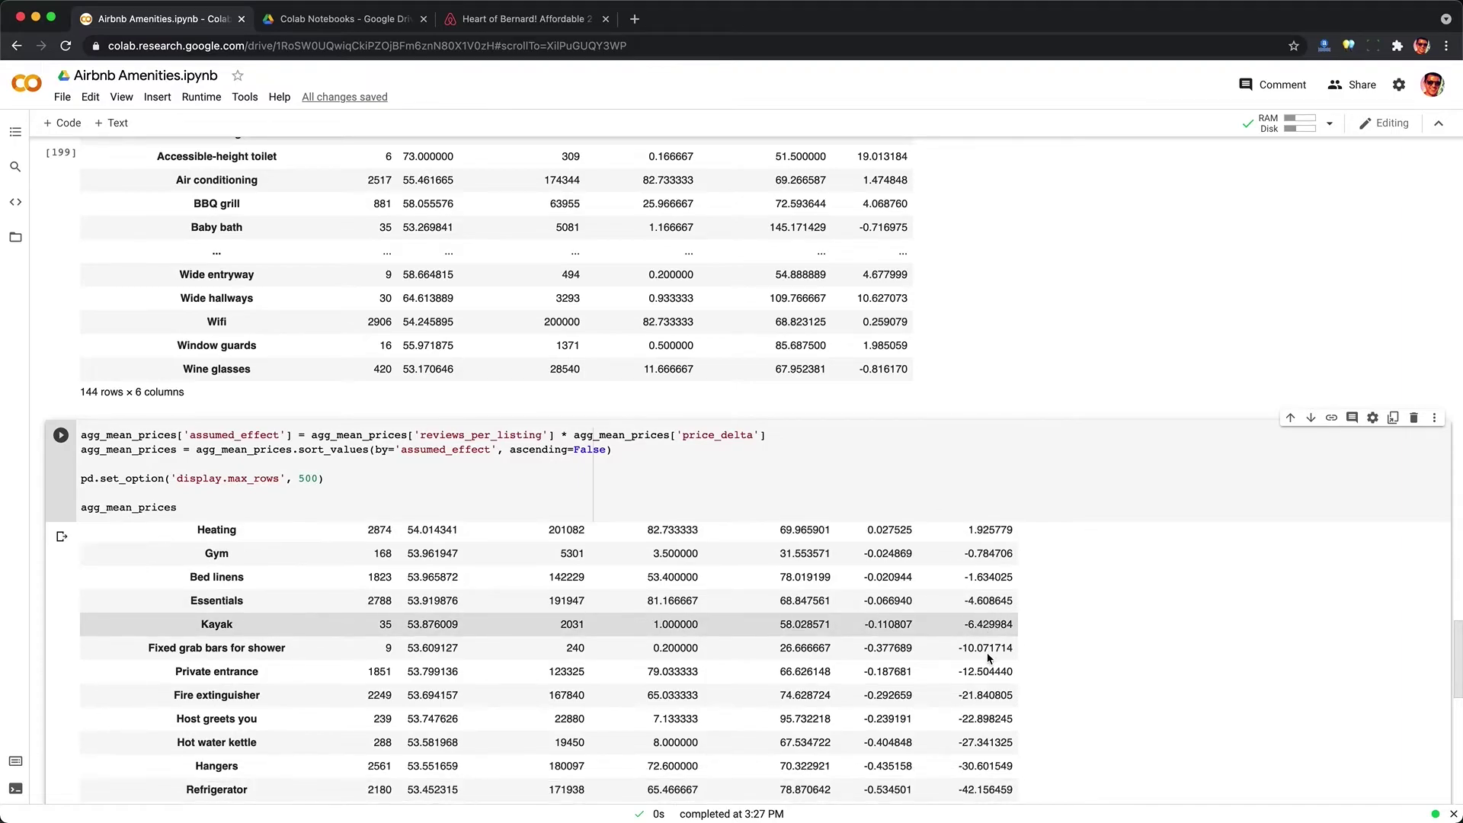
scroll(989, 657, "down", 3)
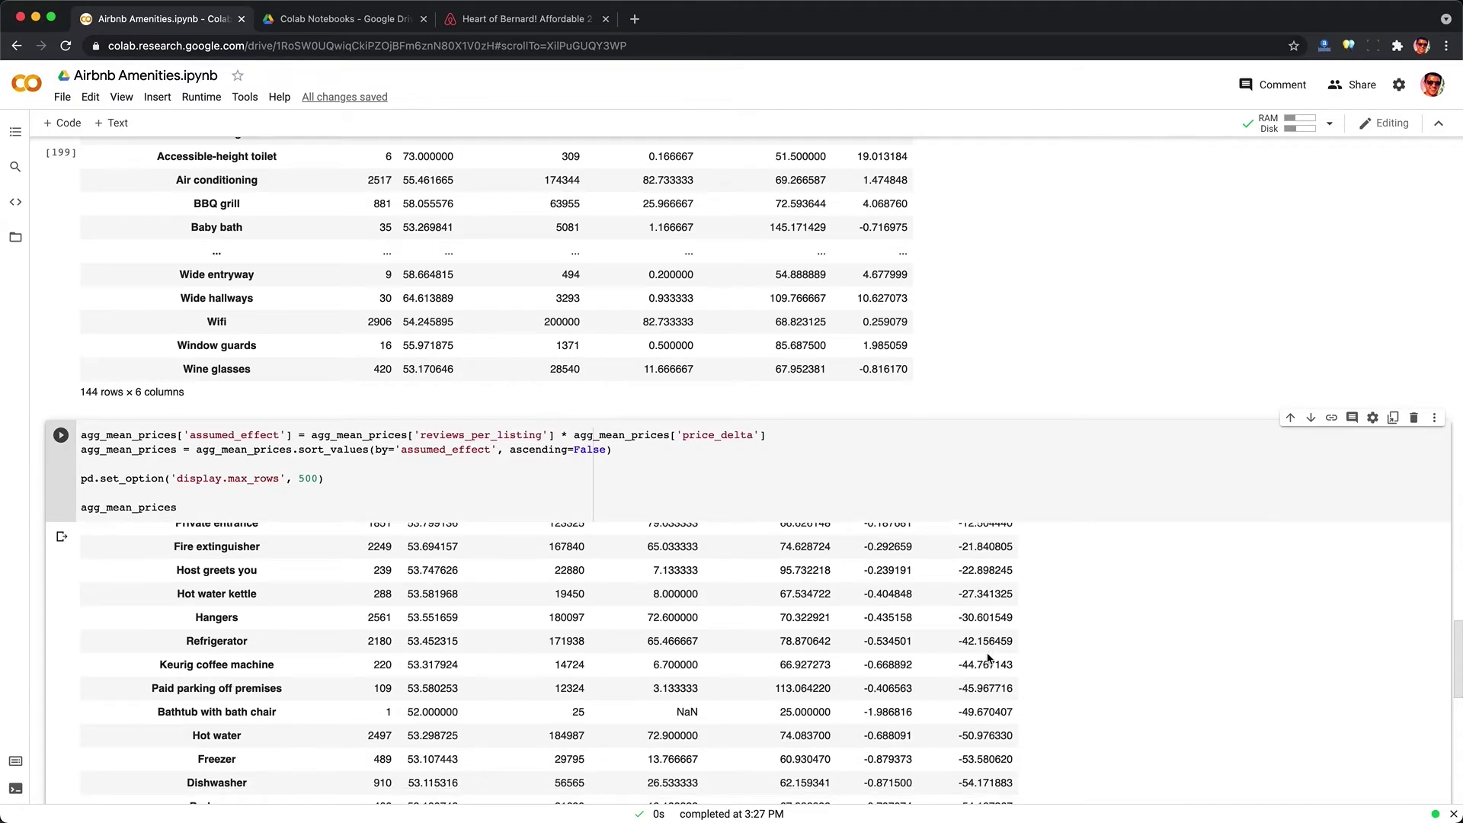
scroll(989, 657, "down", 4)
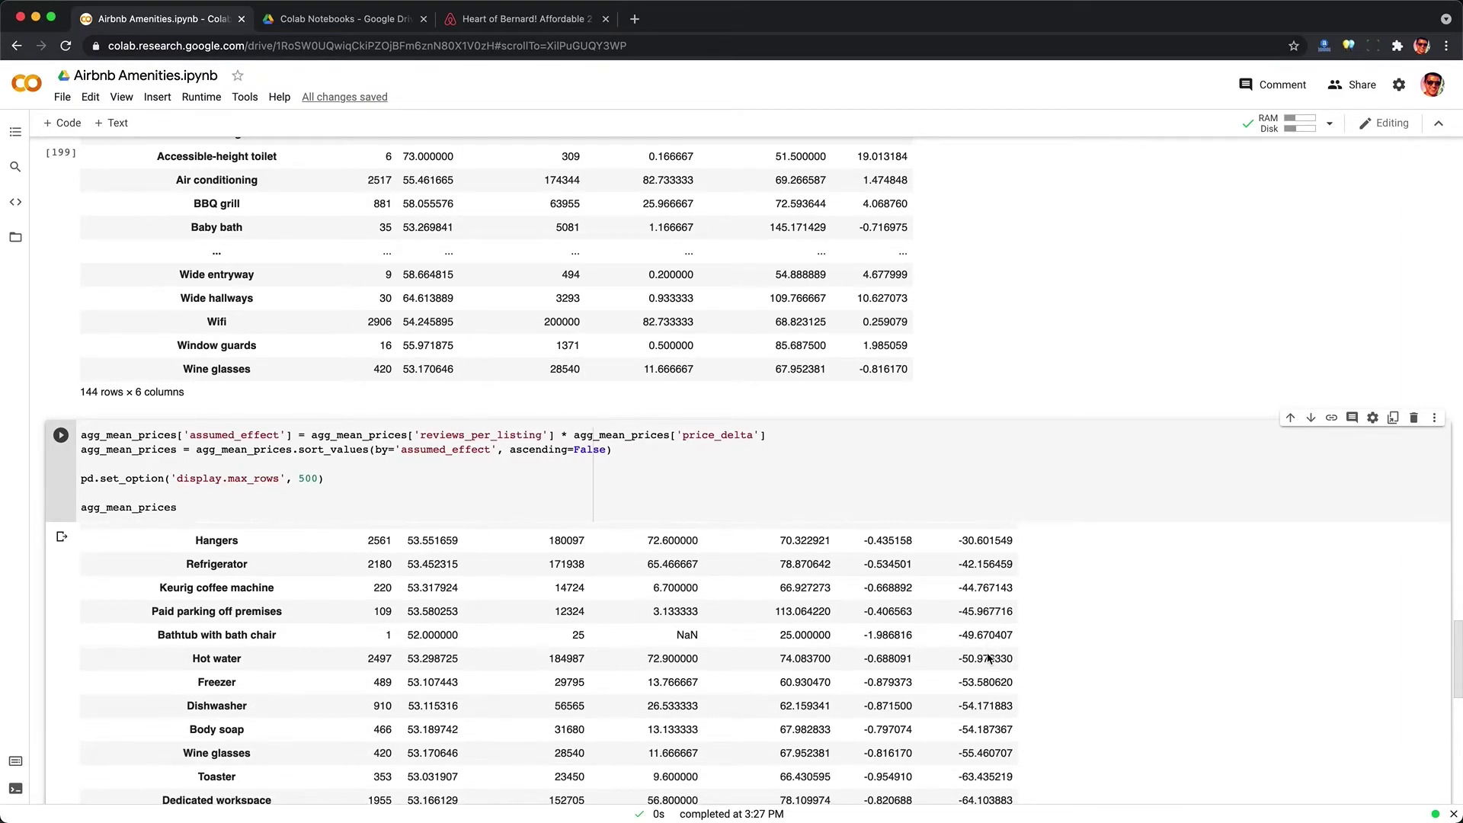
scroll(988, 657, "down", 5)
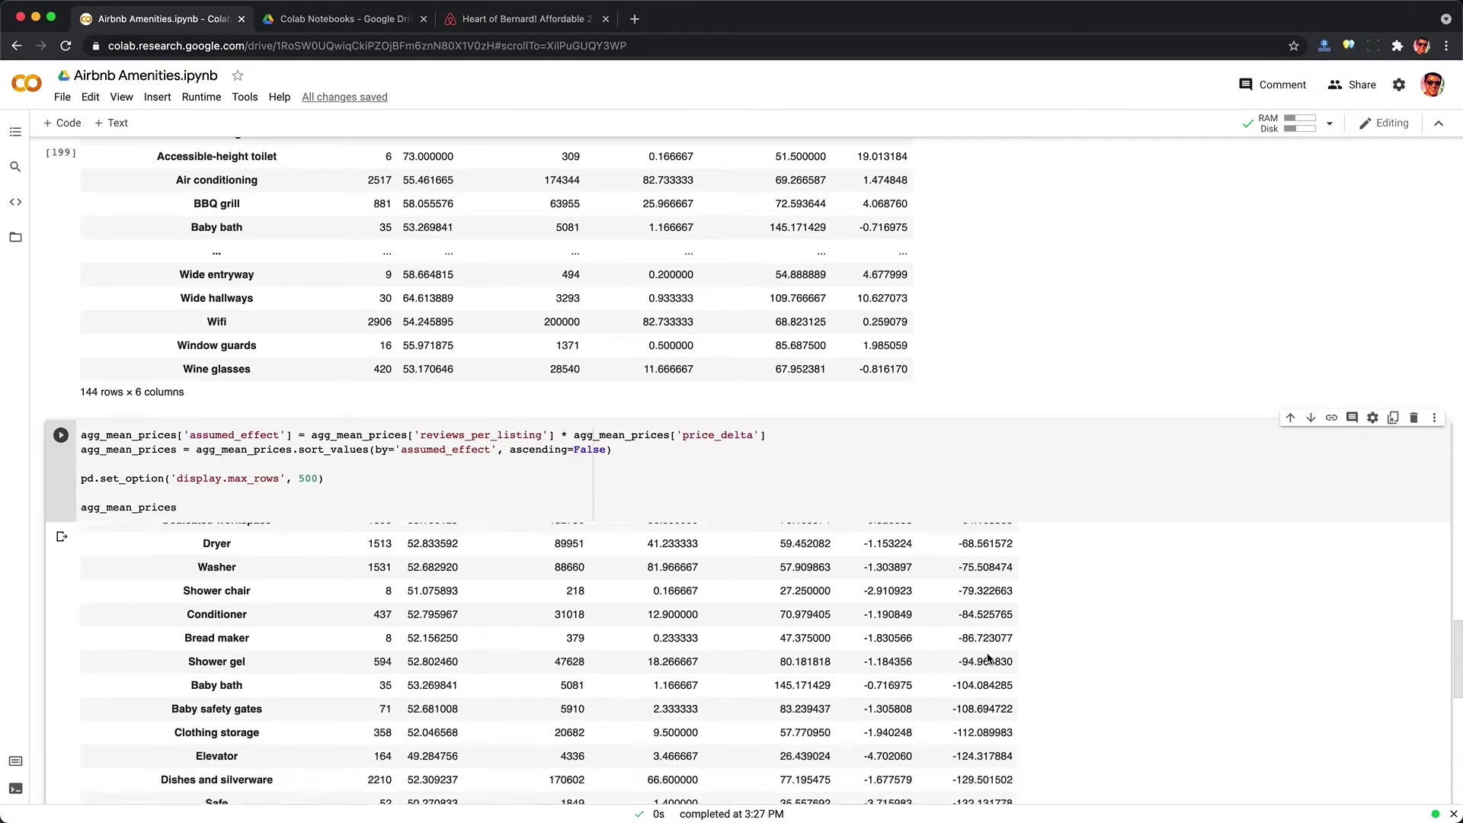
scroll(988, 657, "down", 2)
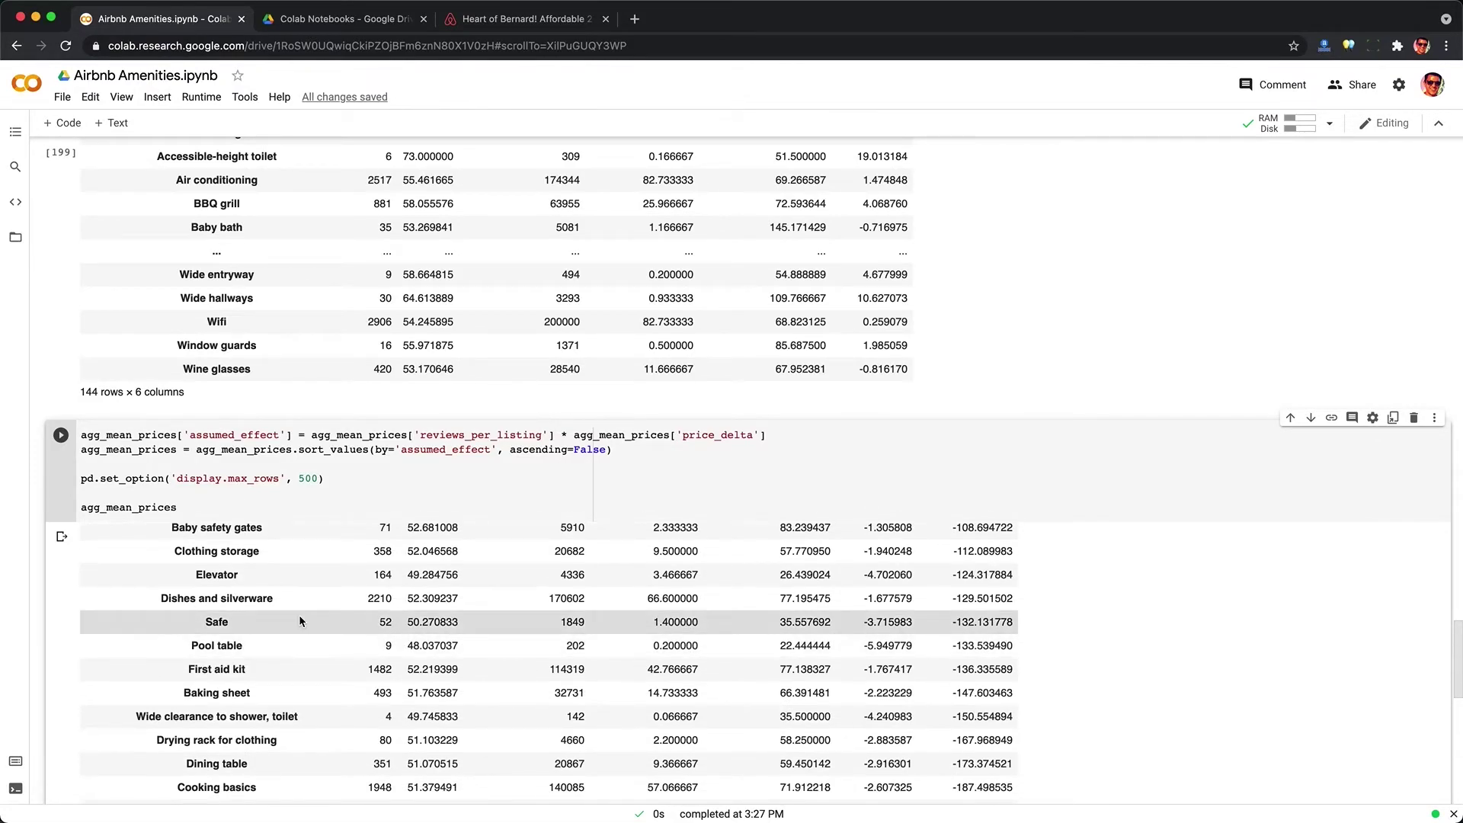
Review the Safe, Pool table, Cooking basics and Long term stays allowed rows among the negative-effect amenities.
double_click(208, 621)
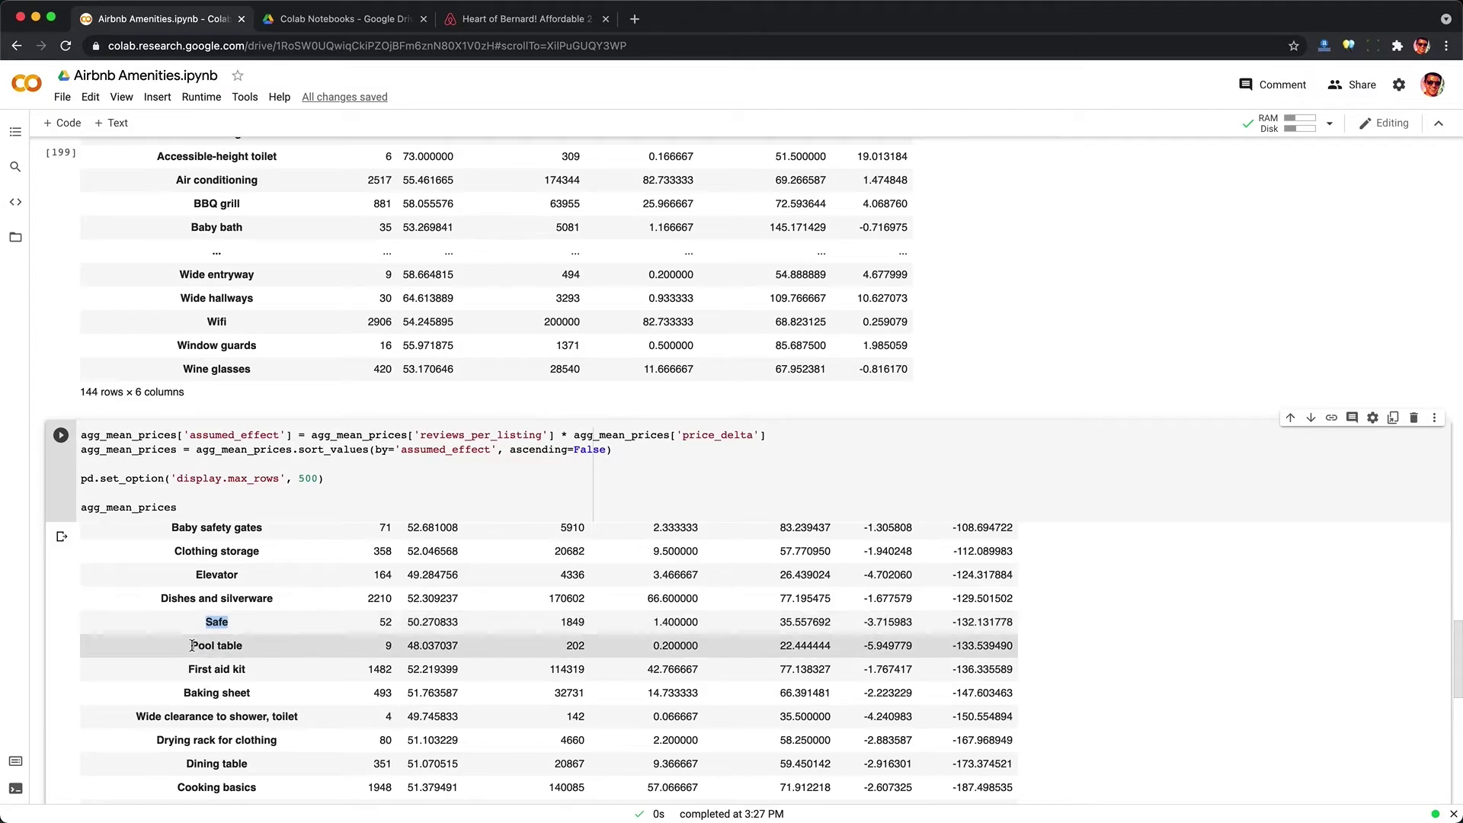
left_click_drag(191, 646, 284, 650)
scroll(285, 647, "down", 5)
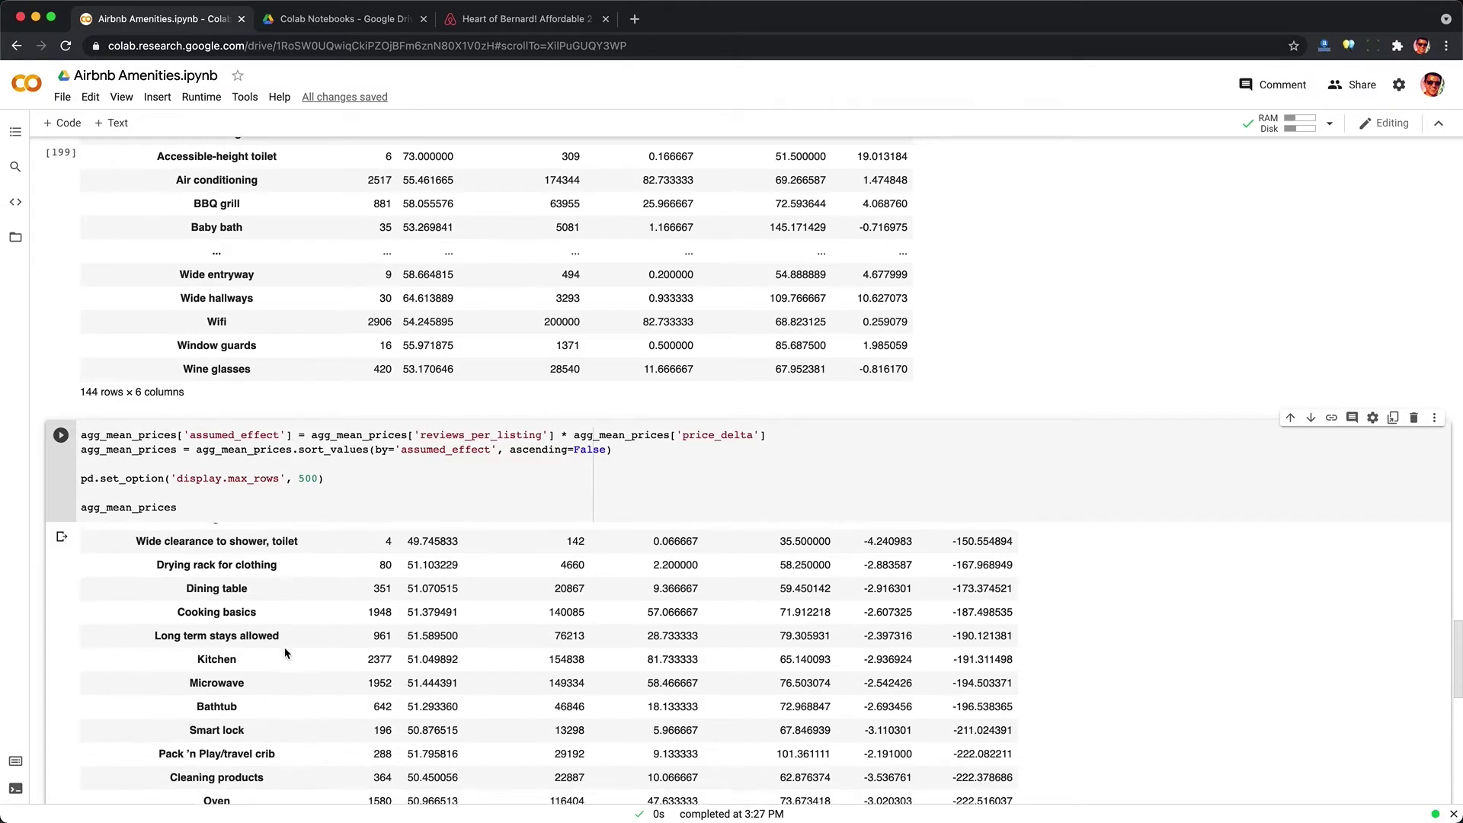
left_click_drag(179, 607, 283, 609)
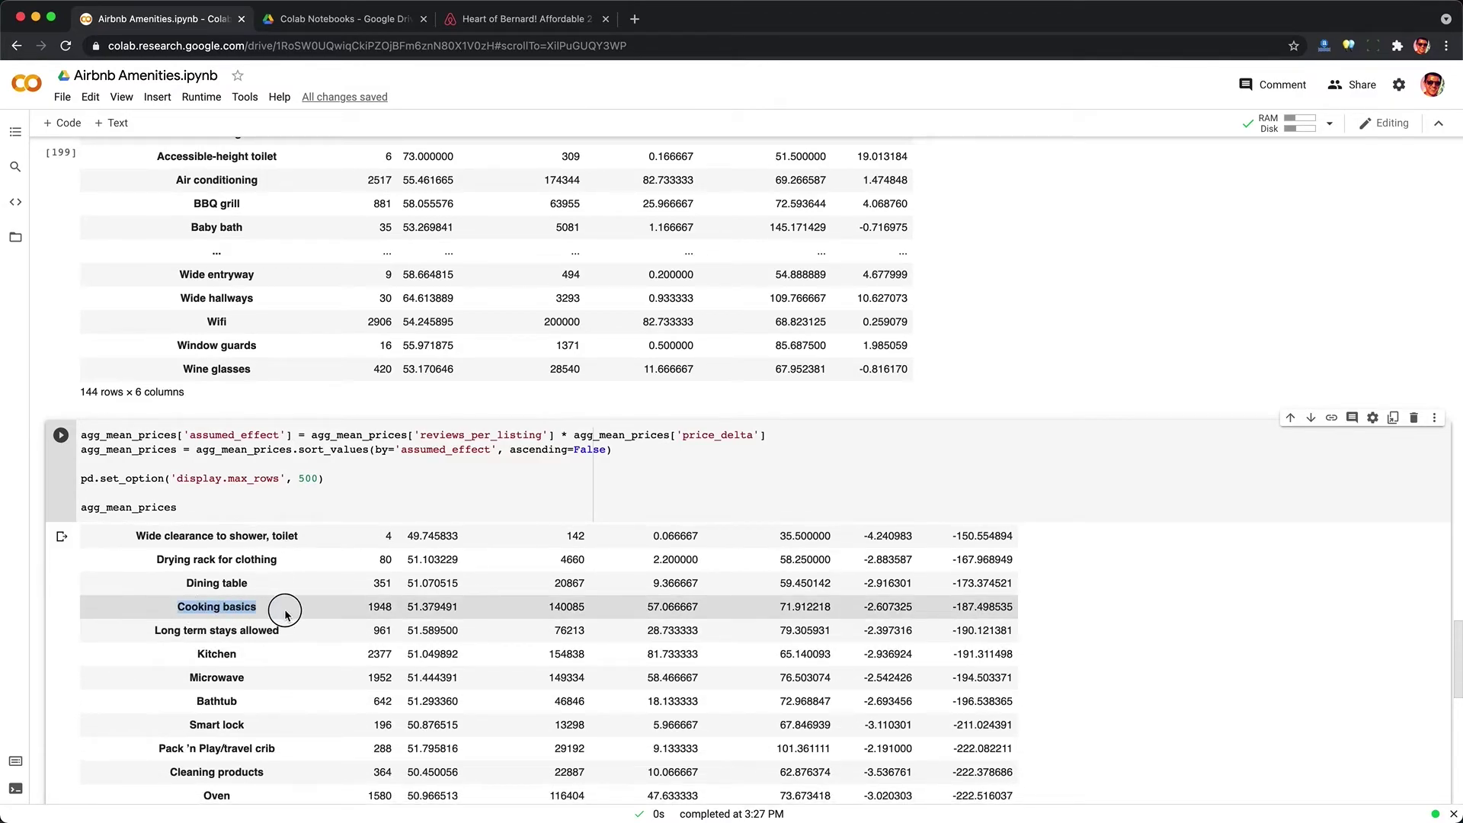
left_click(279, 658)
scroll(278, 657, "down", 1)
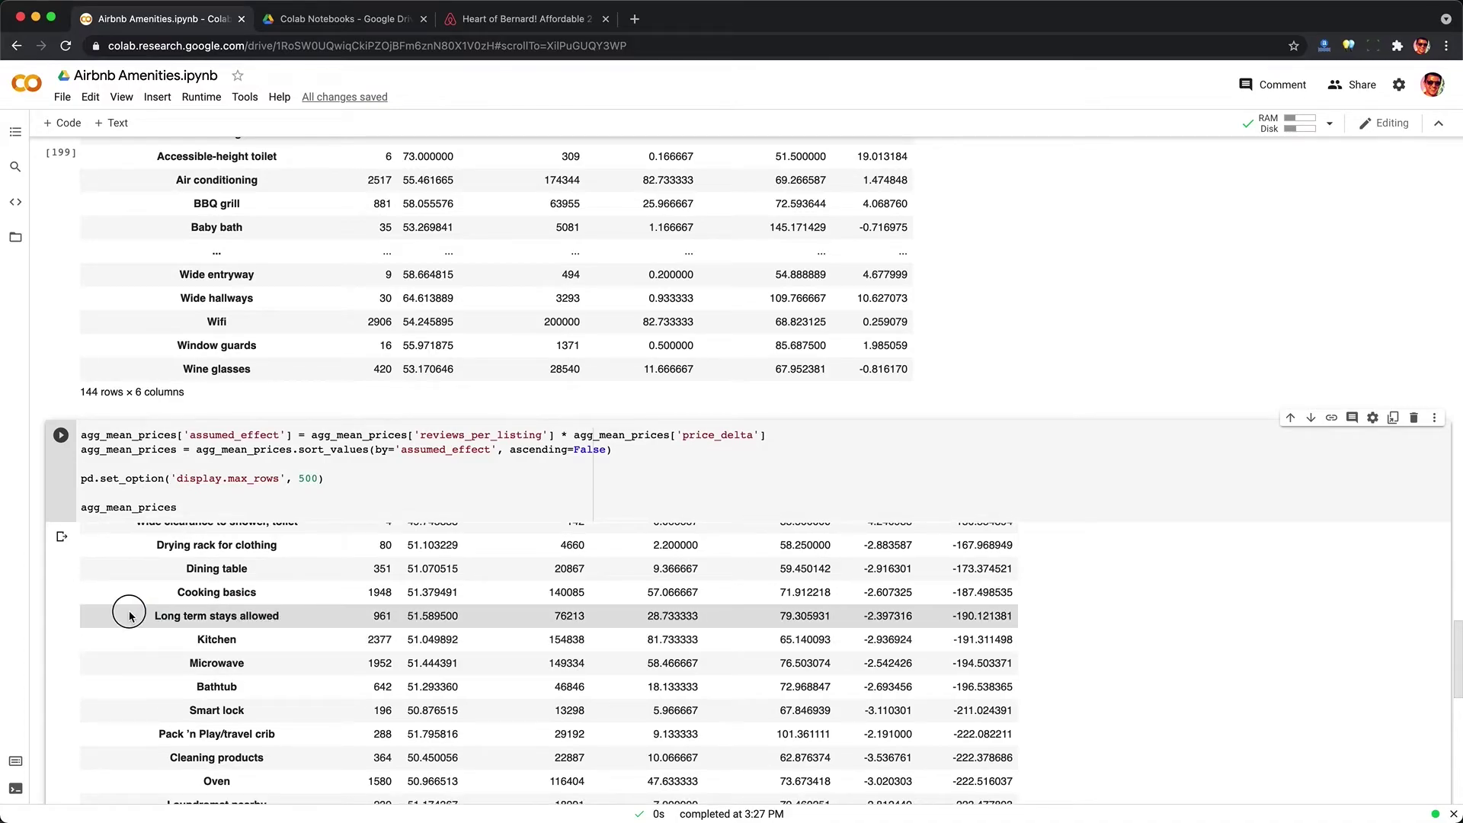
left_click_drag(145, 615, 289, 627)
left_click(288, 626)
Examine the amenities with the lowest assumed_effect: Disabled parking spot, Ski-in/Ski-out, Table corner guards and Outlet covers.
scroll(289, 626, "down", 5)
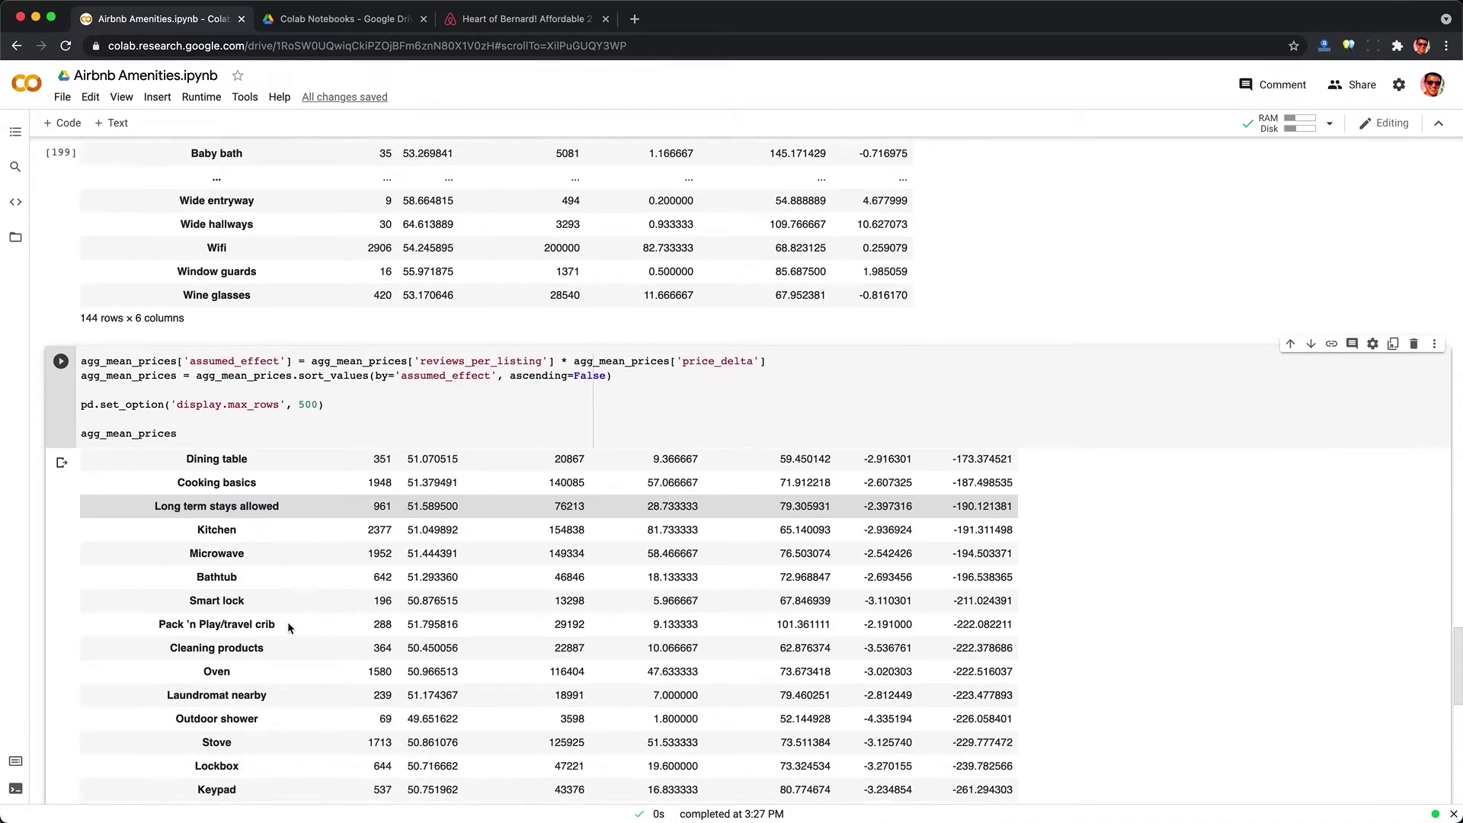
scroll(288, 625, "down", 4)
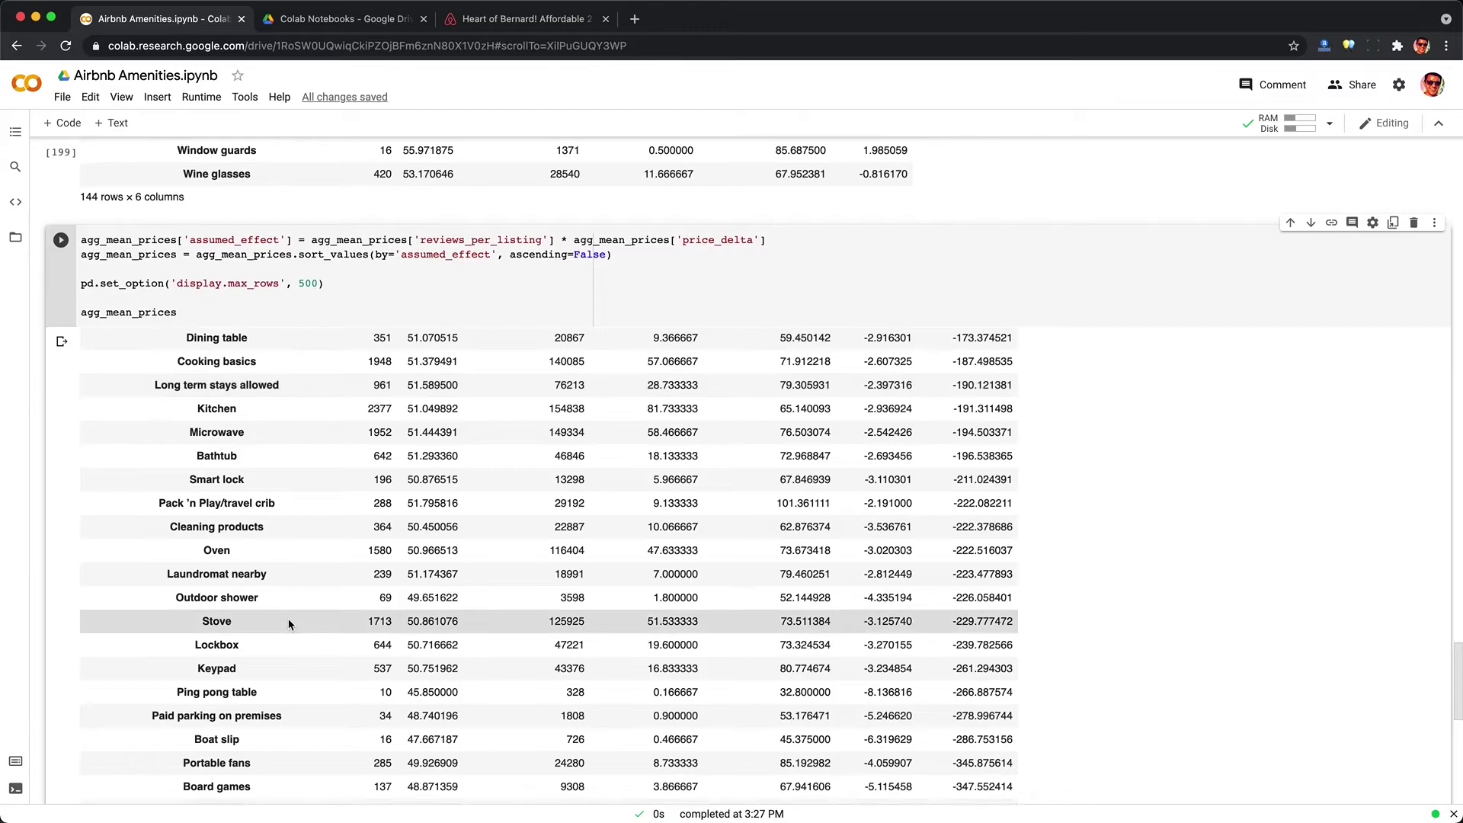
scroll(290, 625, "down", 5)
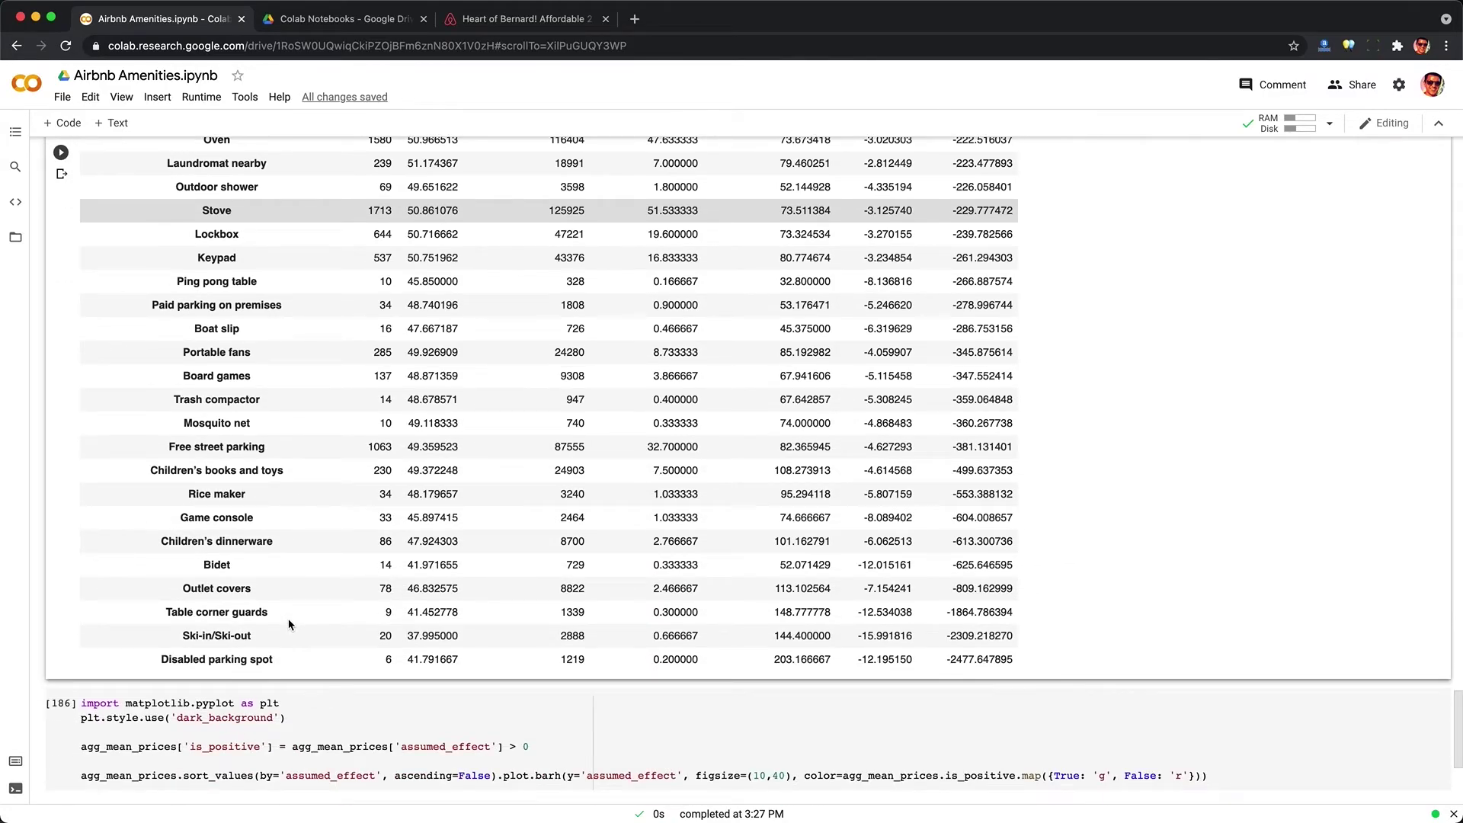
left_click(293, 661)
left_click_drag(293, 662, 153, 656)
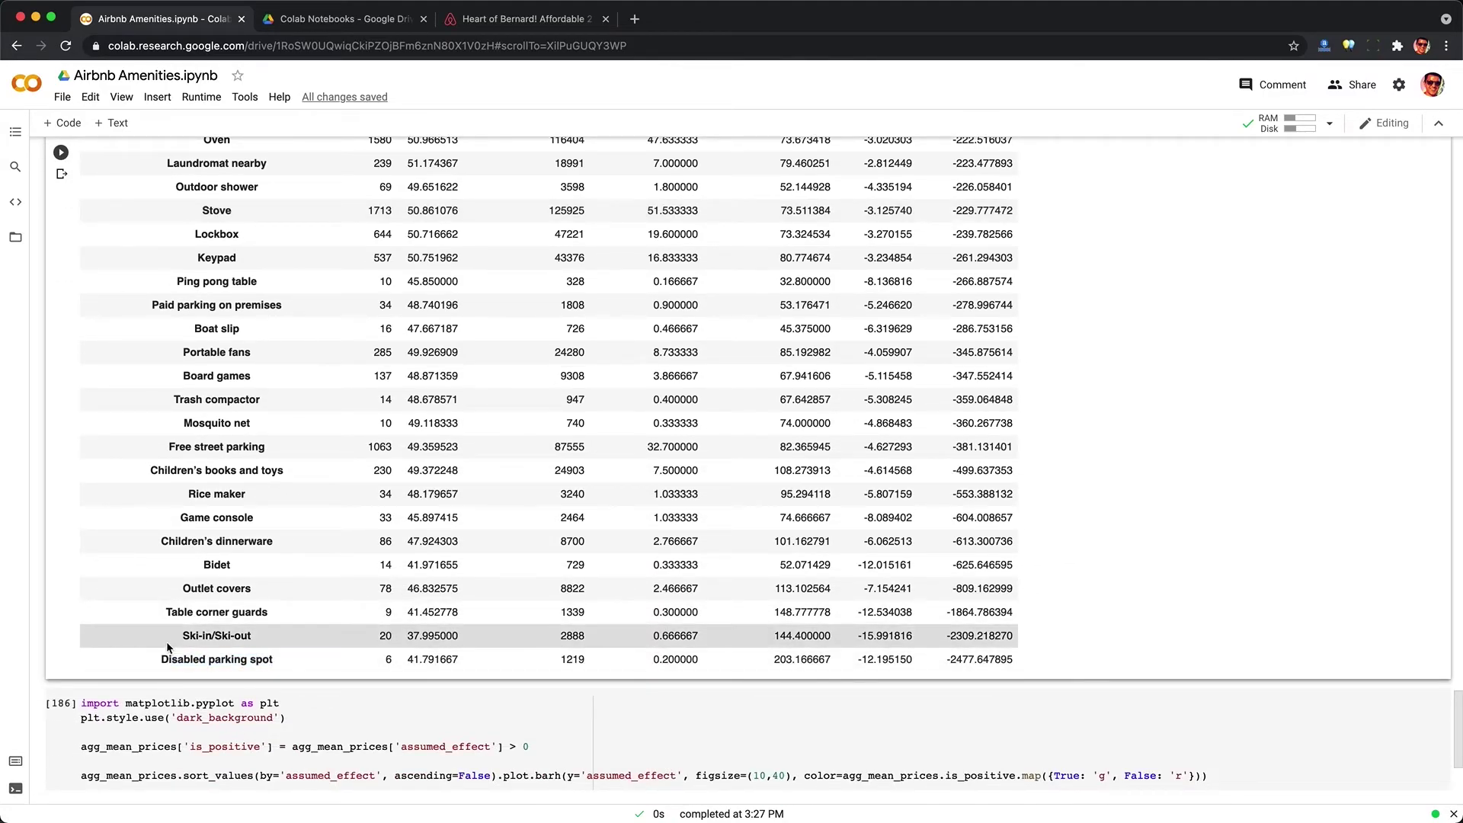
left_click(228, 640)
triple_click(228, 640)
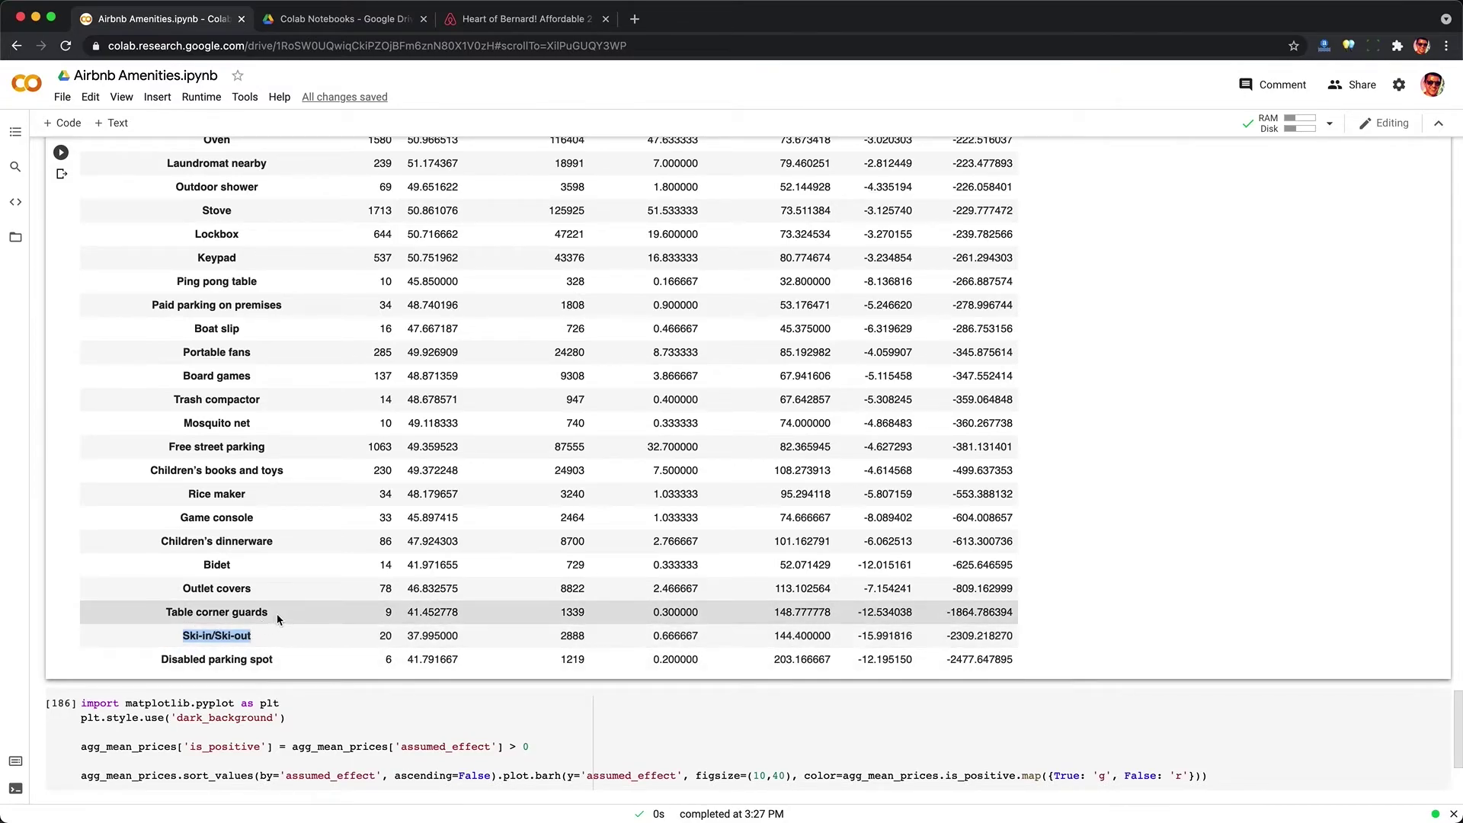
left_click_drag(271, 612, 145, 612)
left_click(205, 588)
double_click(204, 588)
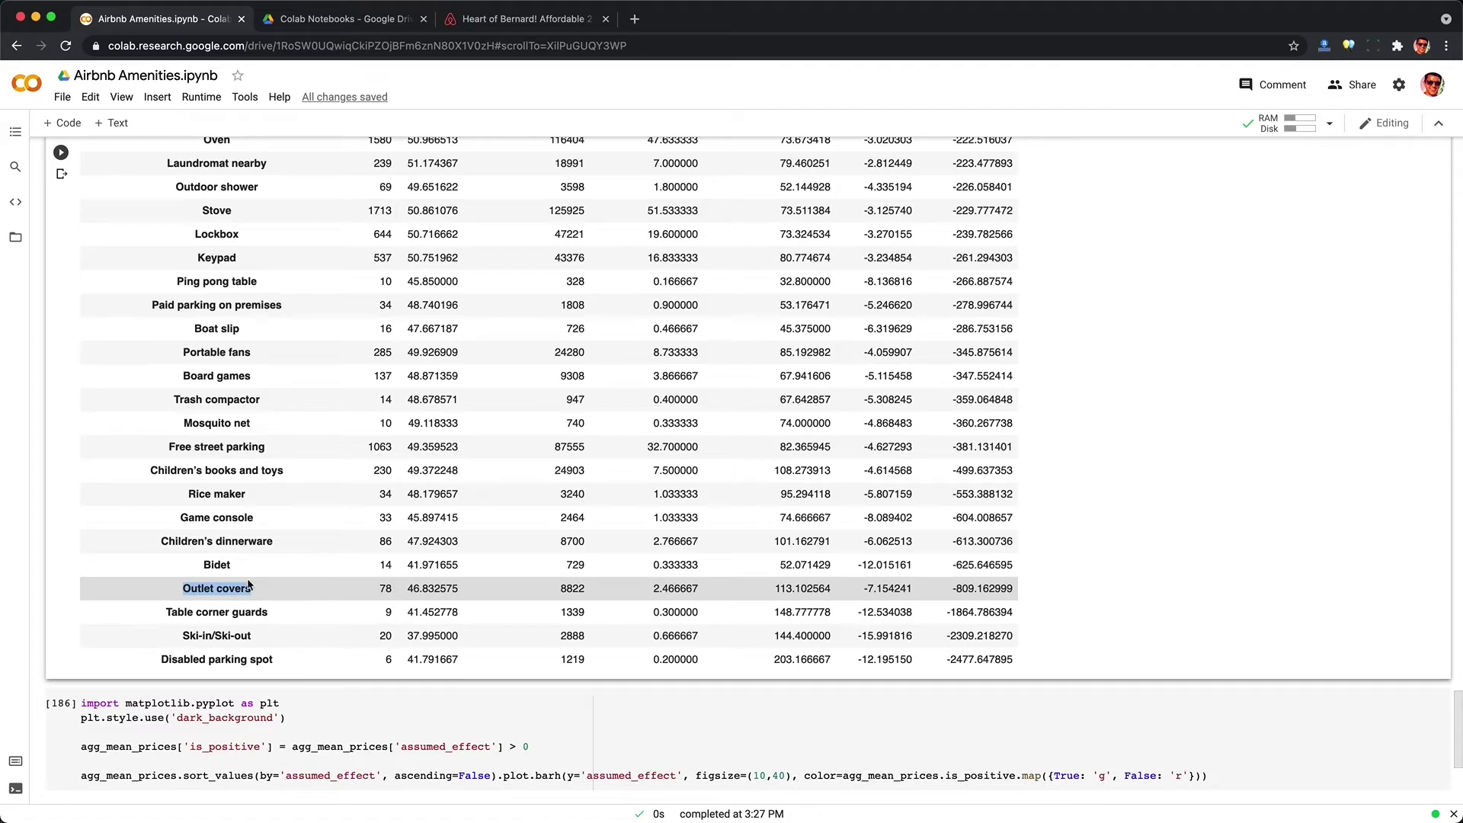
Examine the strongly negative assumed_effect rows, from Bidet, Children's dinnerware and Game console up to Cooking basics and back to Ski-in/Ski-out.
double_click(216, 564)
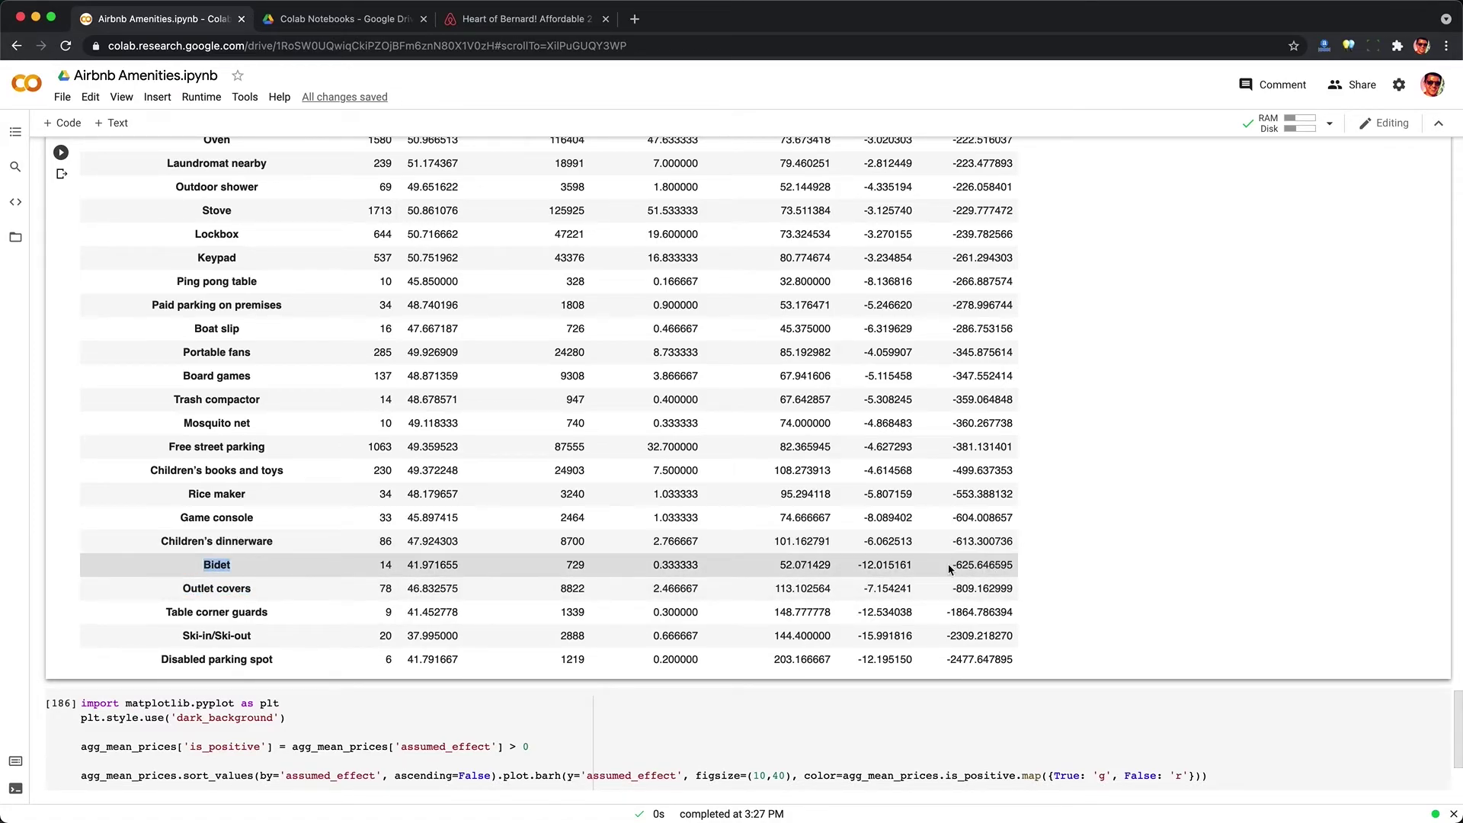
left_click_drag(950, 568, 1022, 565)
left_click(1022, 565)
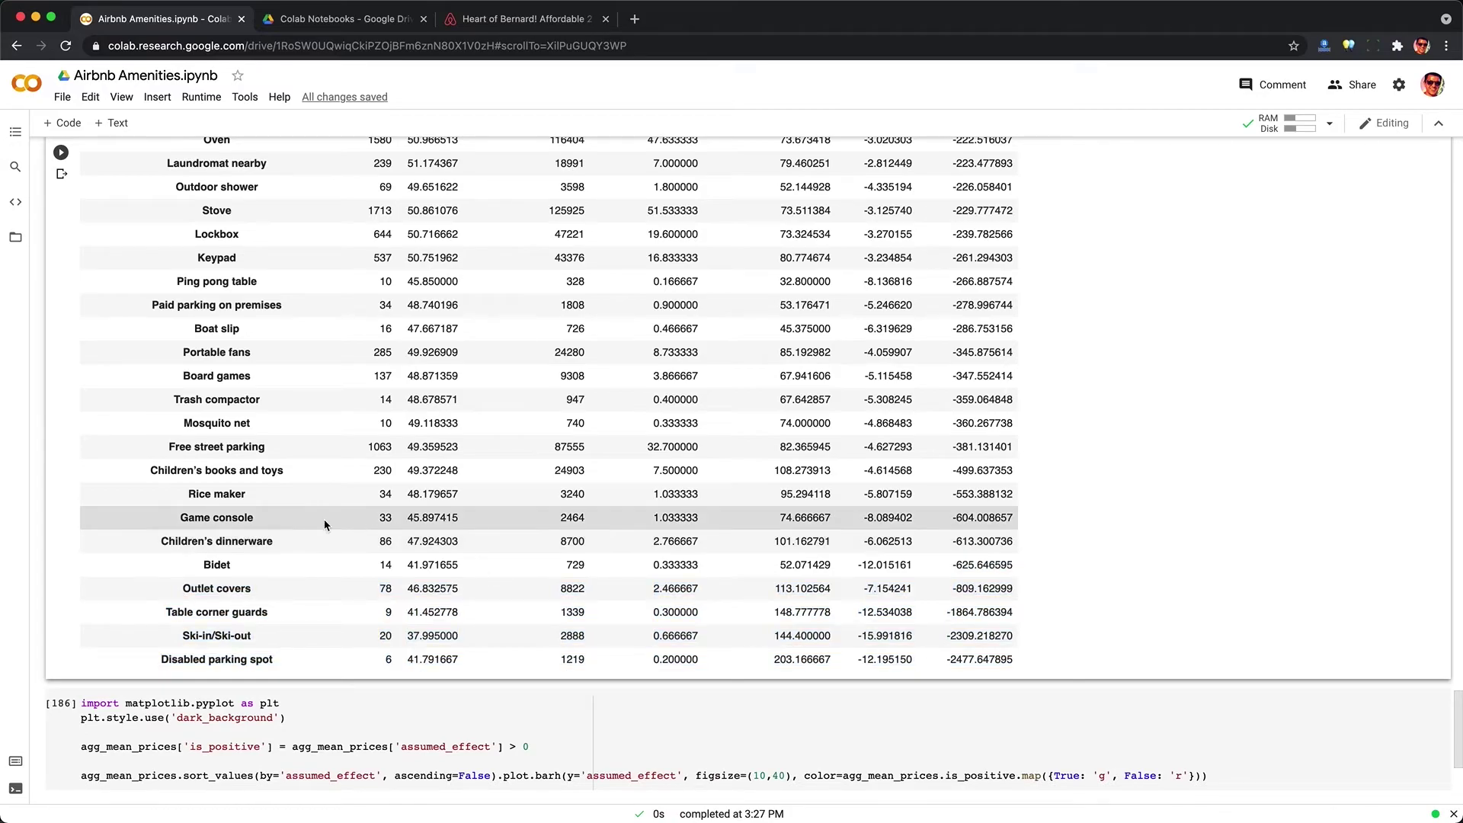
left_click_drag(179, 518, 295, 556)
left_click(281, 505)
scroll(233, 511, "up", 1)
scroll(233, 510, "up", 1)
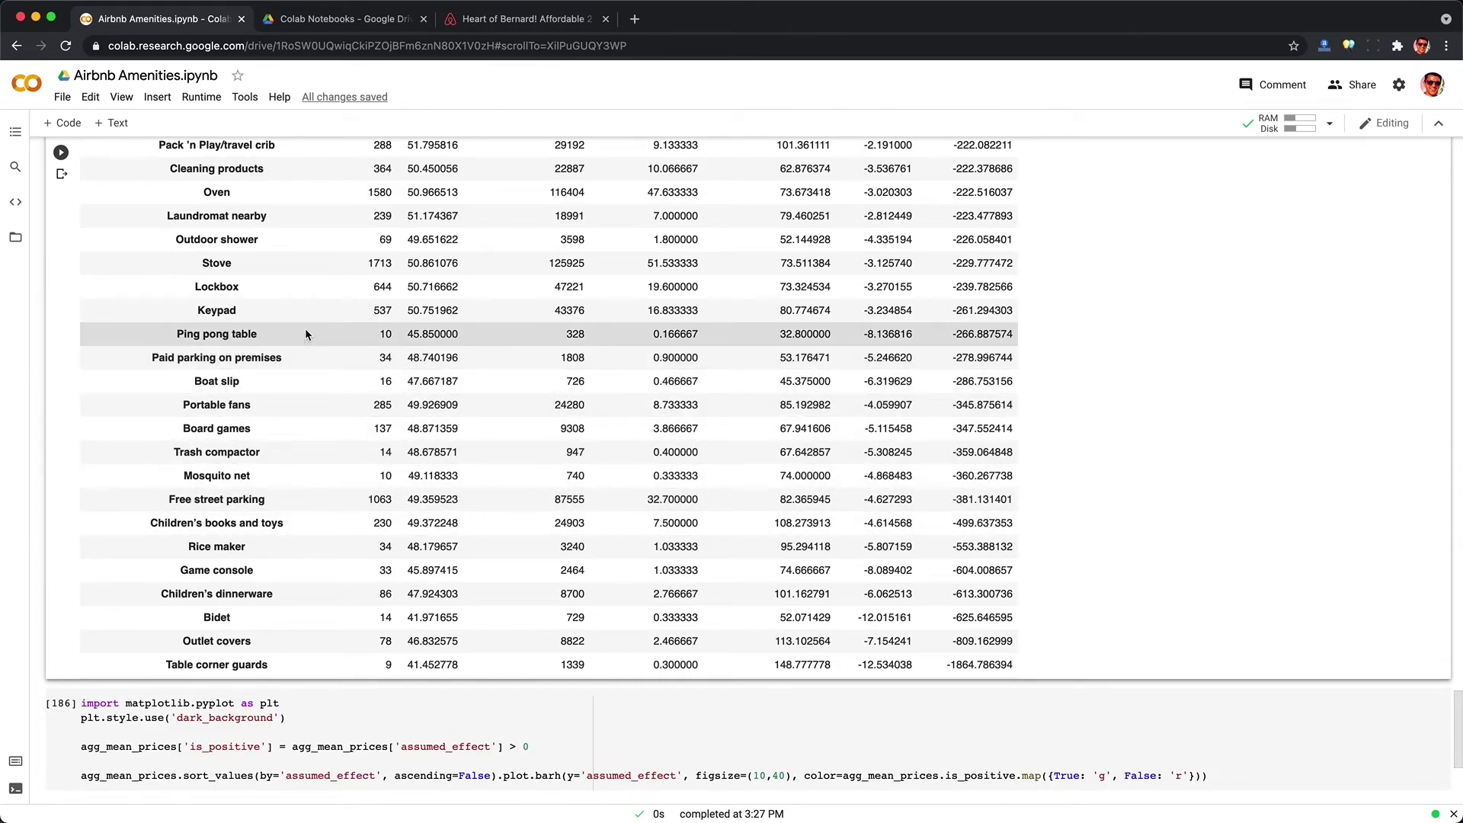
scroll(308, 295, "up", 6)
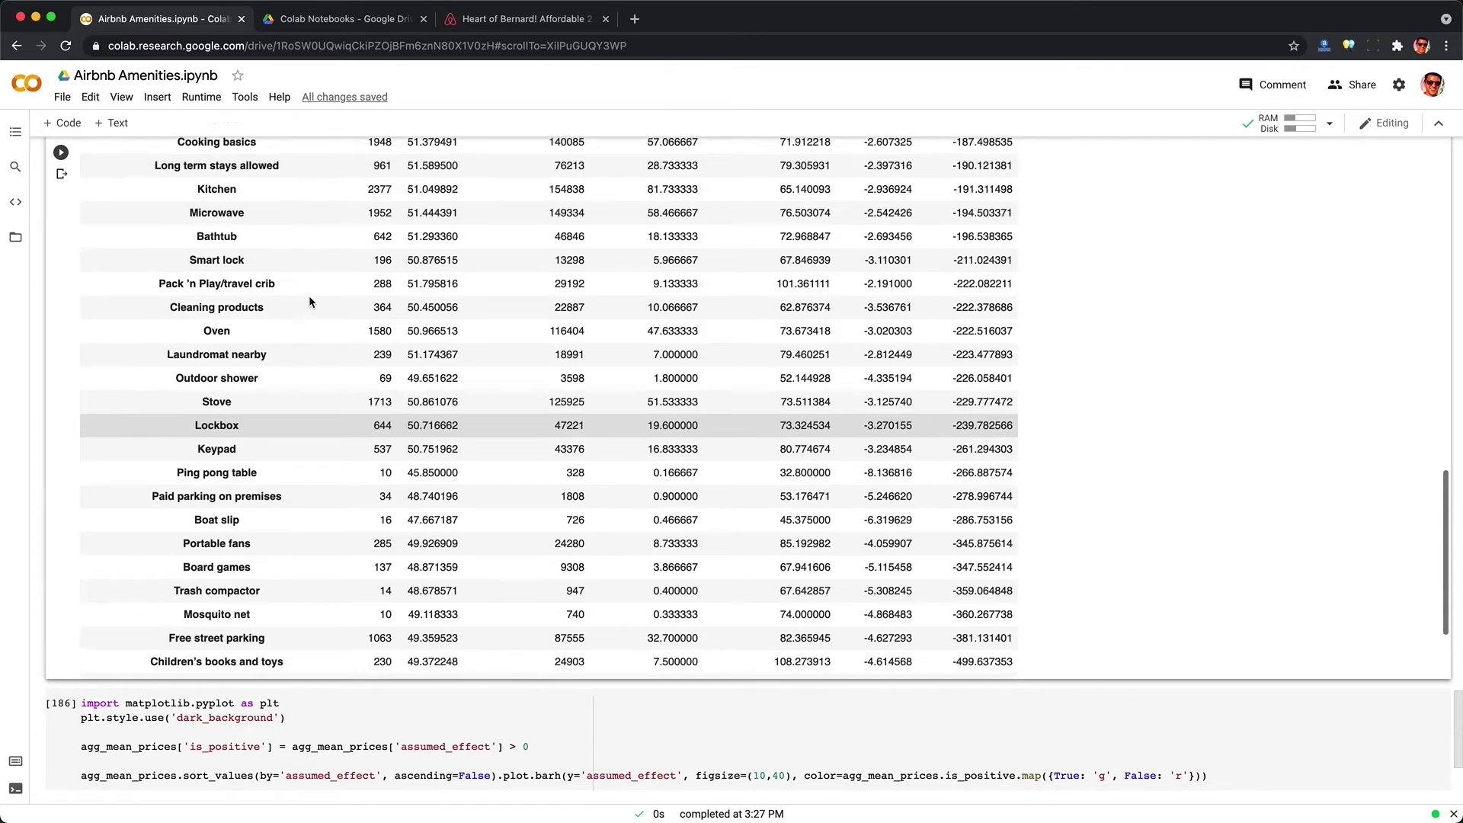
scroll(166, 641, "down", 8)
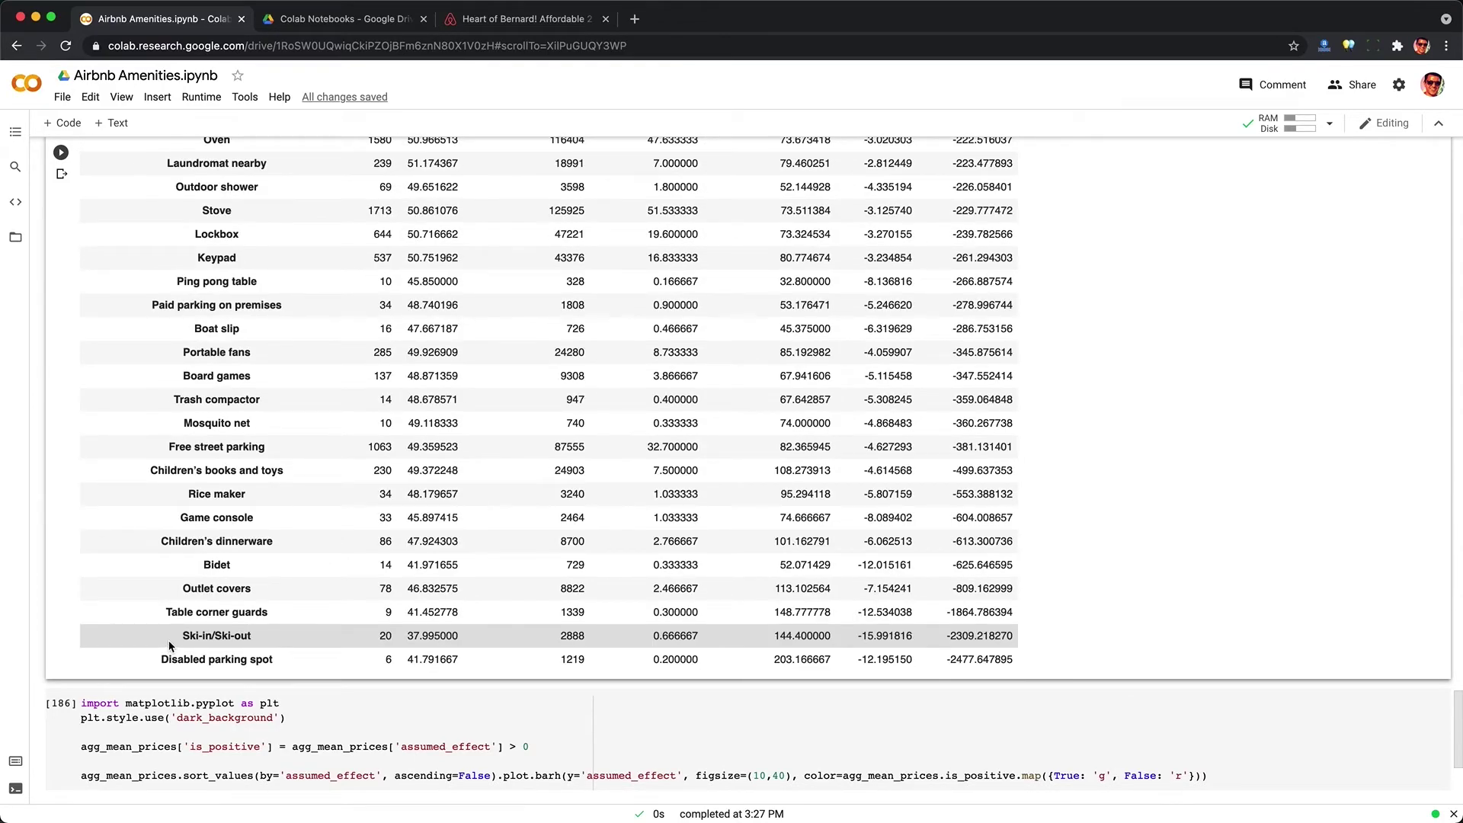
left_click_drag(171, 646, 263, 646)
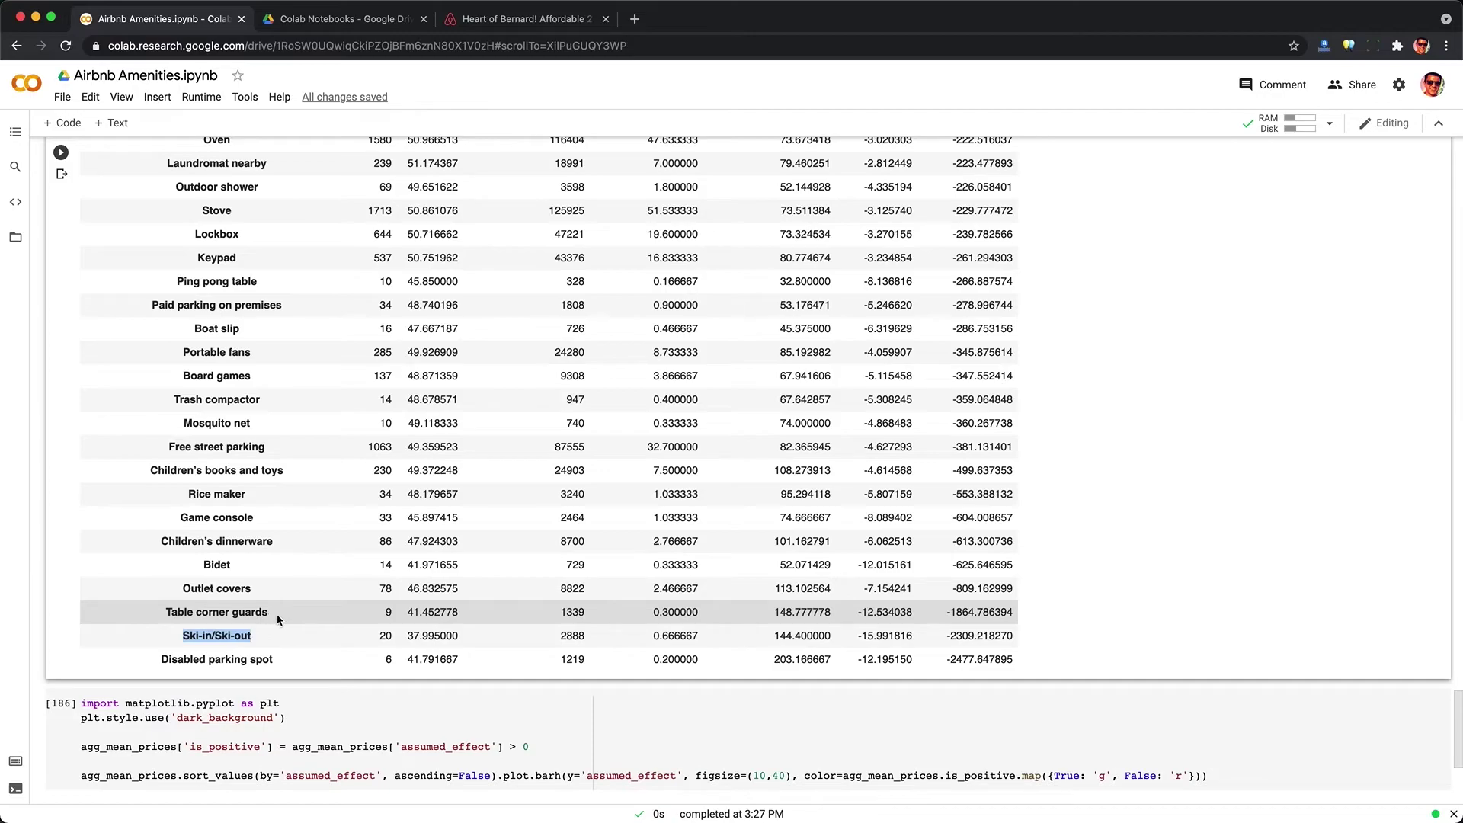
Run the is_positive plotting cell to chart assumed_effect as green and red horizontal bars, and view the chart down to Pets allowed.
scroll(278, 619, "down", 5)
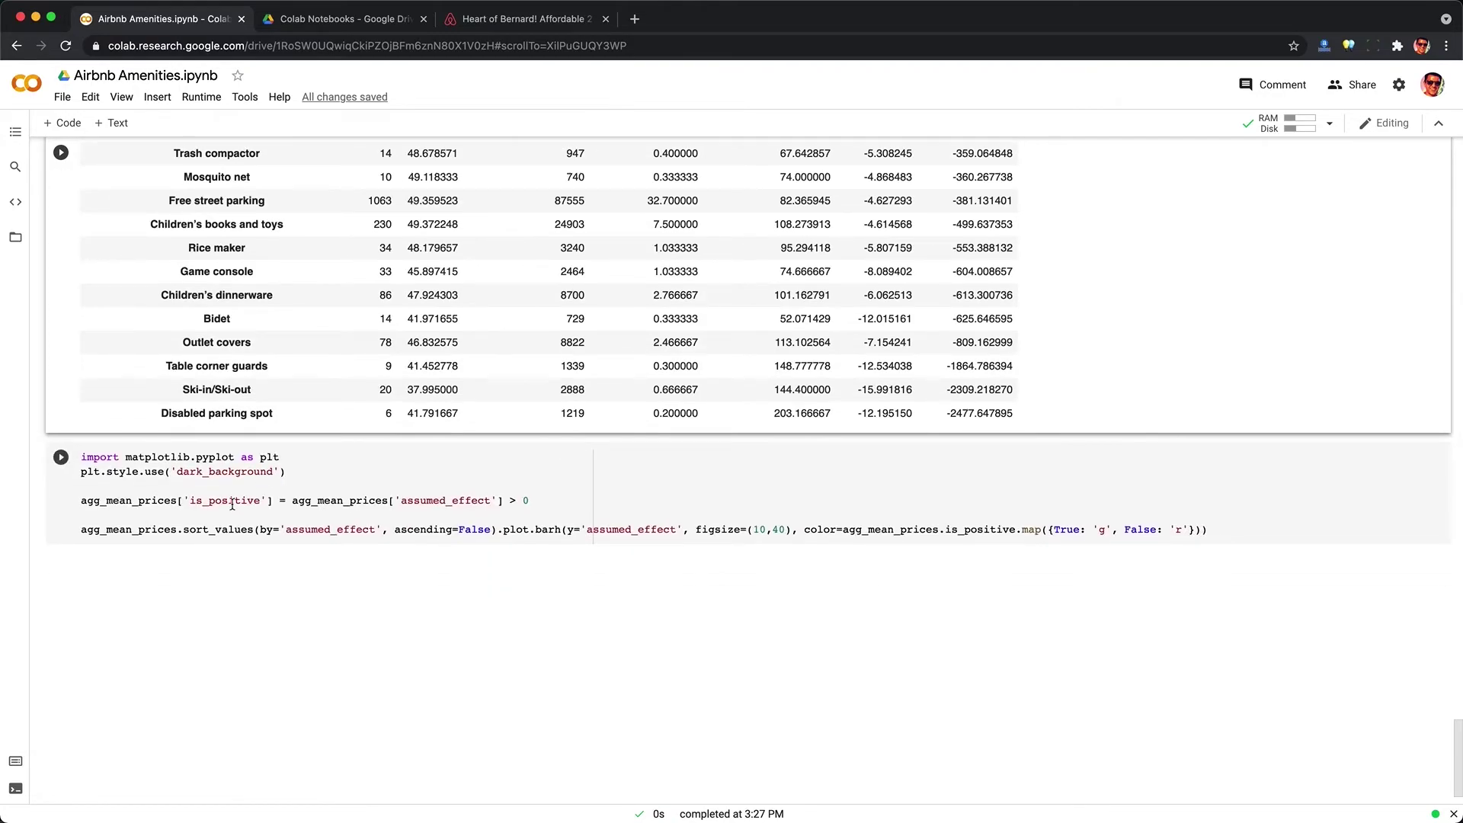
double_click(214, 502)
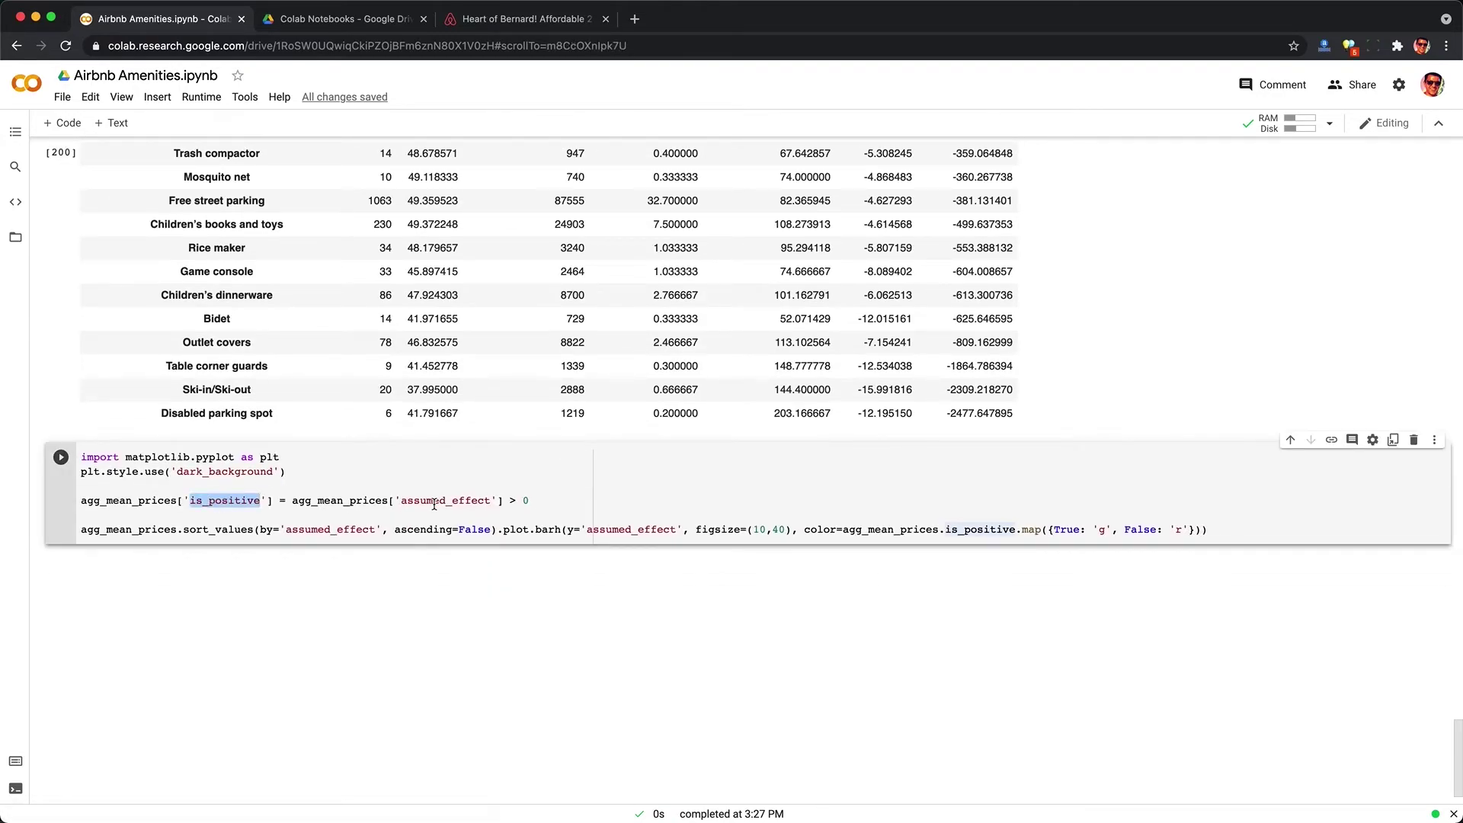
double_click(439, 501)
left_click(985, 529)
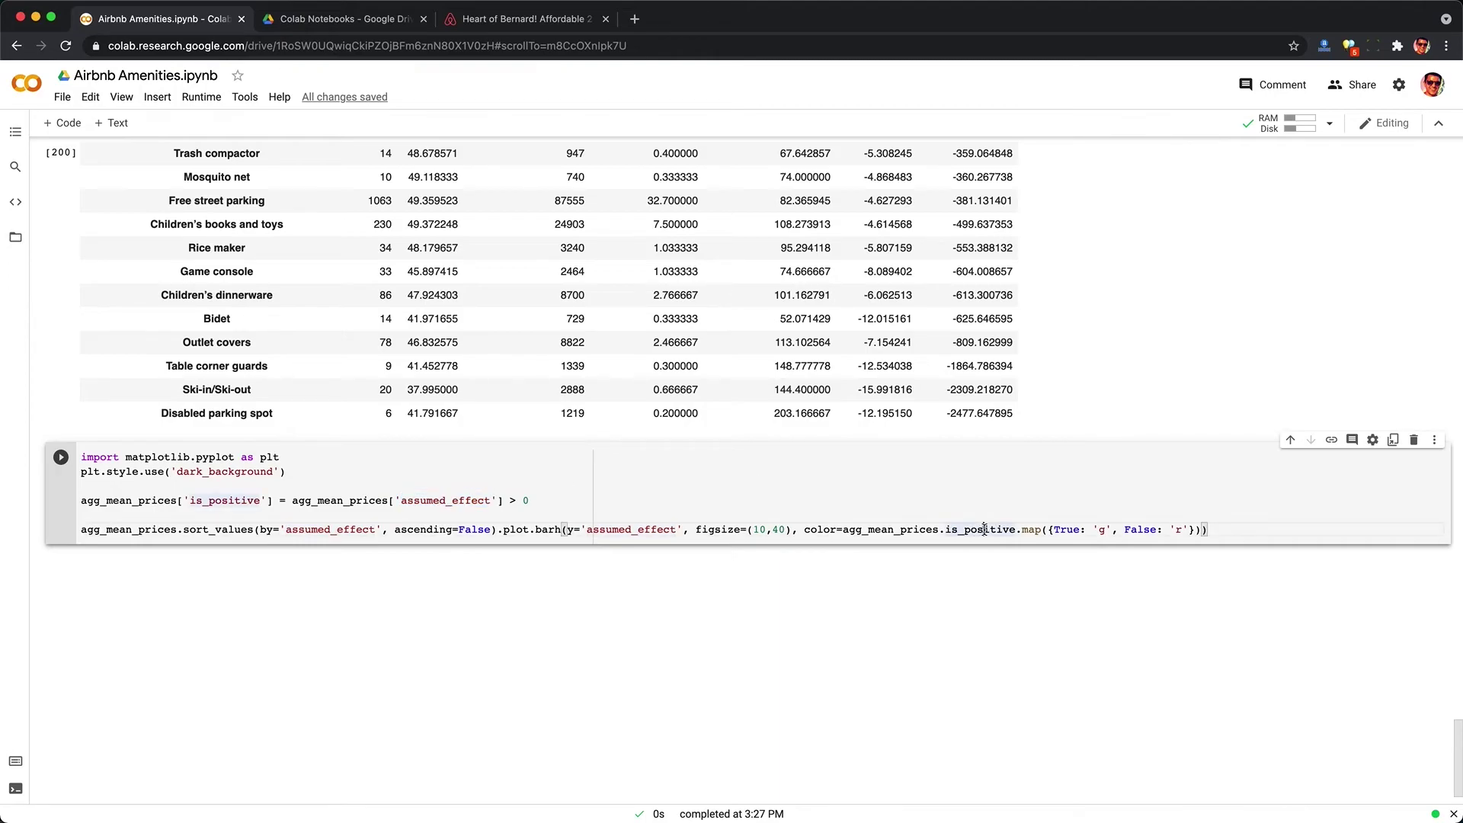
left_click_drag(943, 529, 1214, 528)
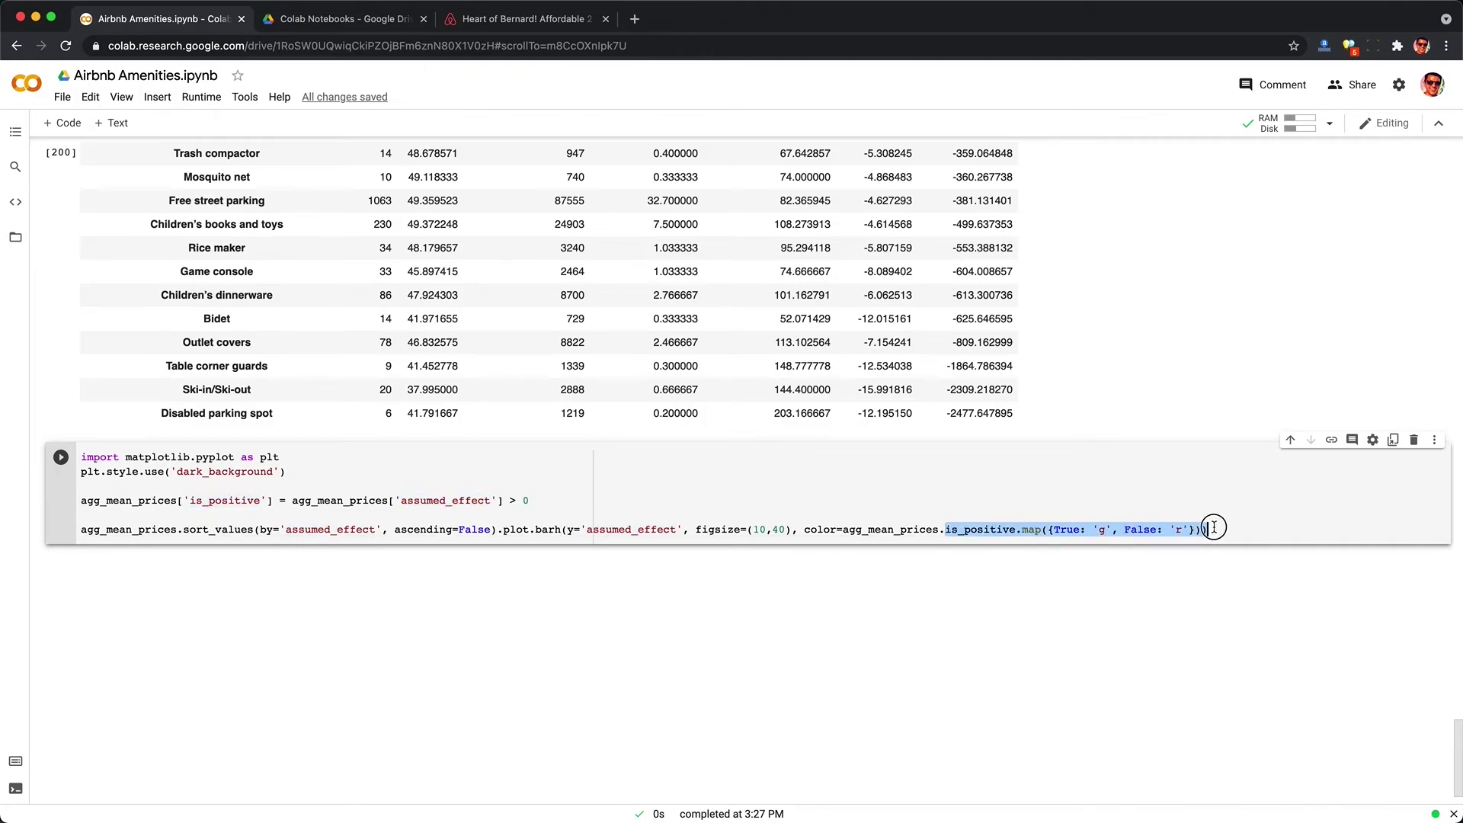
left_click(1211, 528)
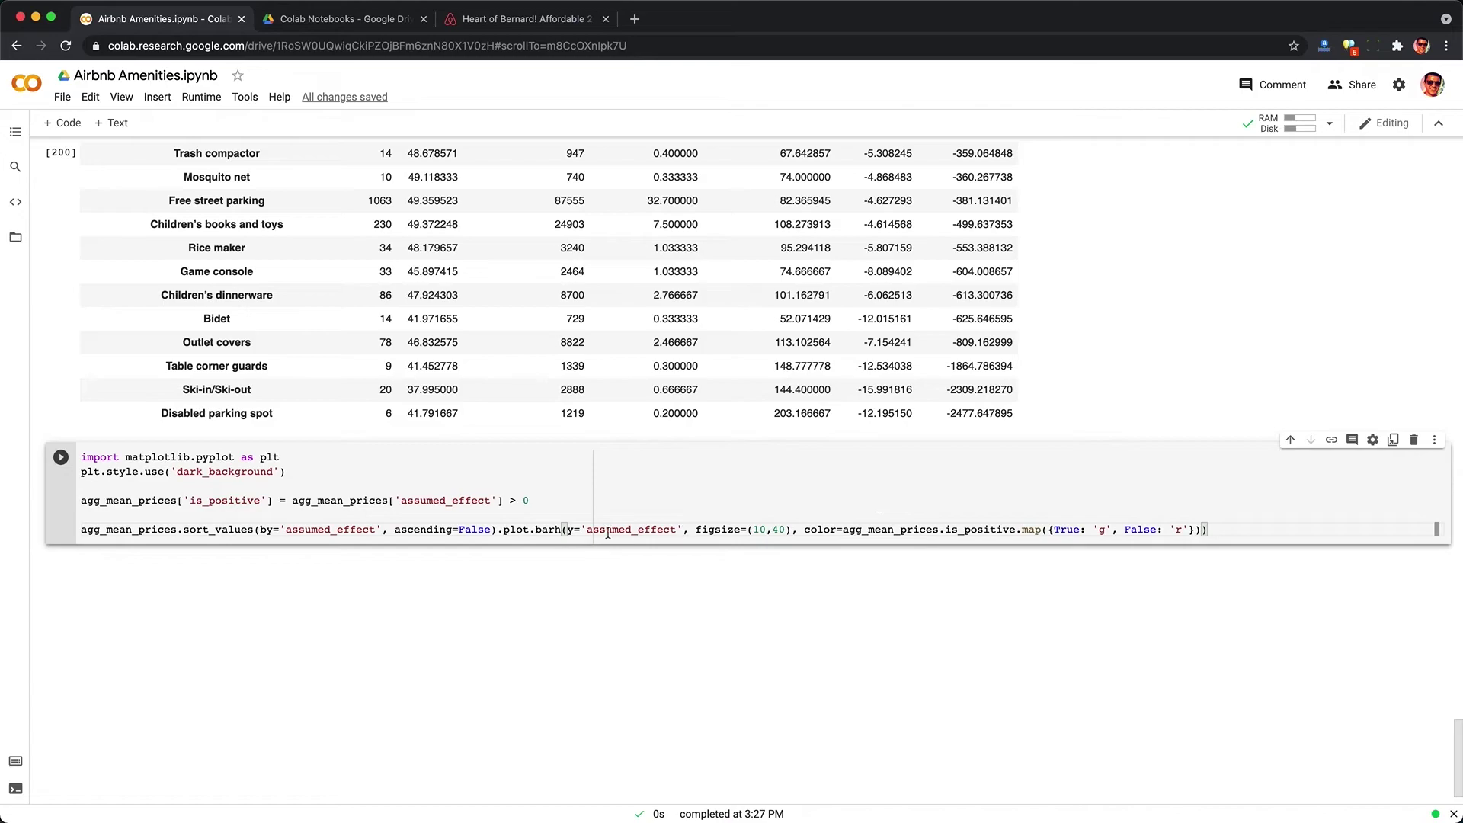
key("shift+Return")
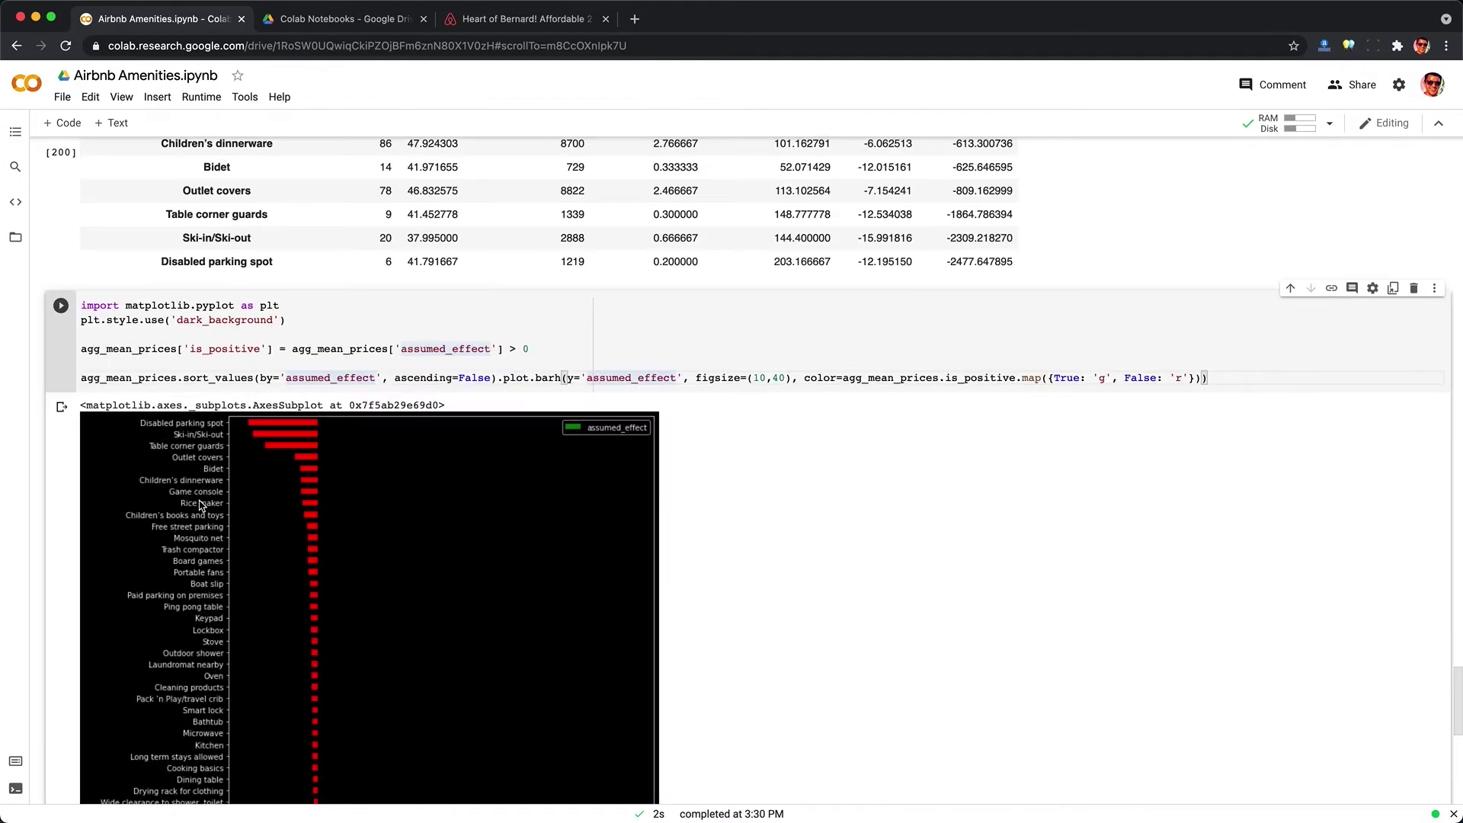
scroll(200, 505, "down", 10)
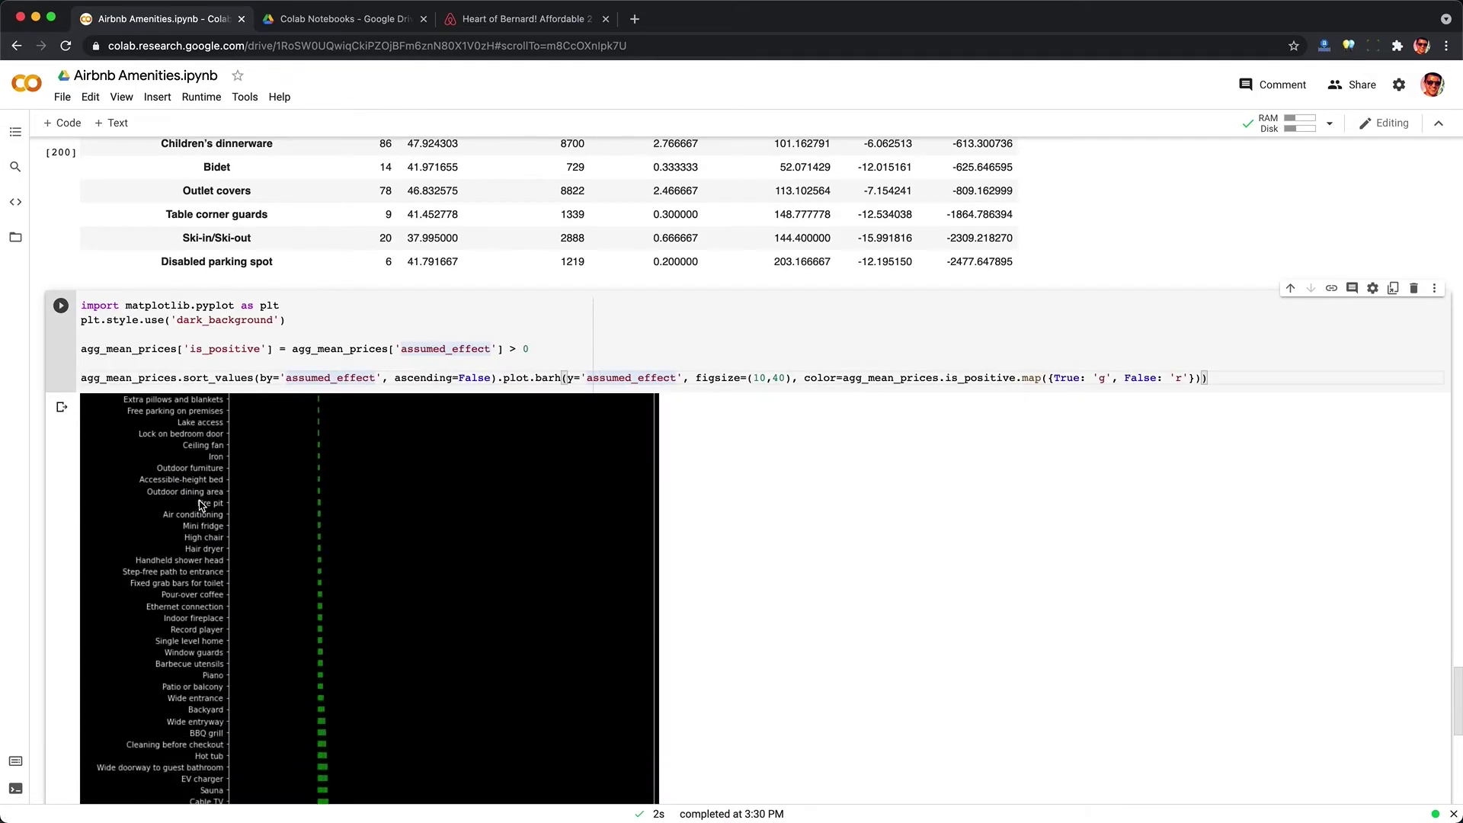
scroll(200, 504, "down", 6)
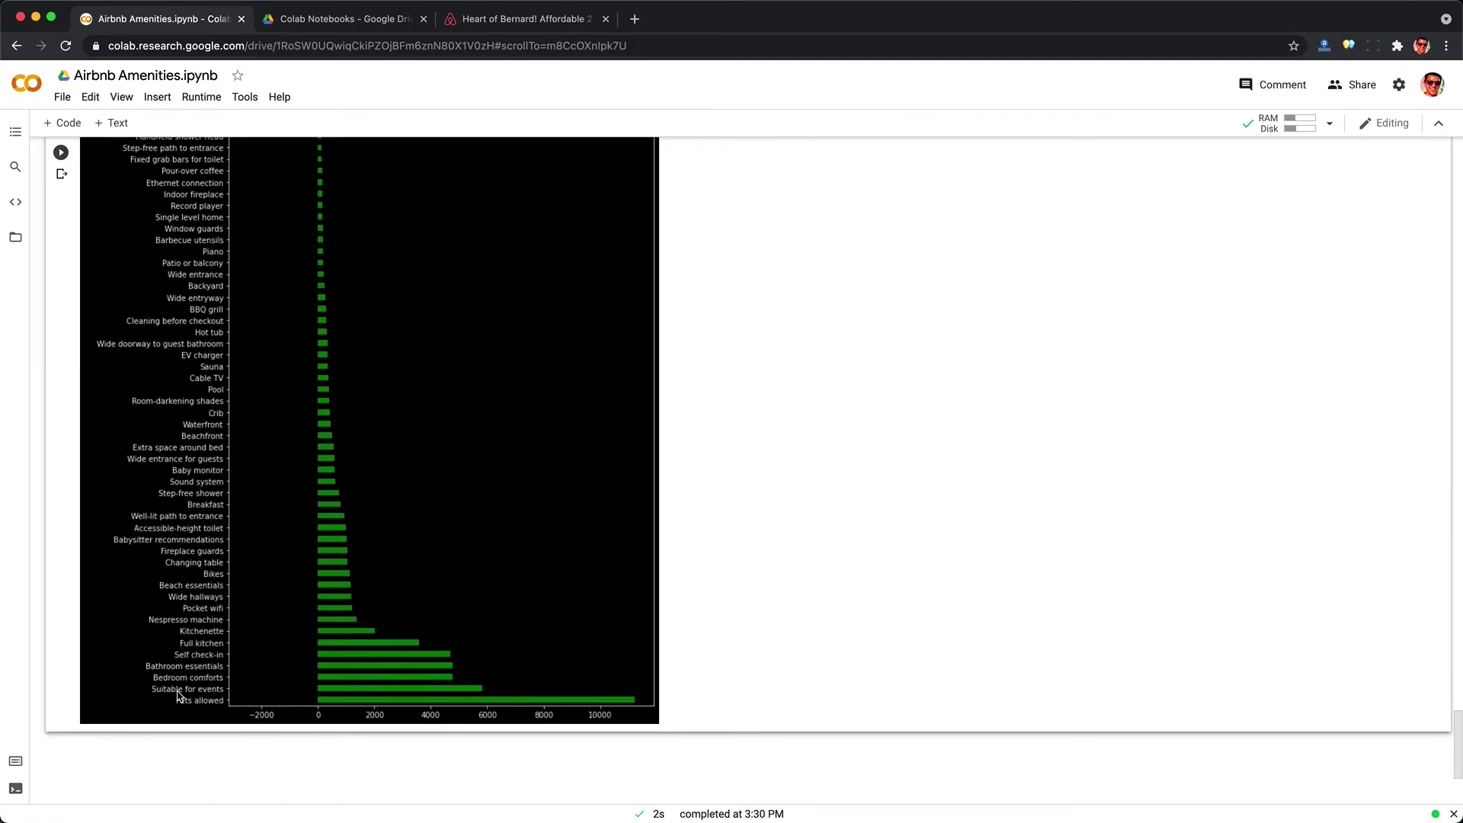